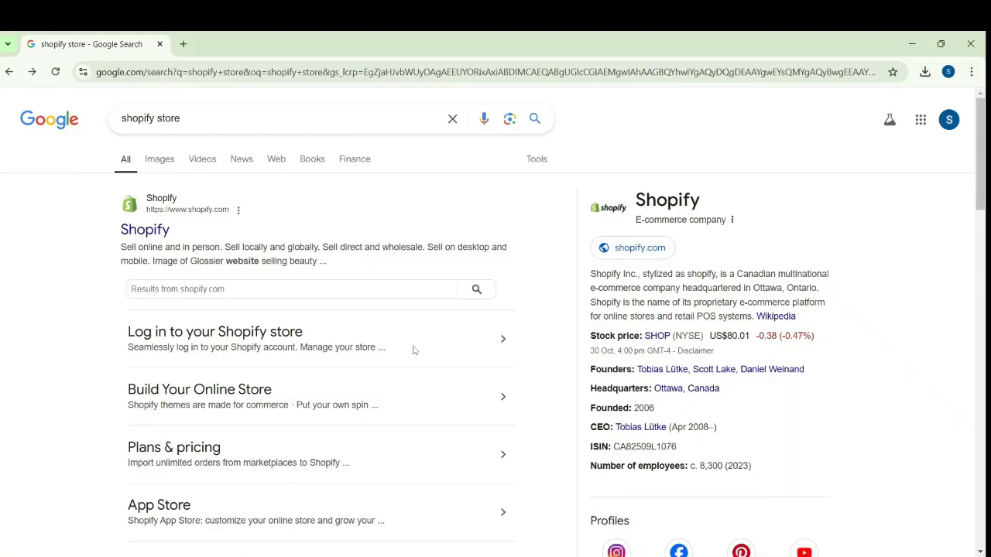
Log in to Shopify with the existing Google account and approve sharing its details
left_click(248, 337)
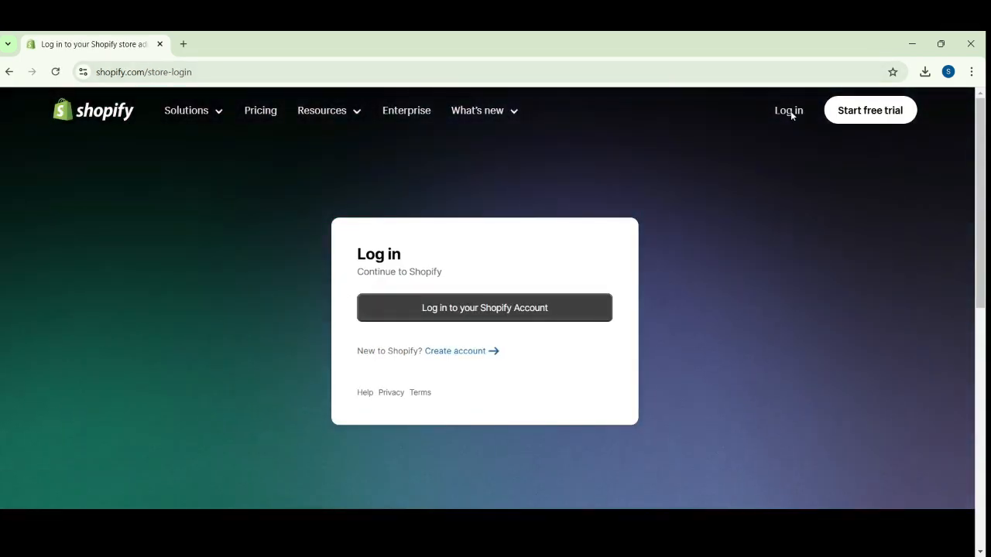
left_click(789, 111)
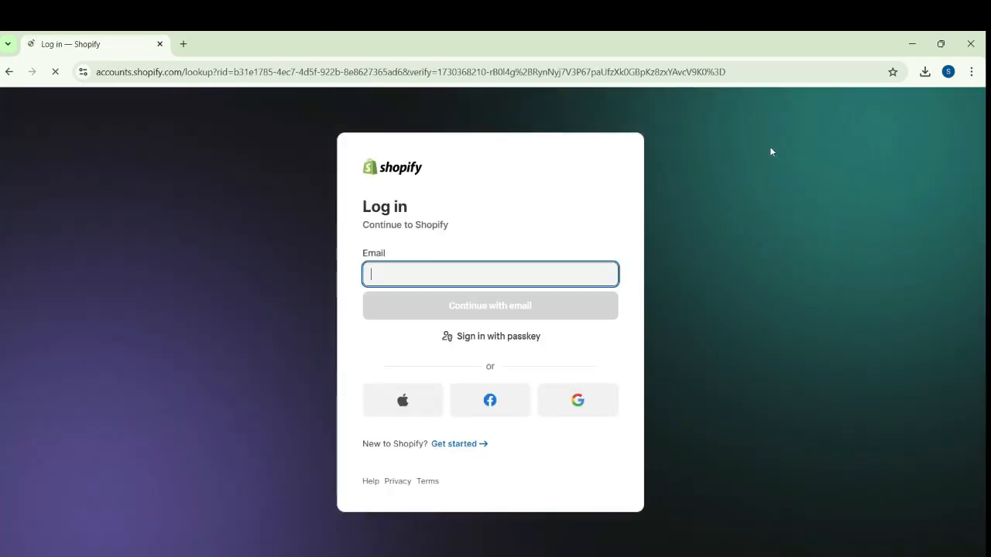
left_click(579, 400)
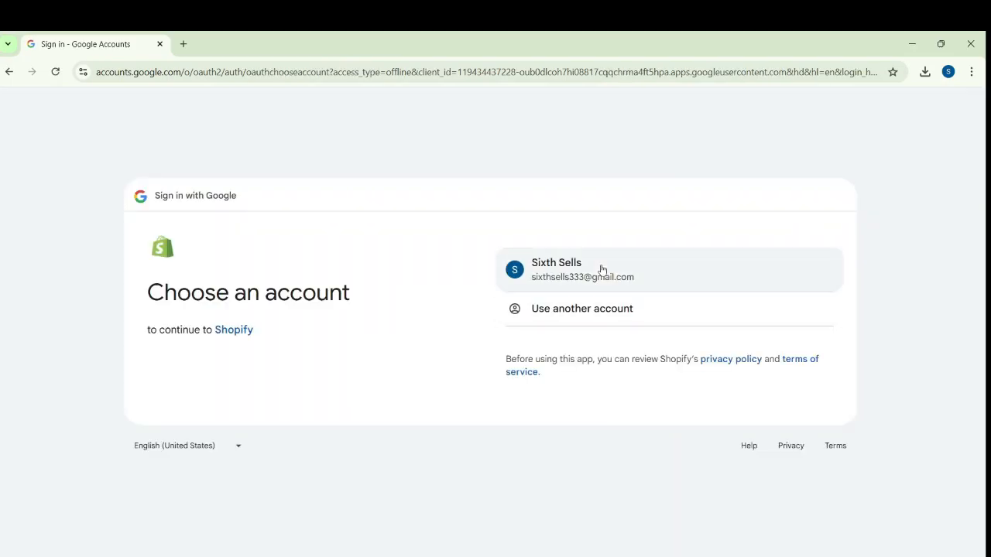
left_click(600, 269)
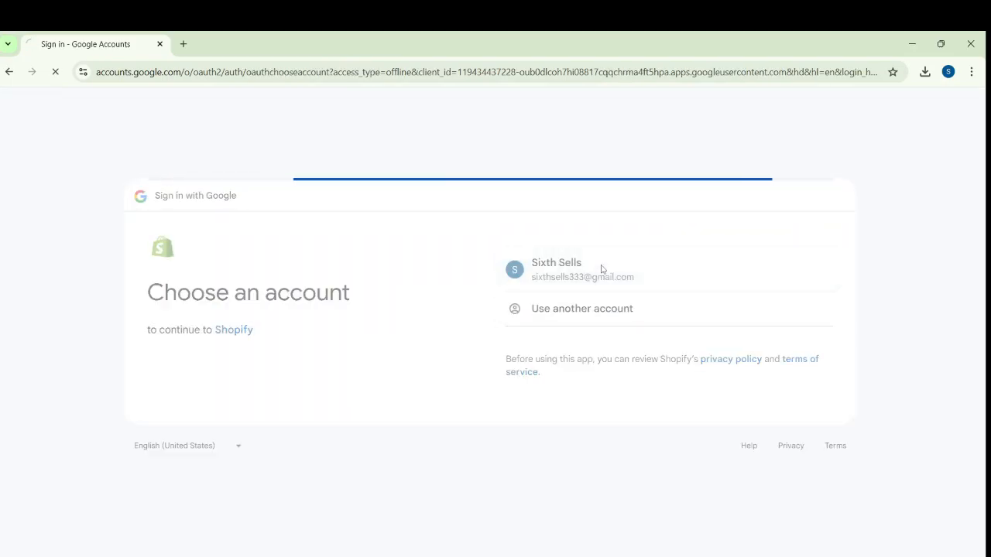
left_click(759, 397)
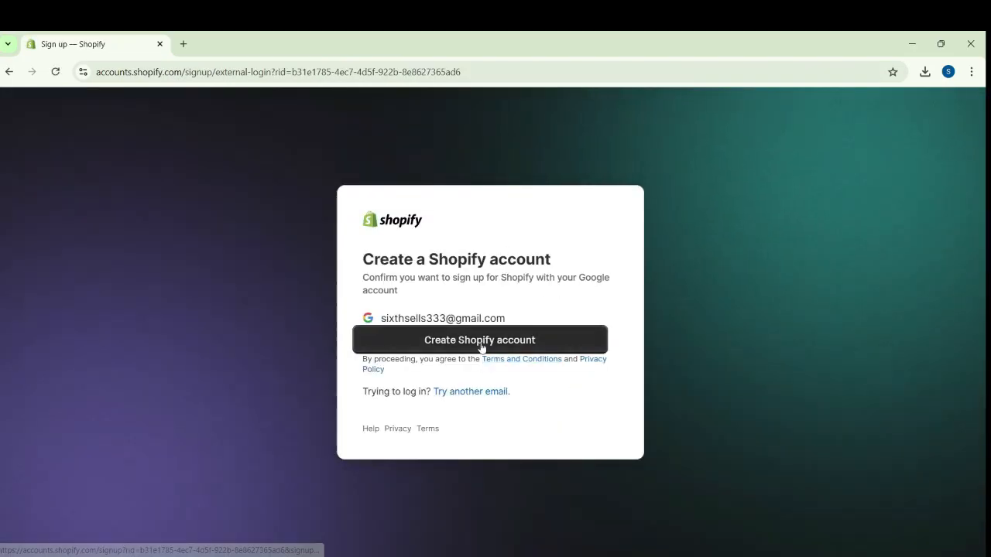
Create a first online store, answering the setup questions with An online store, I'm just starting, and Products I buy or make myself
left_click(481, 346)
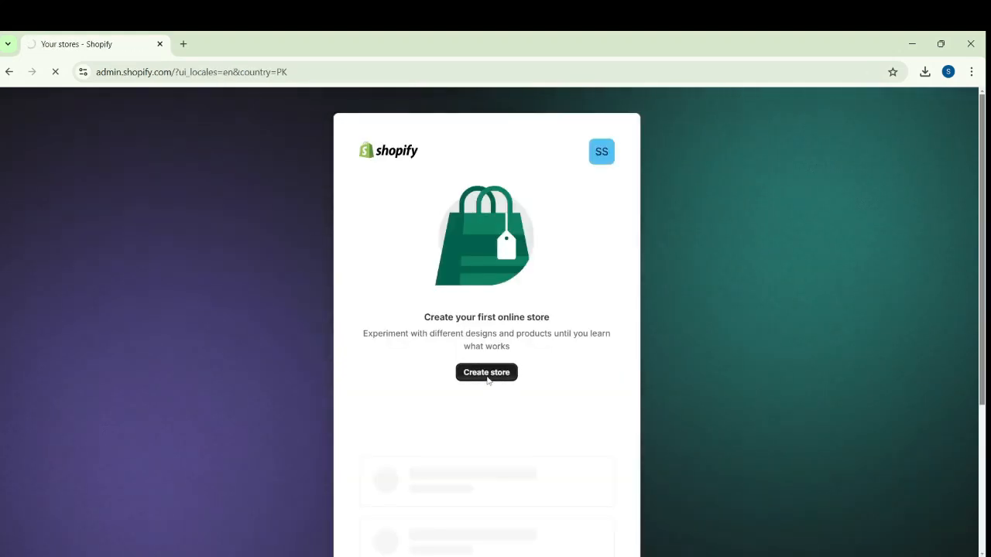
left_click(487, 373)
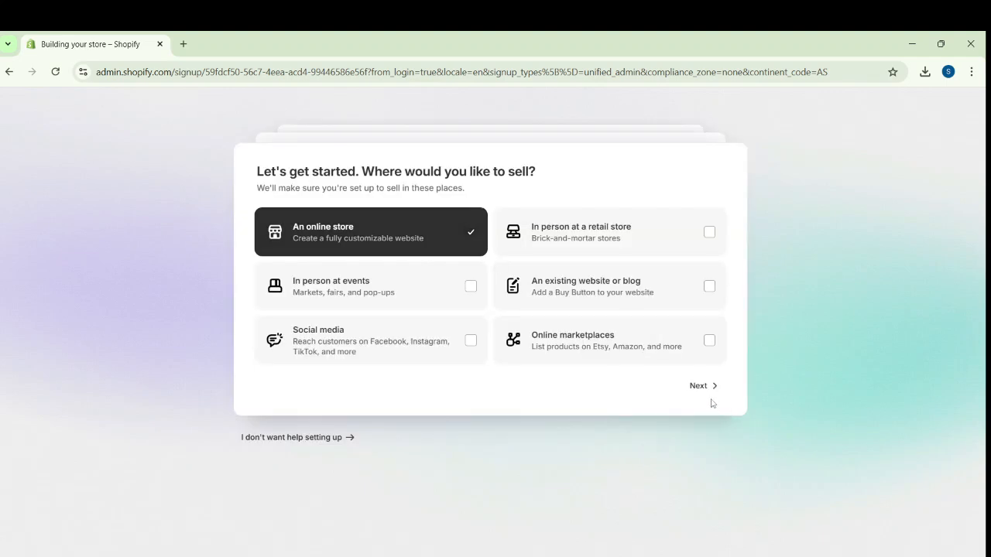
left_click(702, 386)
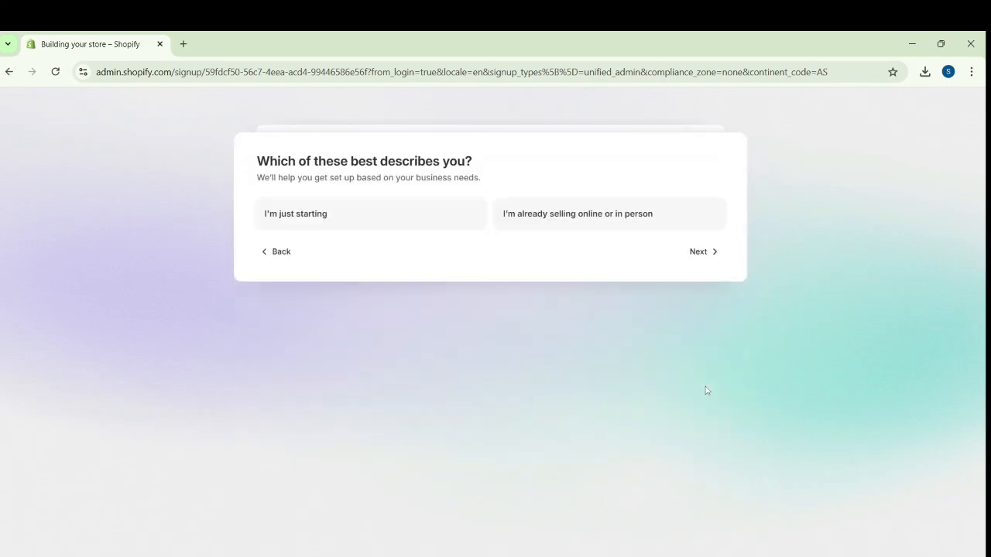
left_click(296, 218)
left_click(697, 252)
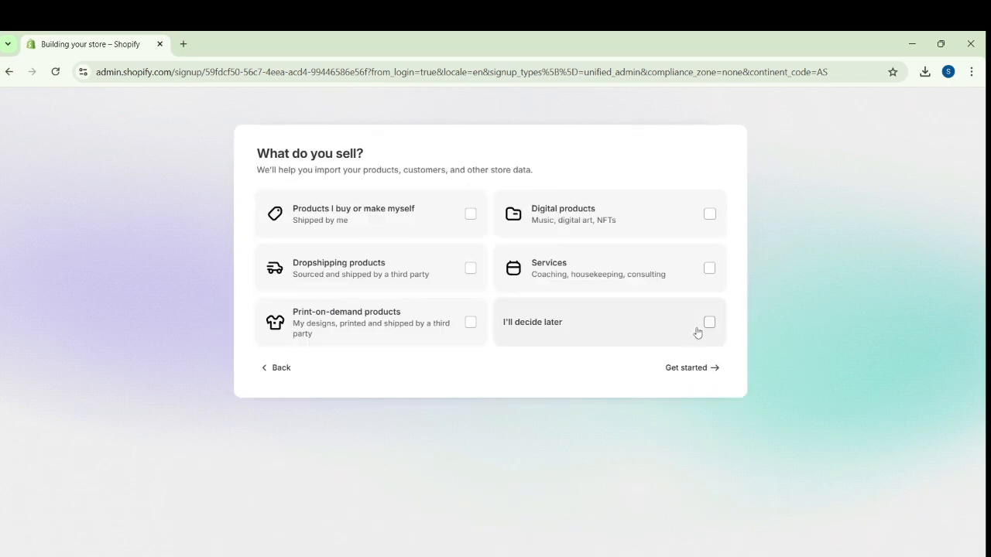
left_click(468, 226)
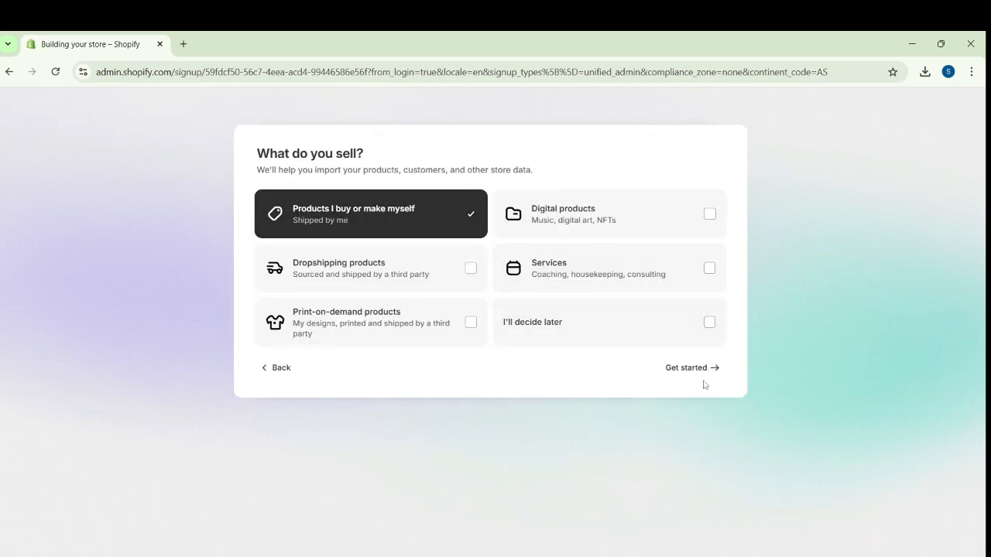
left_click(691, 376)
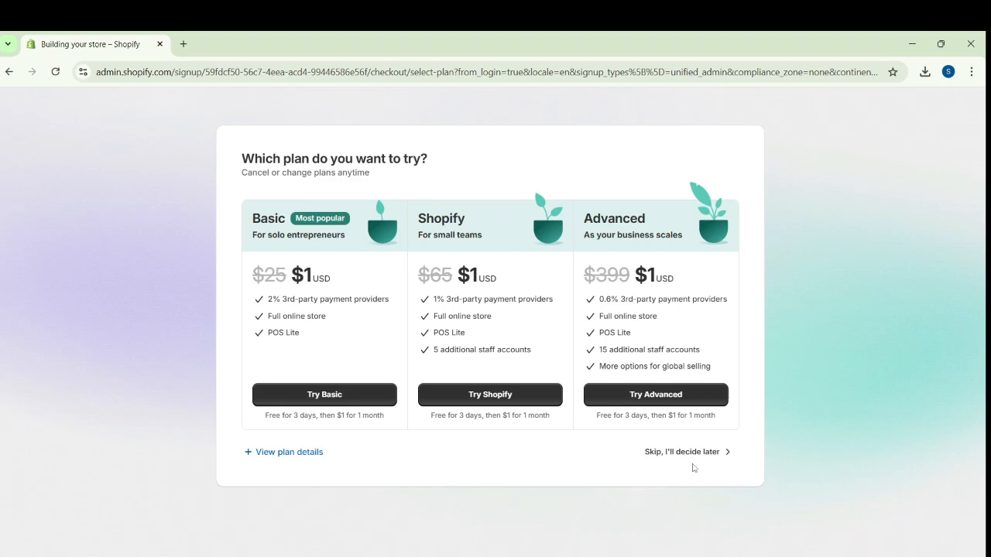
left_click(693, 458)
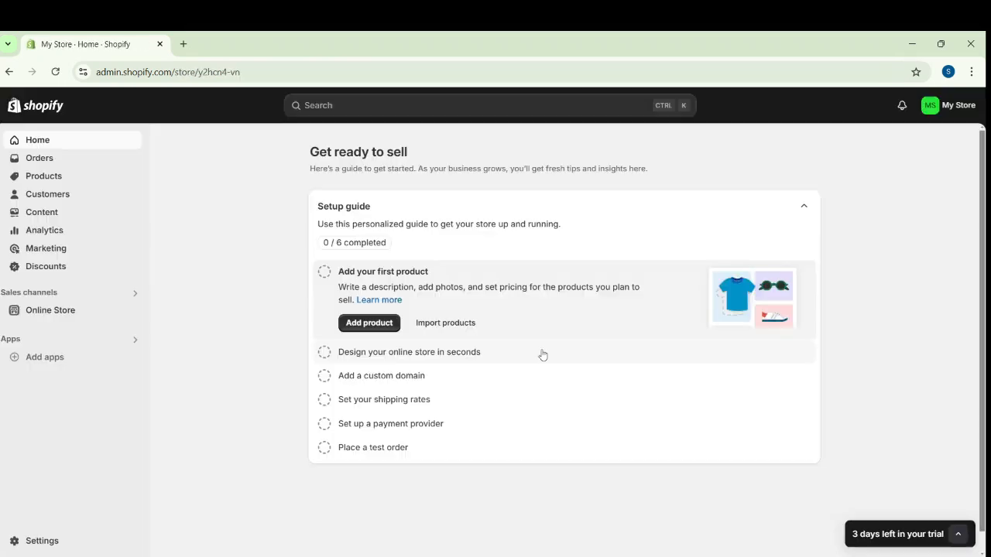
Change the store name to Sixth Sells in the profile under the general store settings
left_click(942, 108)
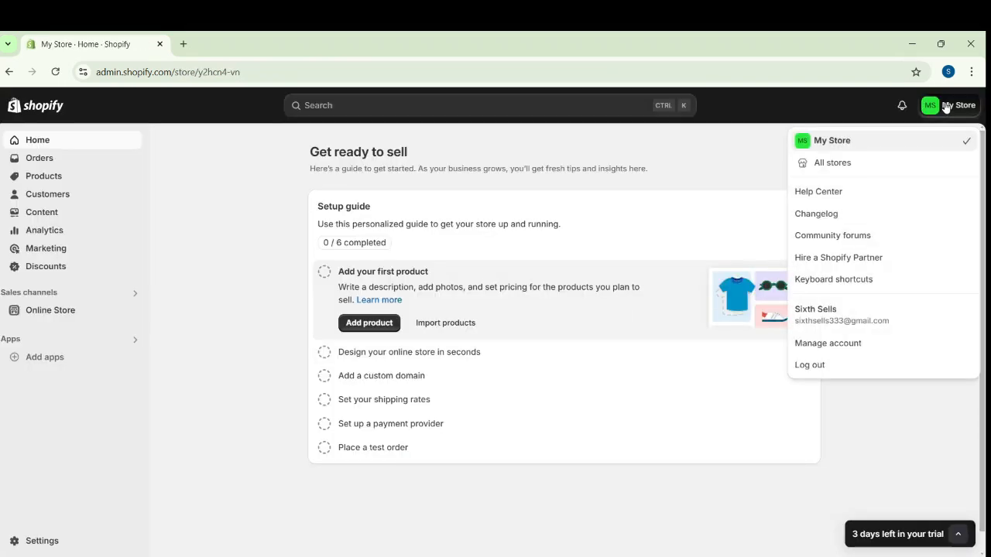
left_click(45, 541)
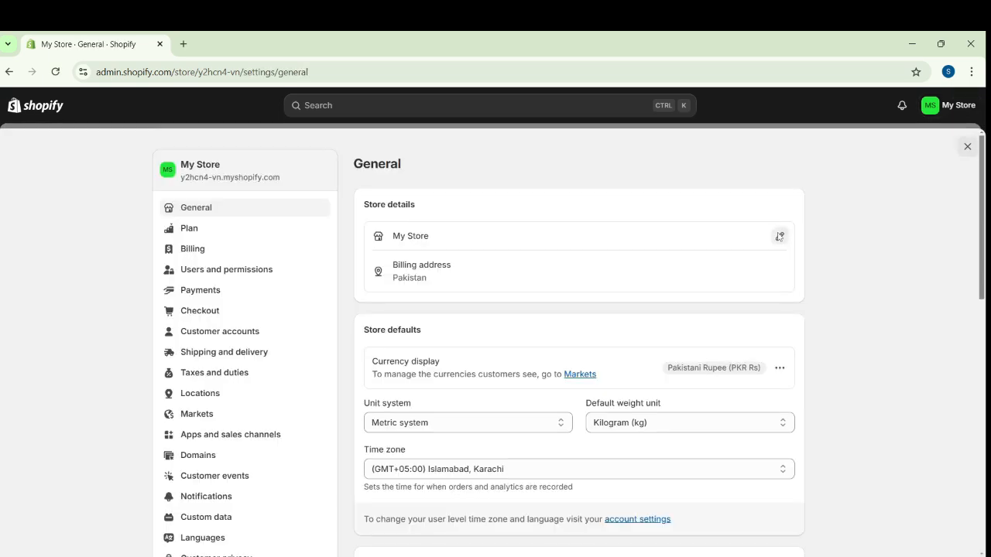
left_click(779, 235)
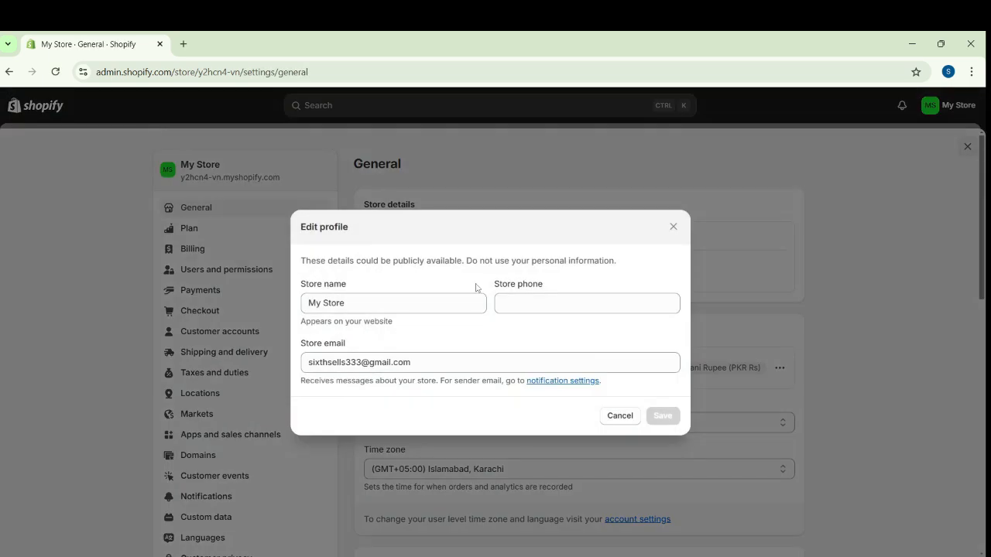
left_click(438, 295)
key("BackSpace")
key("BackSpace")
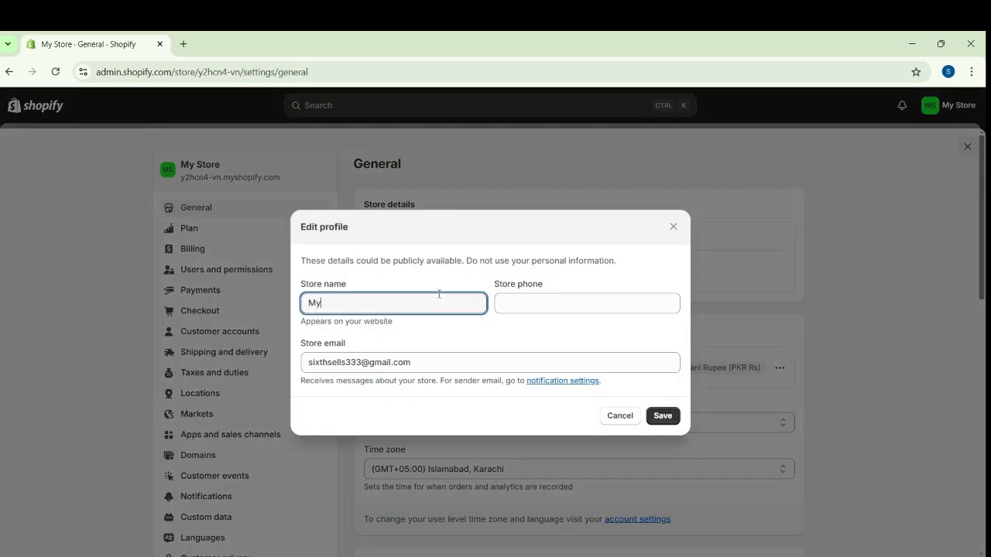
type("Sixth Sells")
Enter the store's phone number and save the store profile
left_click(592, 302)
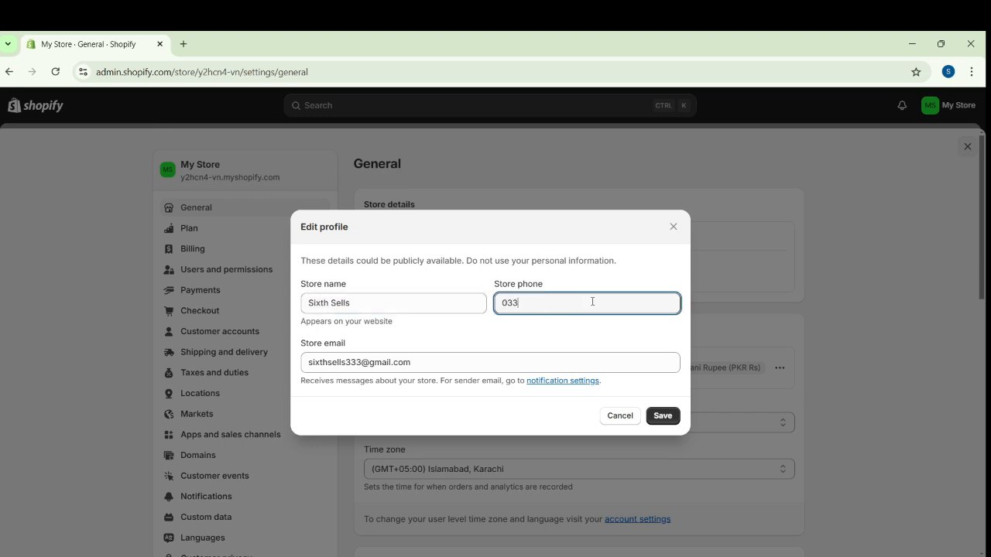
left_click(663, 416)
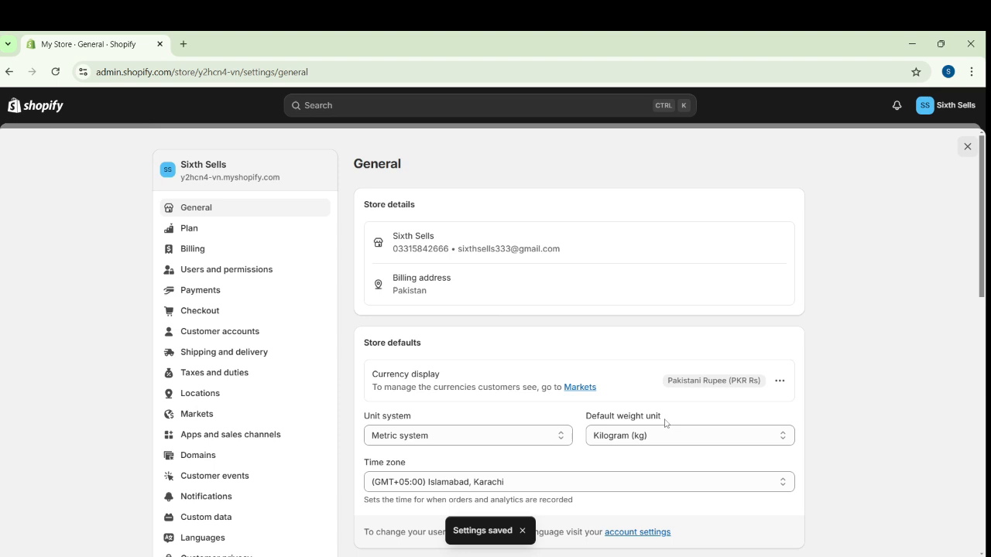
Fill in the billing information with the address, city, postal code and the legal business name Sixth Sells, and save it
left_click(780, 285)
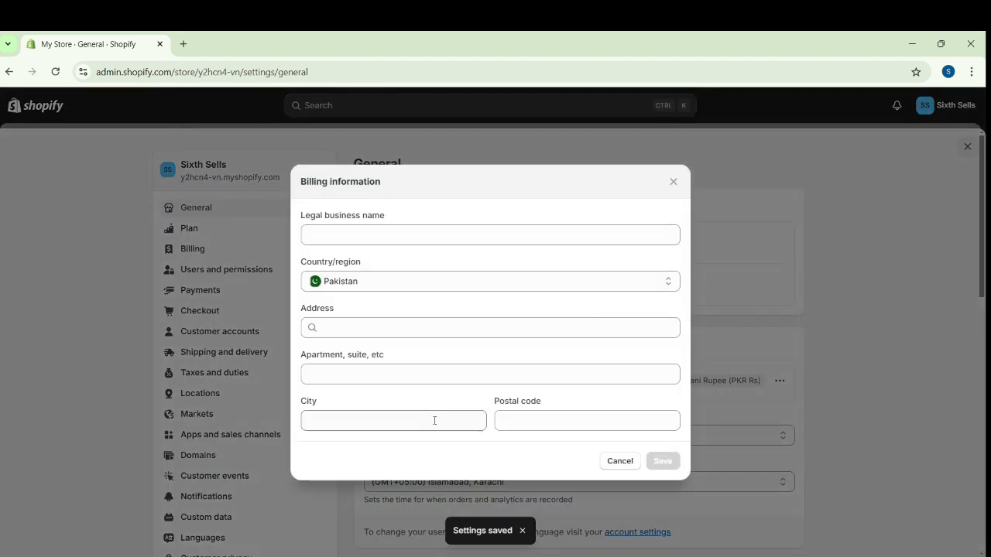
left_click(497, 422)
type("38000")
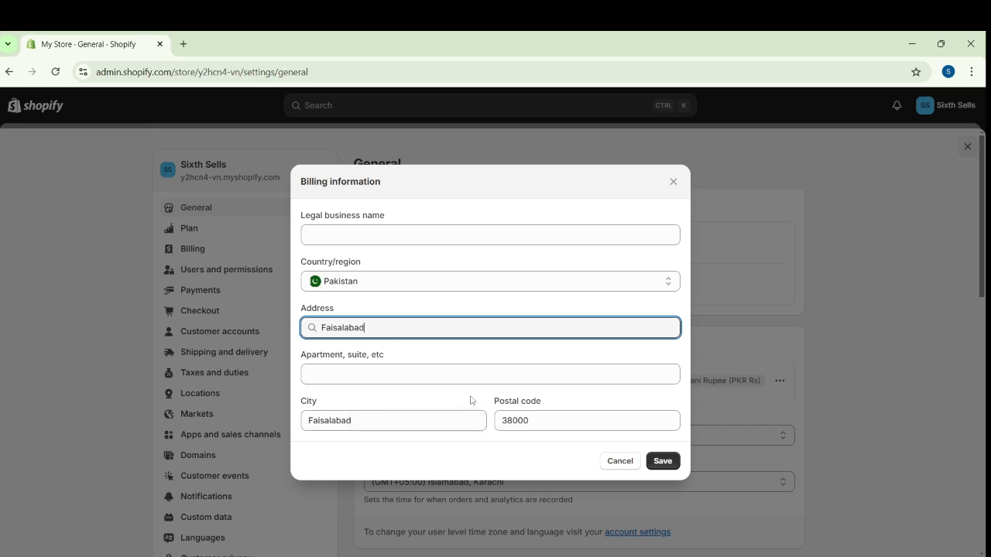
left_click(414, 241)
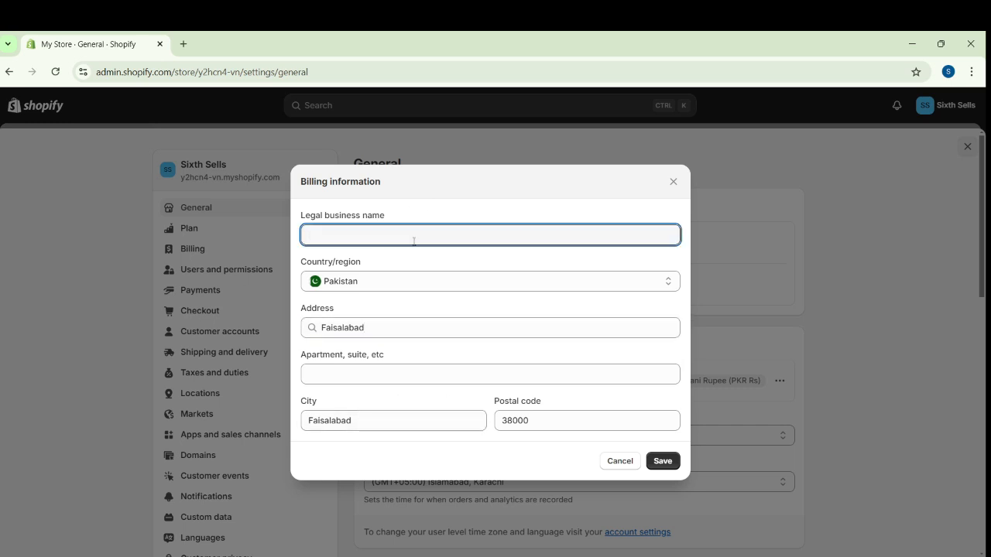
type("Sixth Sells")
left_click(660, 460)
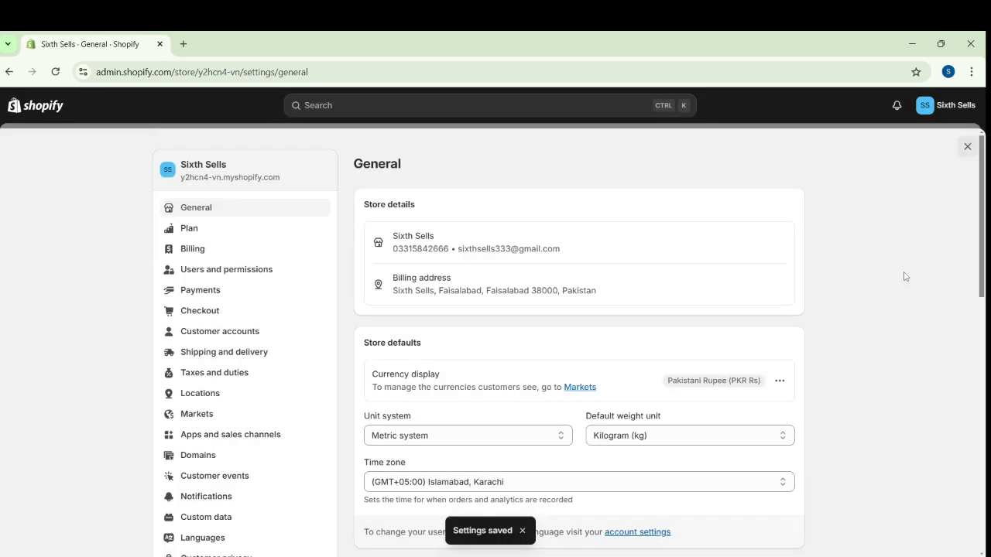
Activate Cash on Delivery (COD) as a manual payment method, with Cod as both the additional details and the payment instructions
left_click(232, 293)
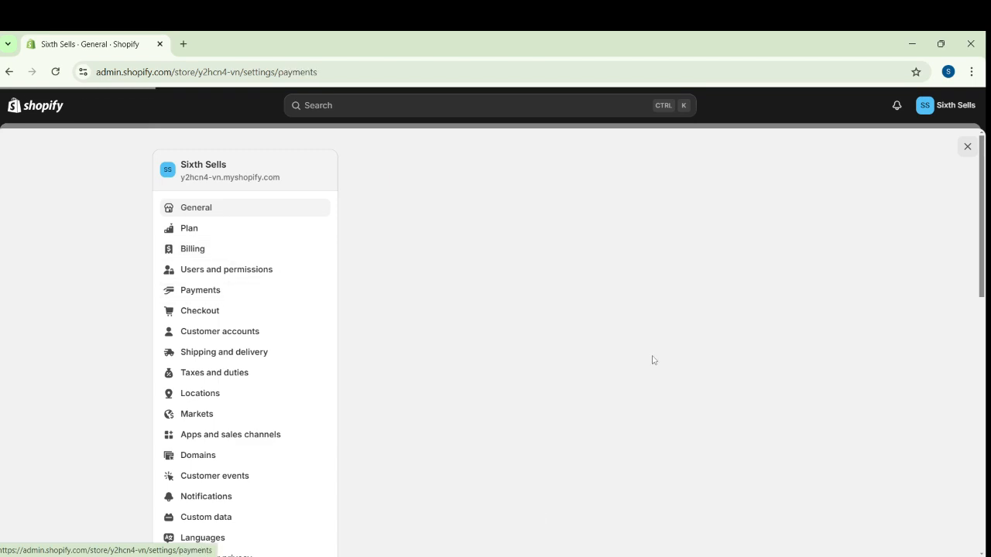
scroll(606, 379, "down", 5)
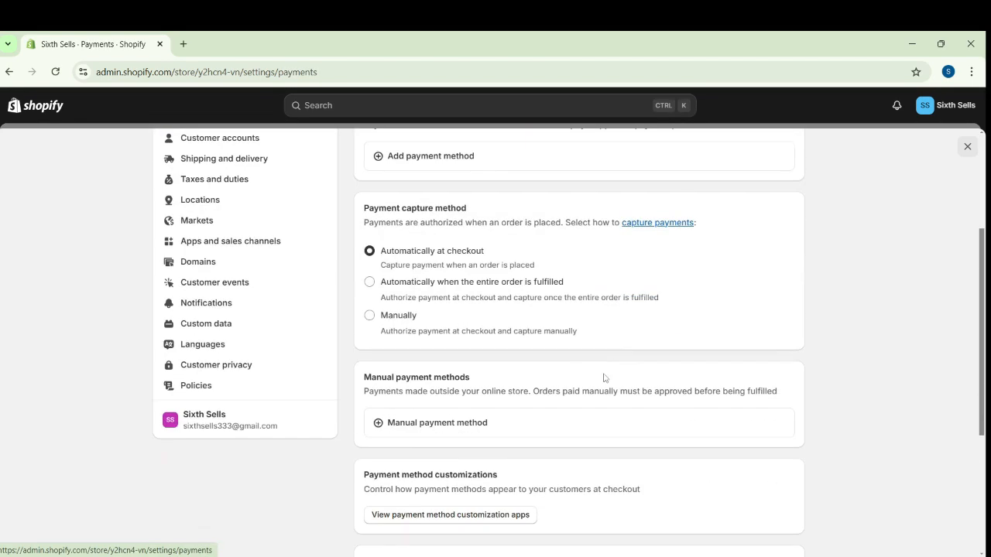
scroll(575, 350, "up", 2)
scroll(565, 347, "down", 5)
scroll(542, 339, "up", 2)
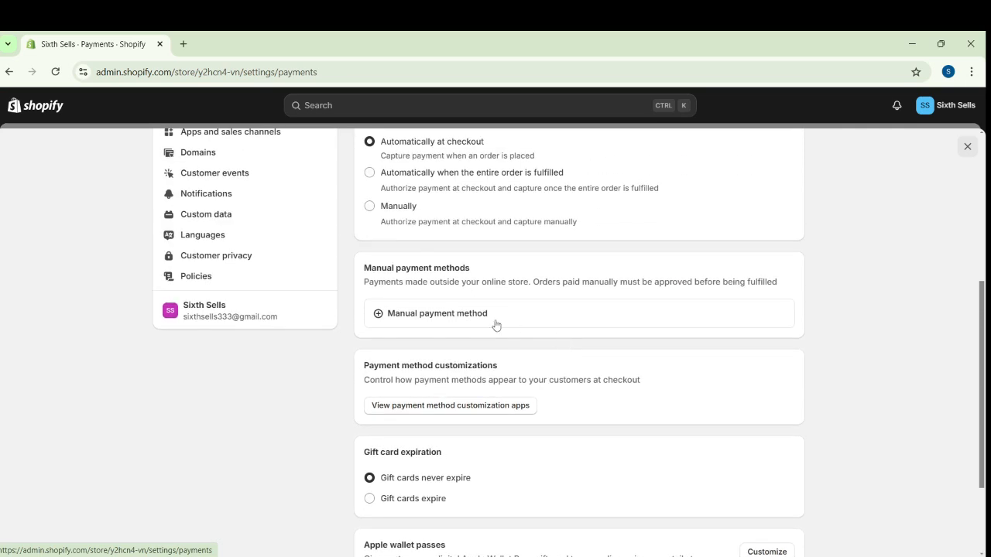
left_click(493, 323)
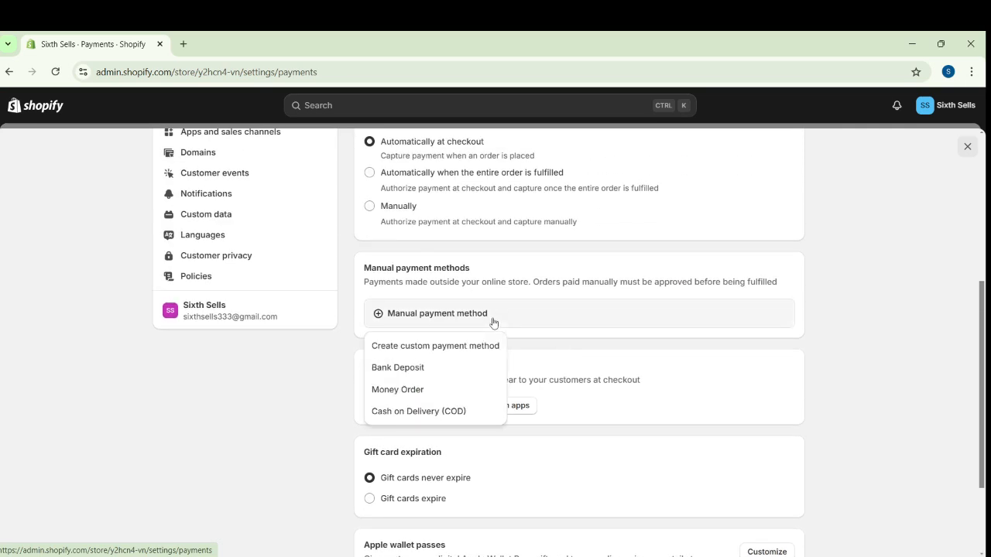
left_click(454, 411)
left_click(414, 281)
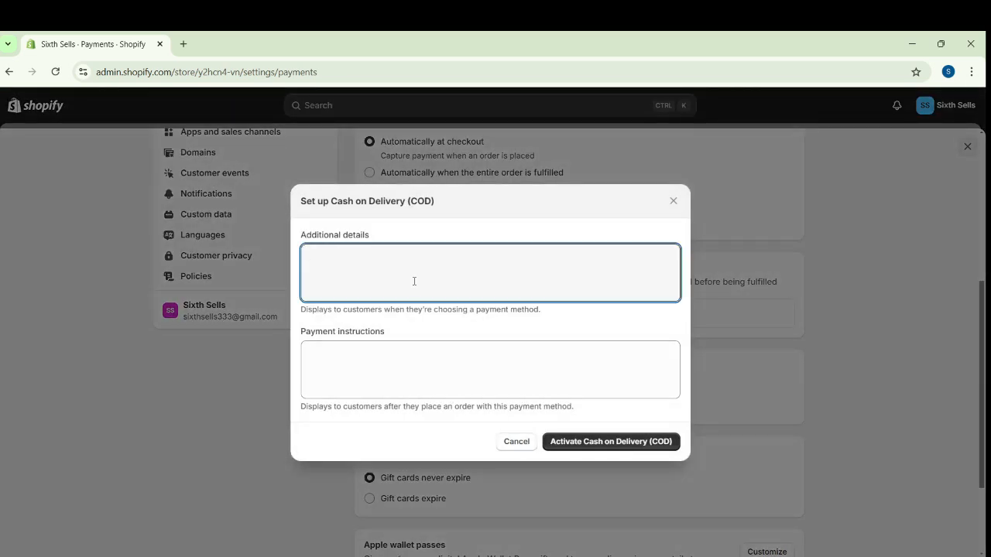
left_click(402, 368)
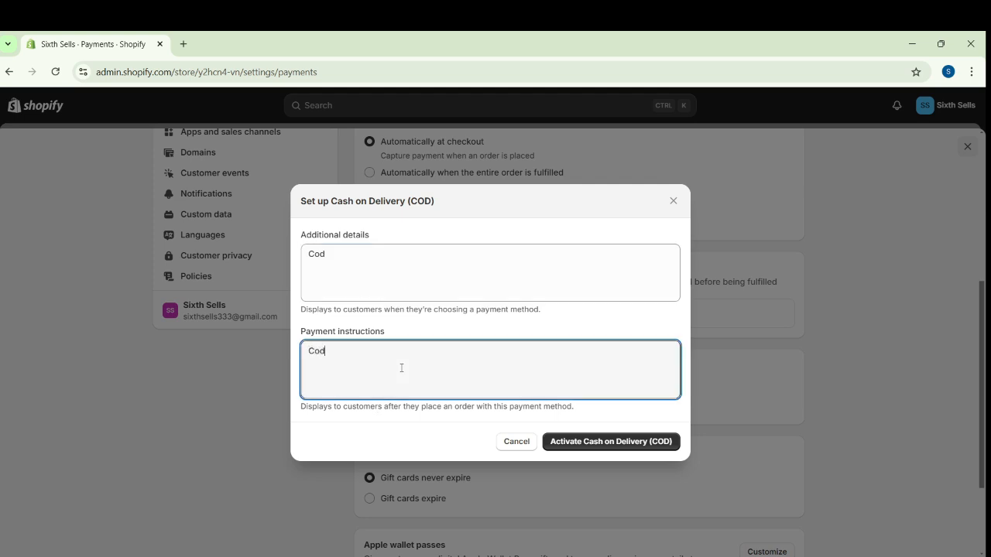
left_click(574, 443)
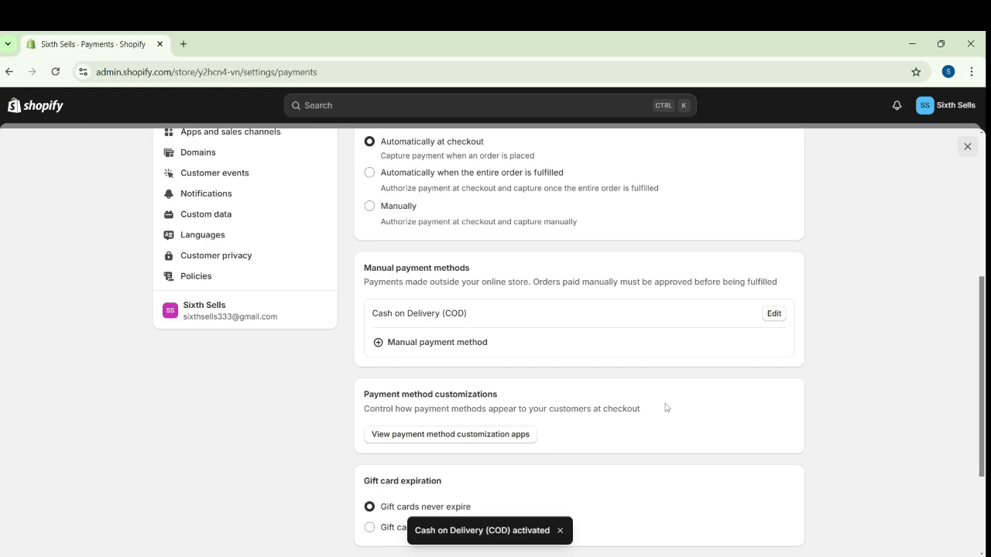
Set Pakistan's base tax rate to 0% in the Taxes and duties settings and save the change
scroll(666, 408, "up", 4)
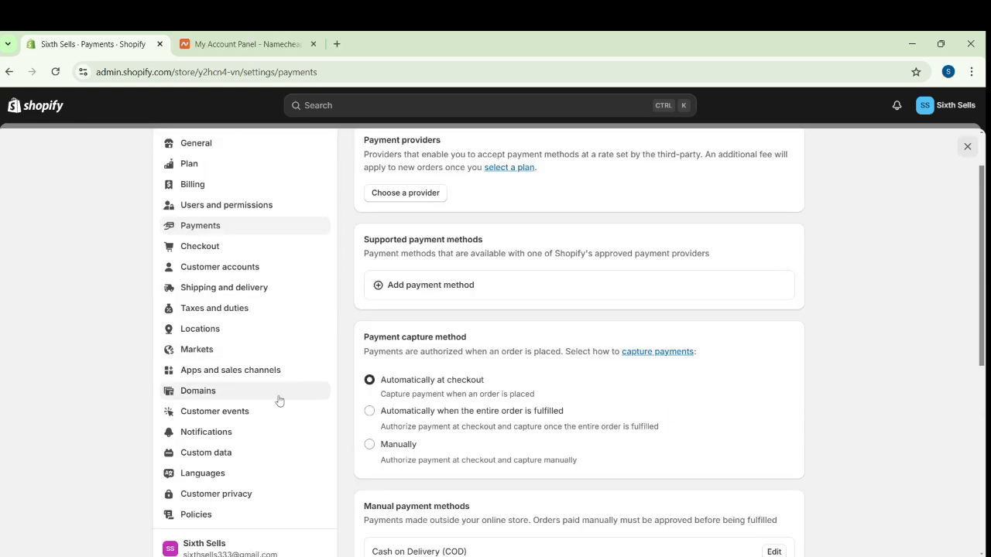
left_click(216, 312)
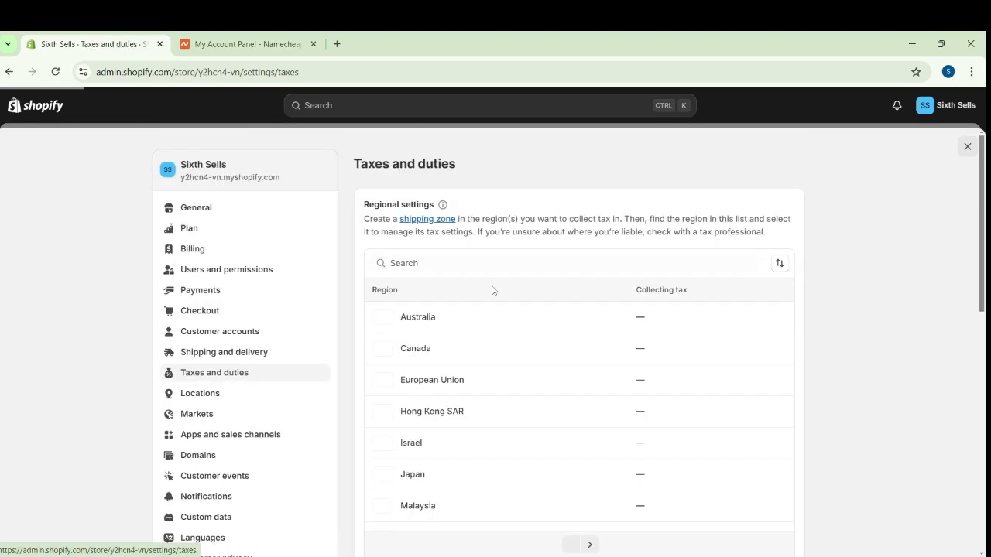
left_click(450, 265)
type("pakis")
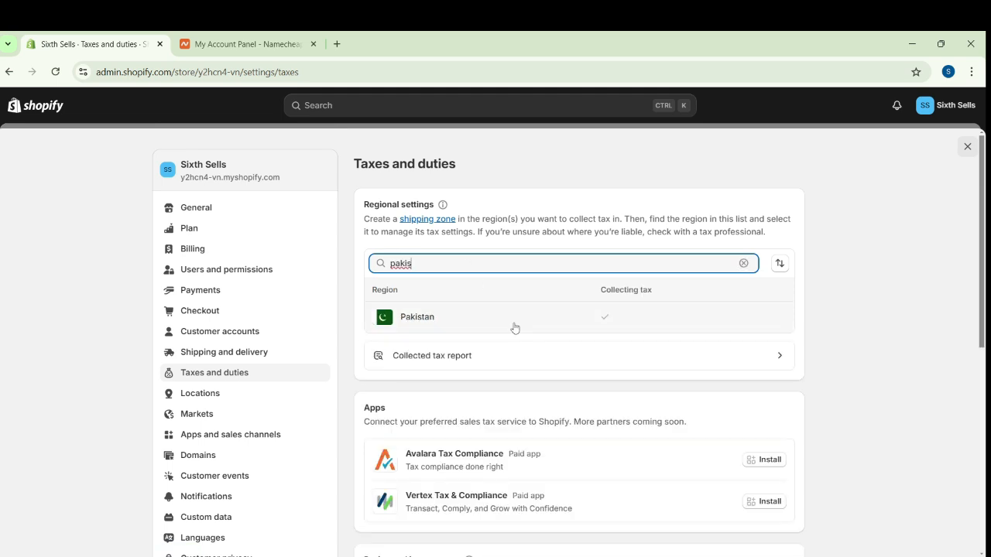
left_click(565, 326)
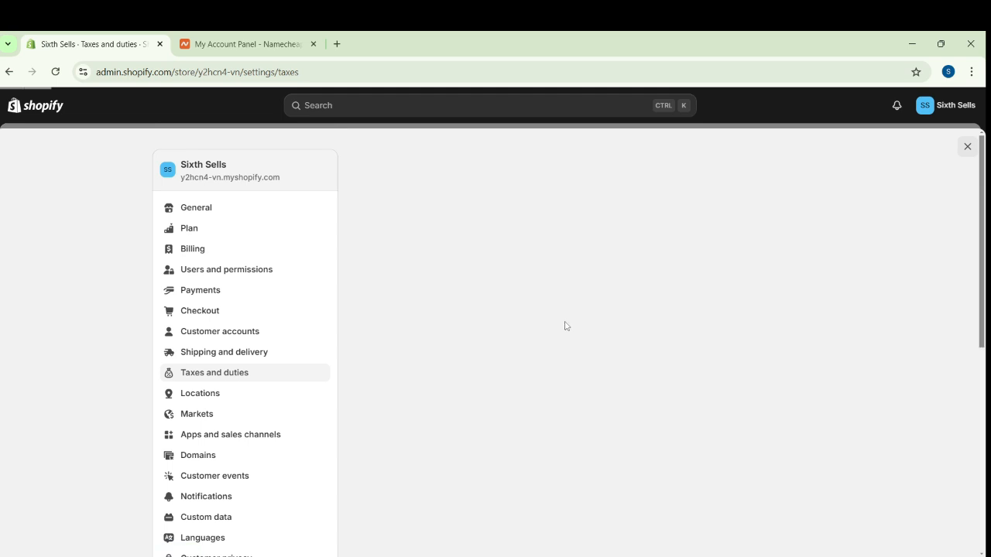
left_click(487, 267)
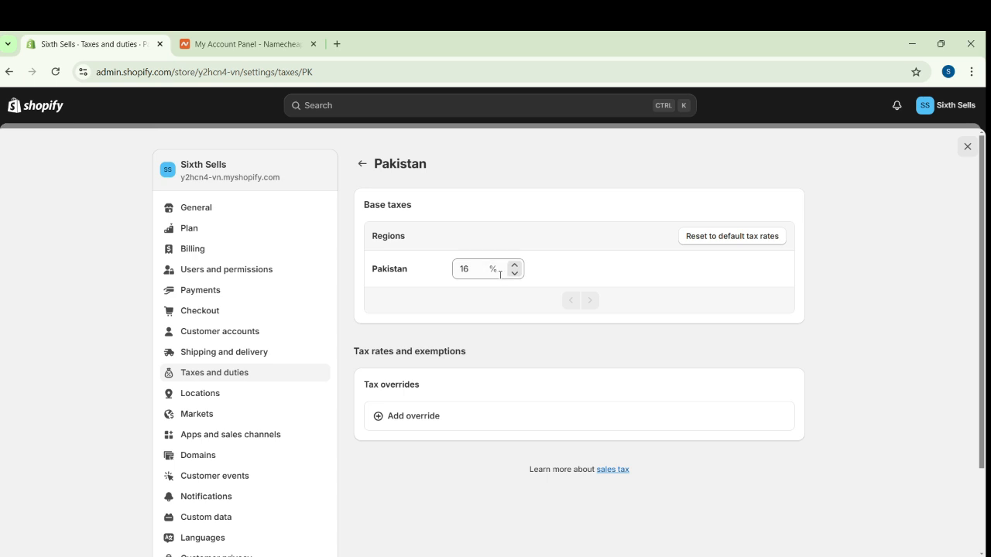
left_click_drag(489, 270, 443, 274)
left_click(475, 279)
key("BackSpace")
key("BackSpace")
type("0")
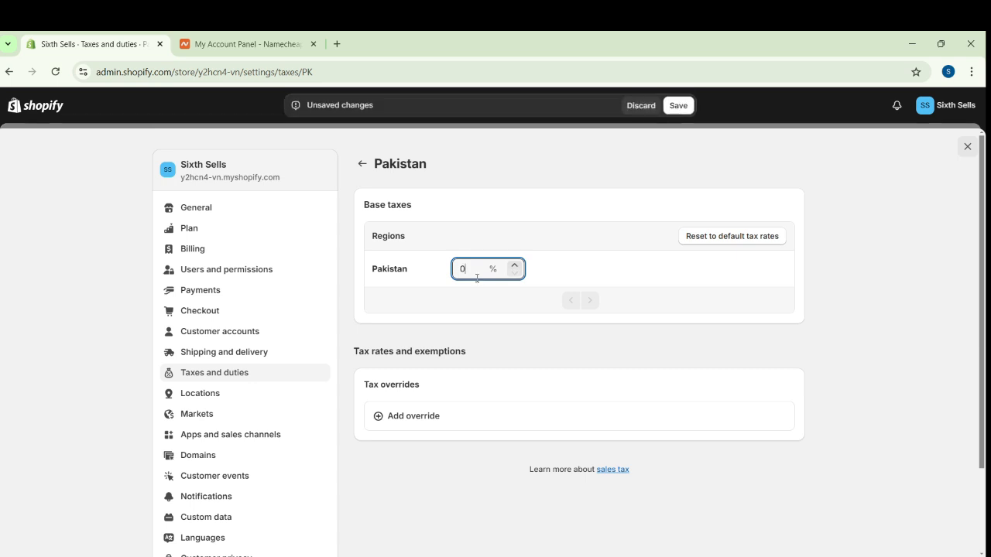
left_click(681, 106)
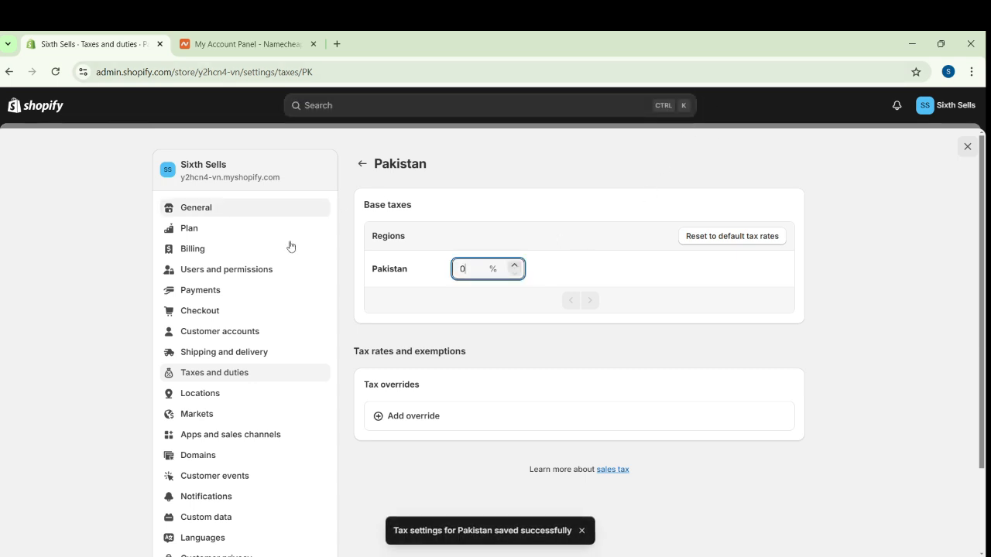
Open the store's Domains settings and check the sixthsells.com domain listed in the Namecheap account
left_click(238, 462)
left_click(213, 39)
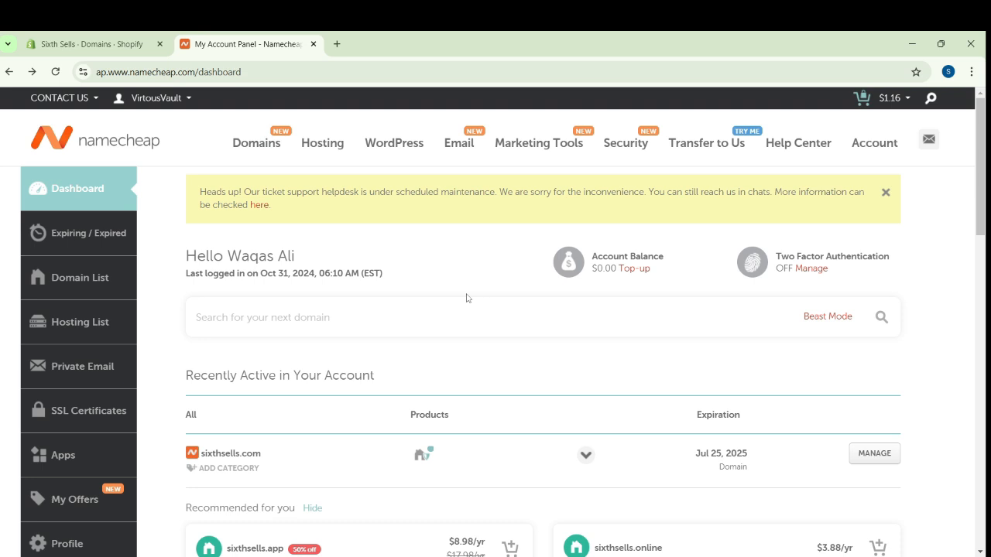
scroll(549, 414, "down", 1)
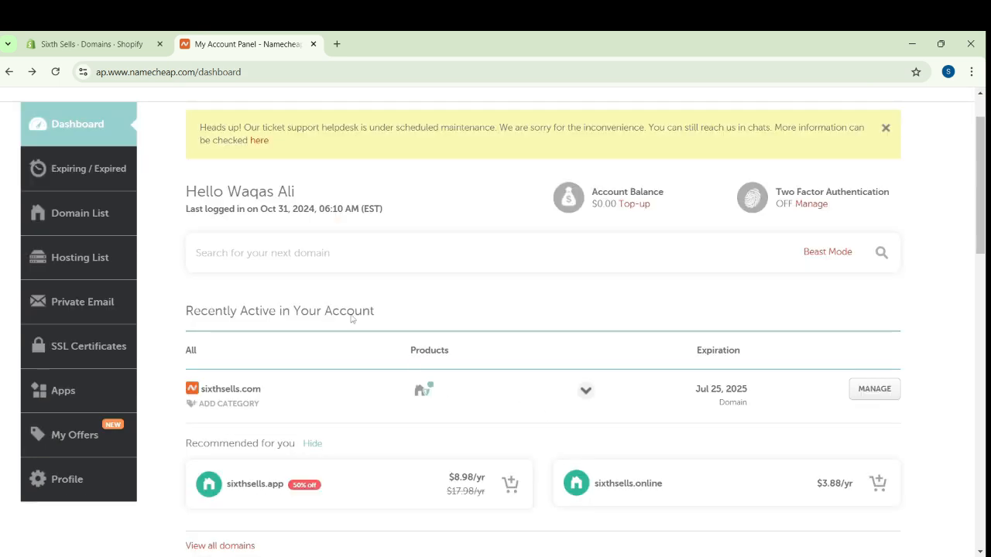
scroll(351, 317, "up", 1)
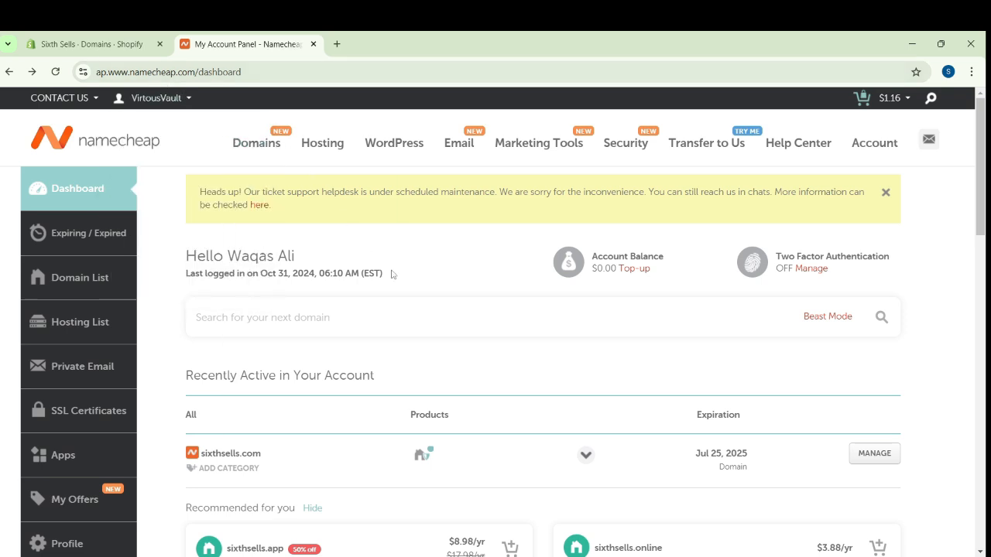
scroll(398, 271, "down", 4)
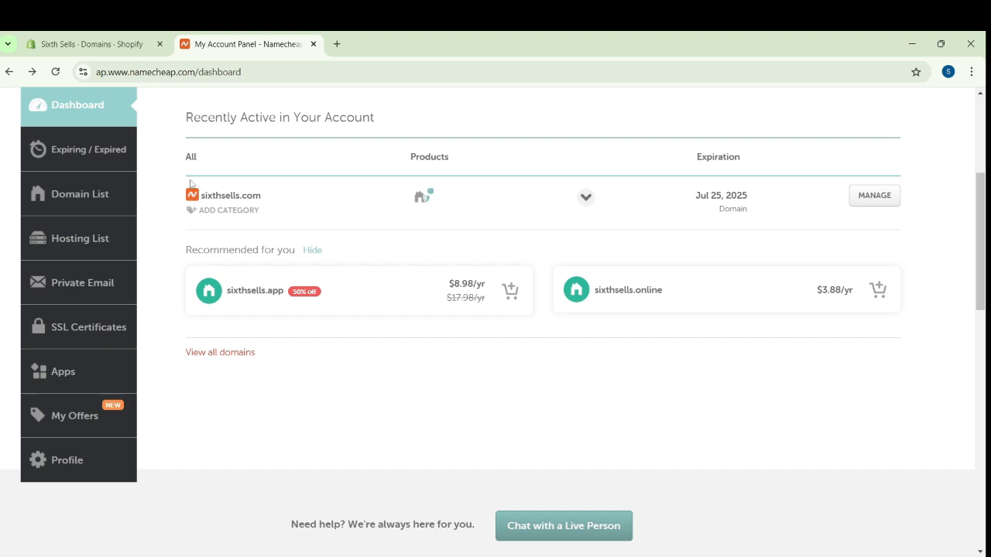
left_click(82, 42)
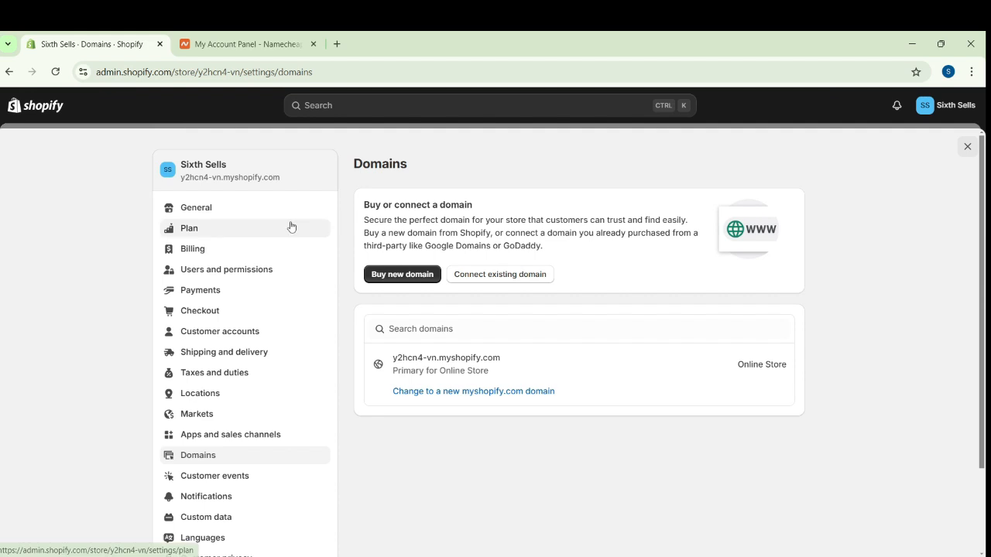
View the live online store from the admin and examine its default myshopify.com web address
left_click(966, 151)
left_click(70, 312)
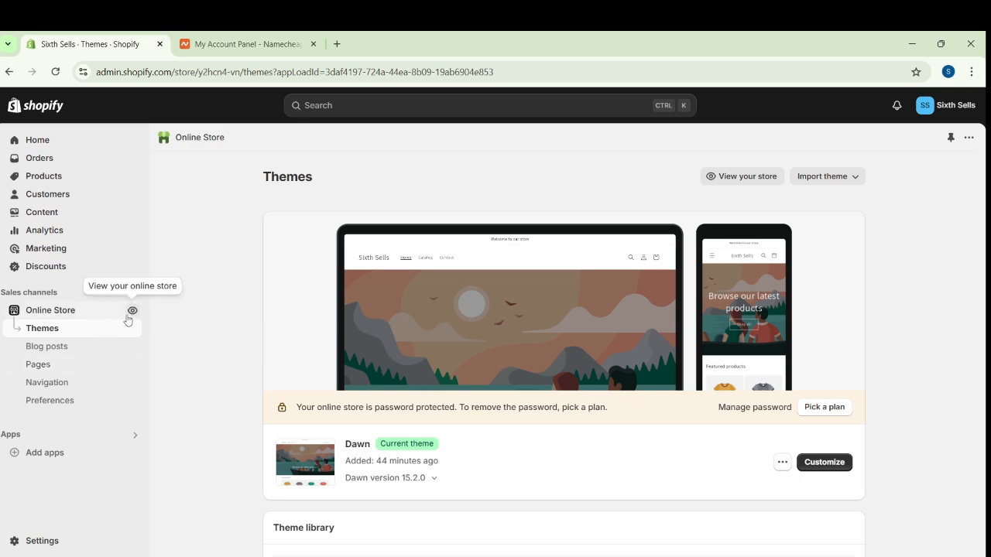
left_click(132, 311)
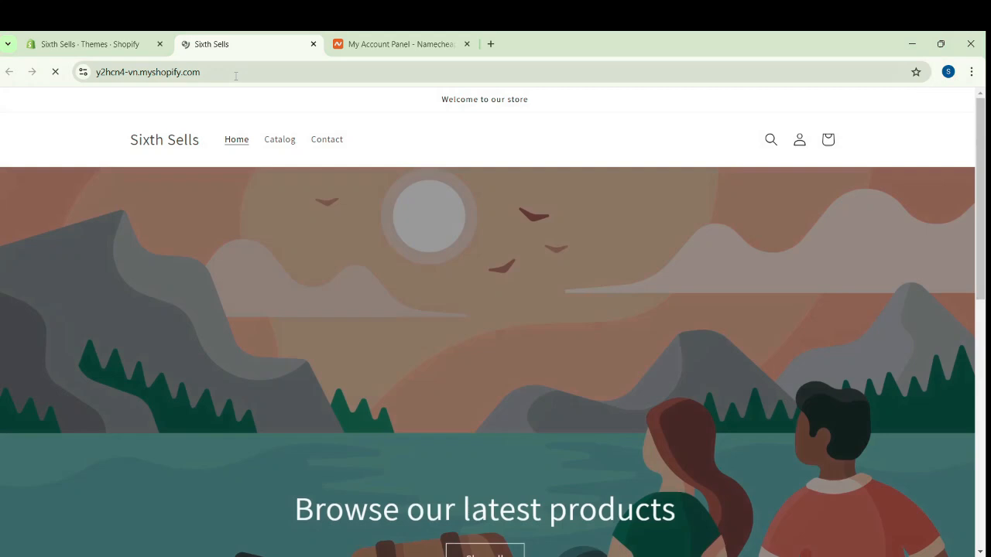
left_click_drag(236, 72, 96, 83)
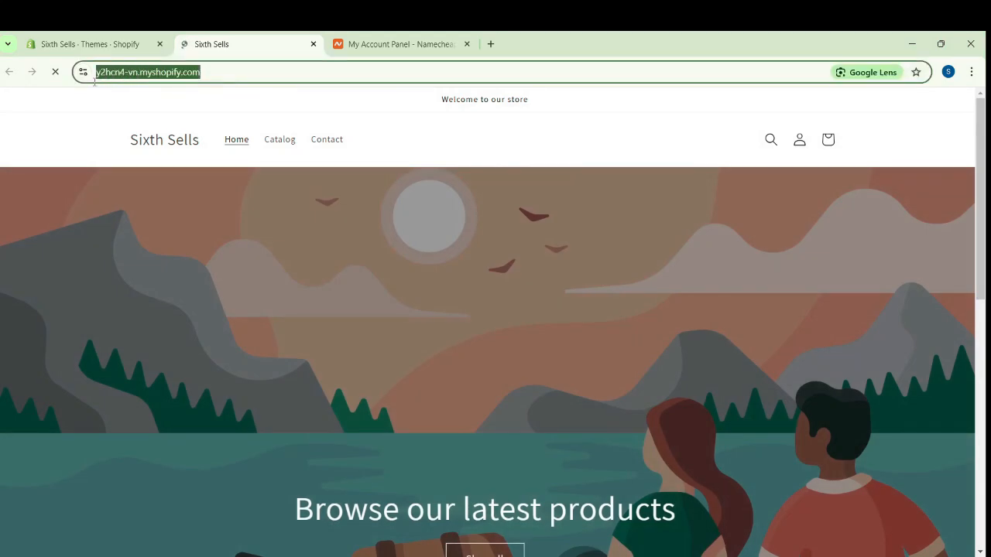
left_click(230, 75)
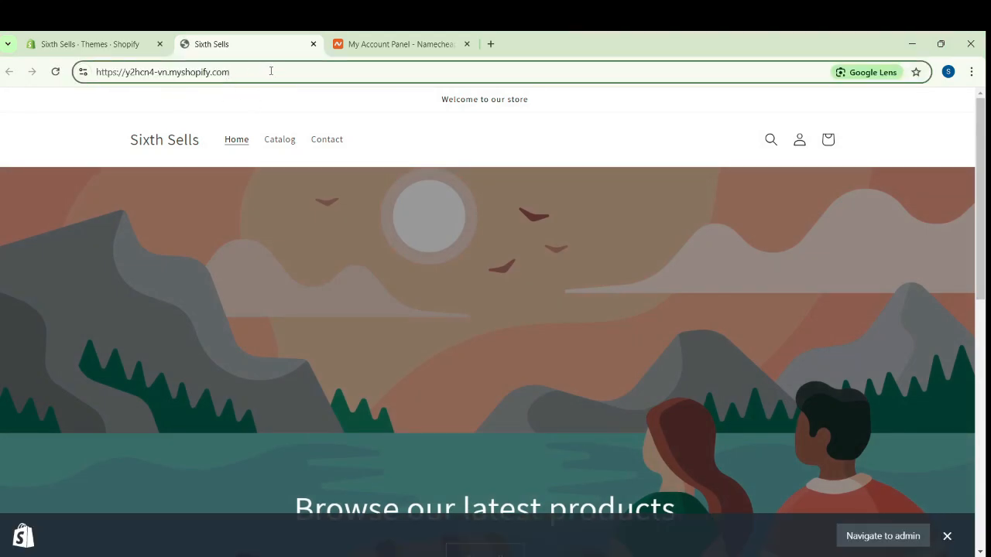
left_click_drag(230, 72, 68, 63)
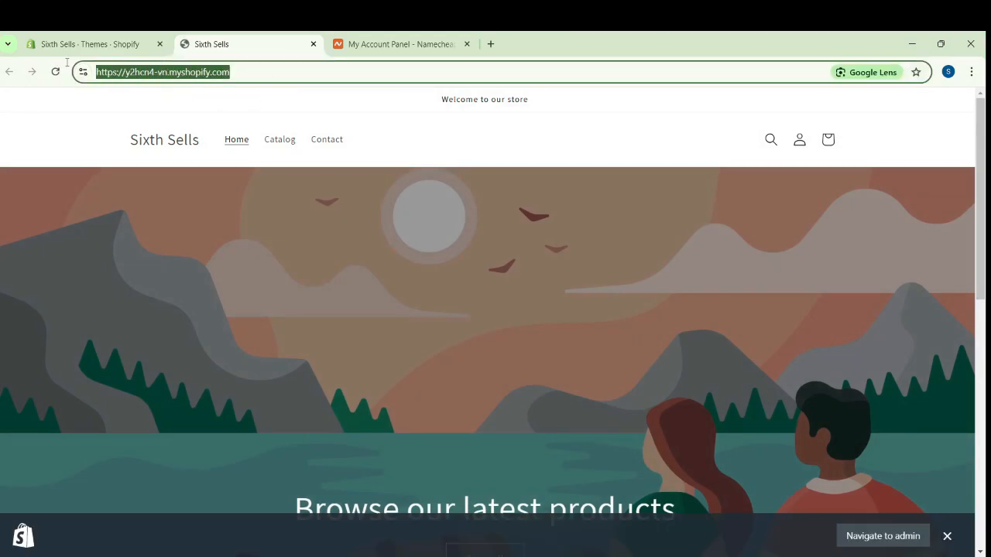
left_click(244, 74)
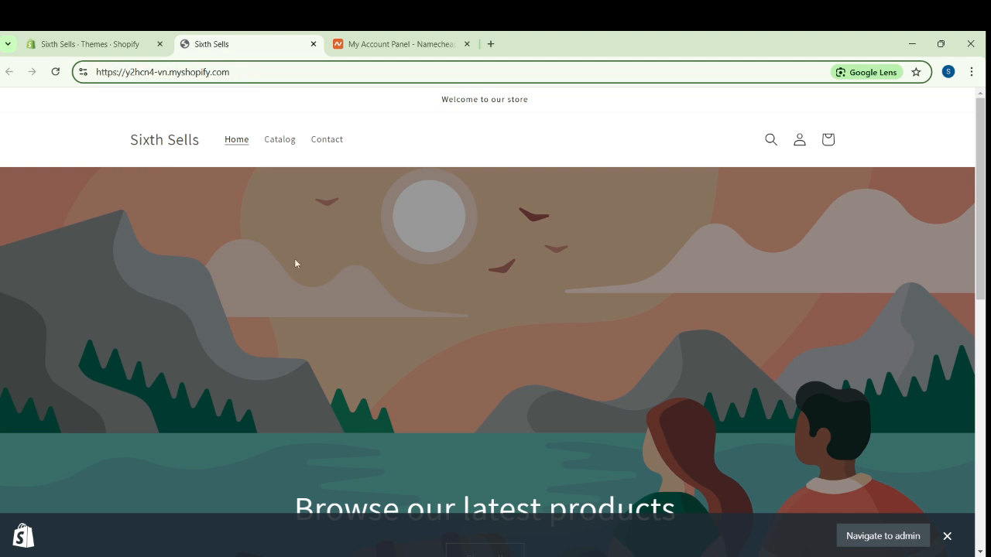
left_click(97, 40)
left_click(54, 541)
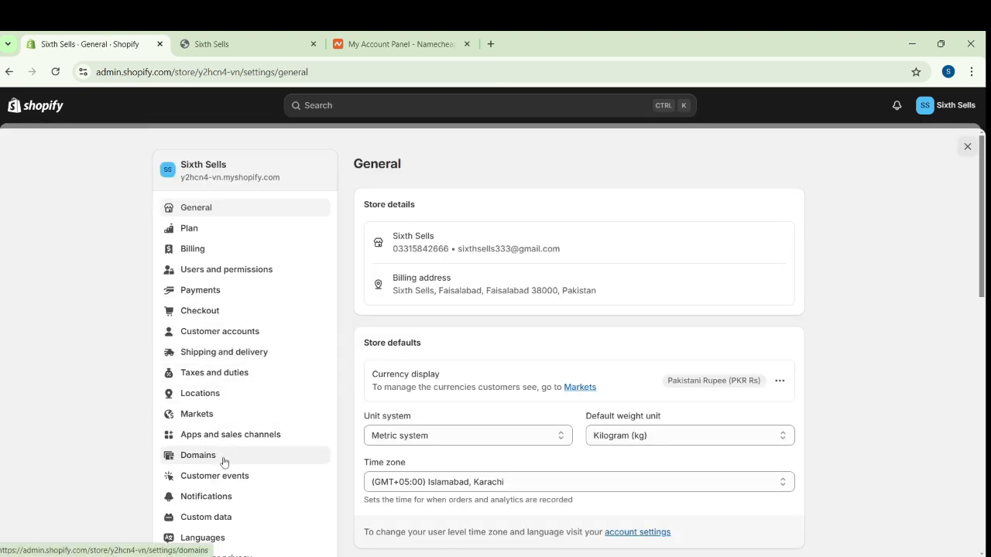
left_click(223, 458)
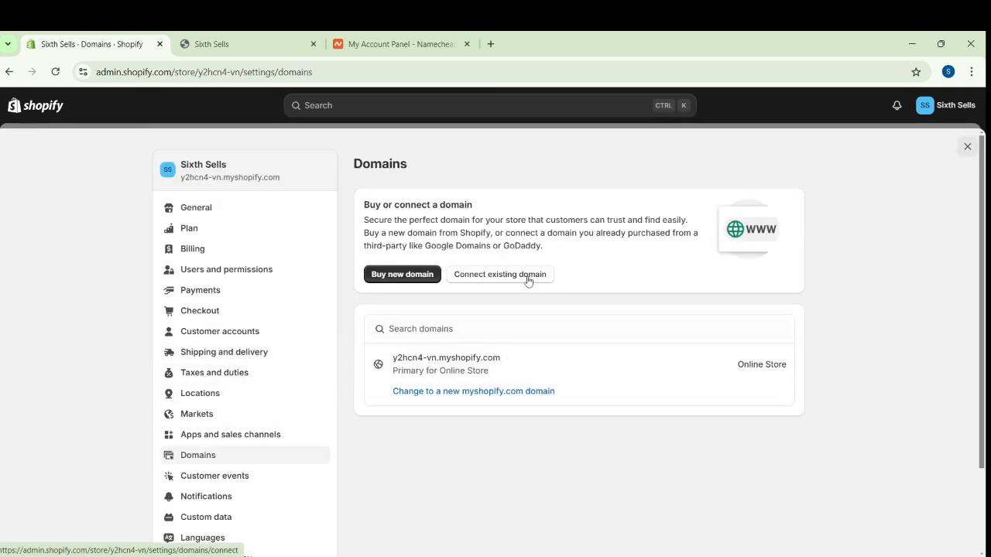
left_click(527, 280)
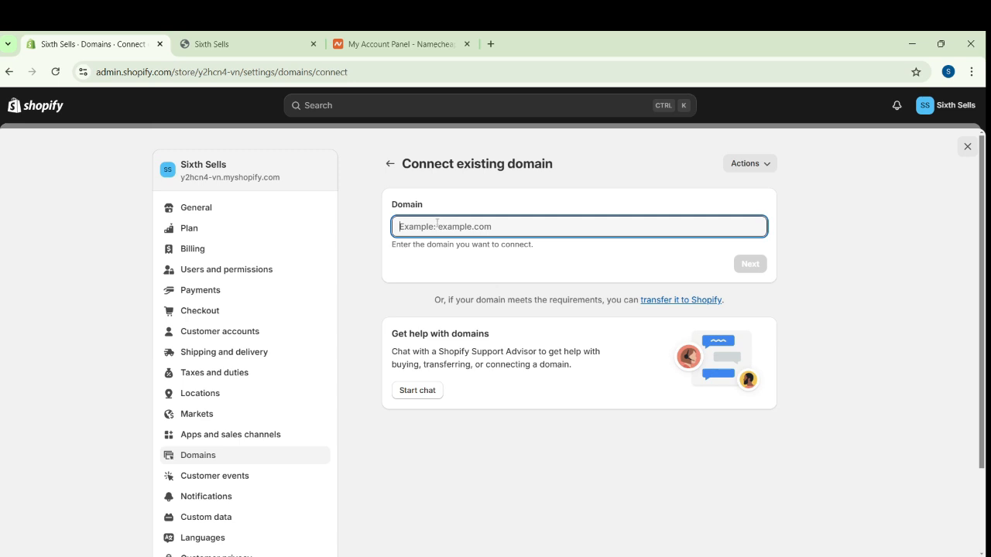
type("www.sixthsells.com")
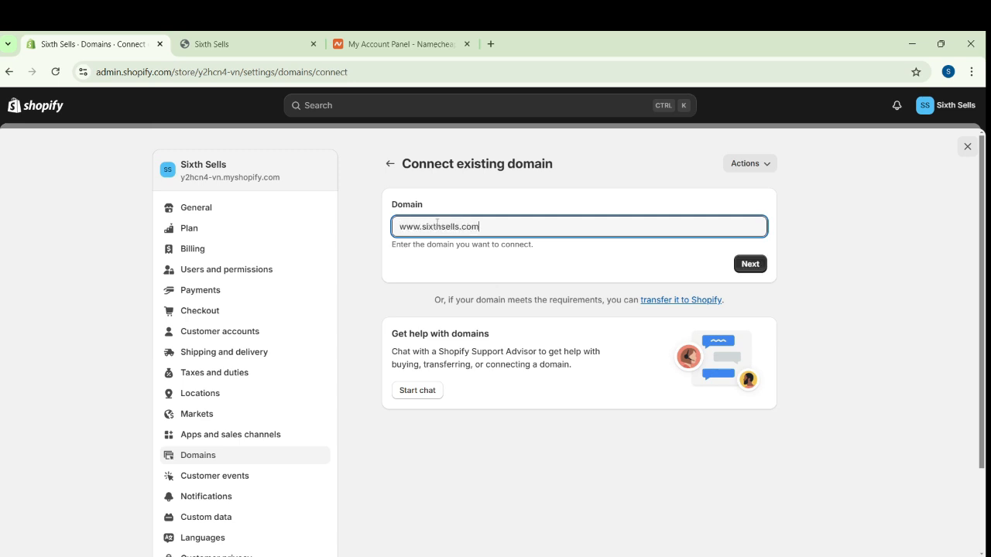
left_click(755, 265)
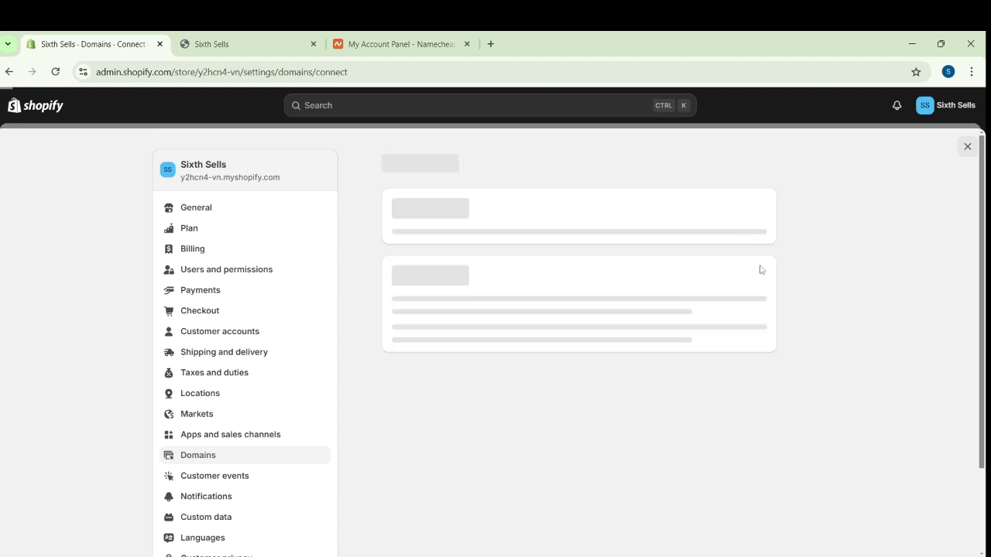
Review the CNAME, A and TXT records required to verify ownership of the domain
scroll(594, 383, "down", 3)
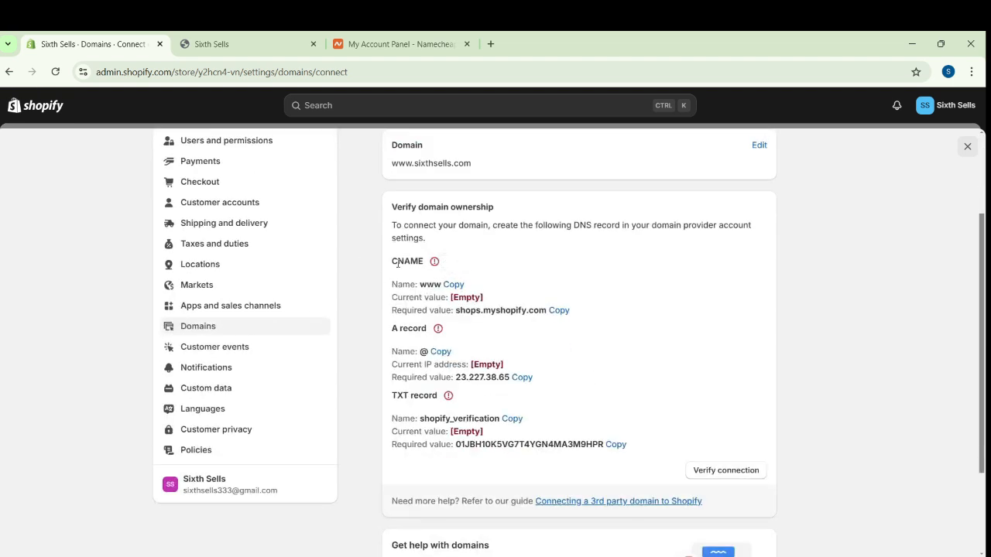
left_click_drag(392, 261, 655, 456)
left_click(701, 363)
Switch to Namecheap and open the Advanced DNS settings of sixthsells.com
left_click(395, 45)
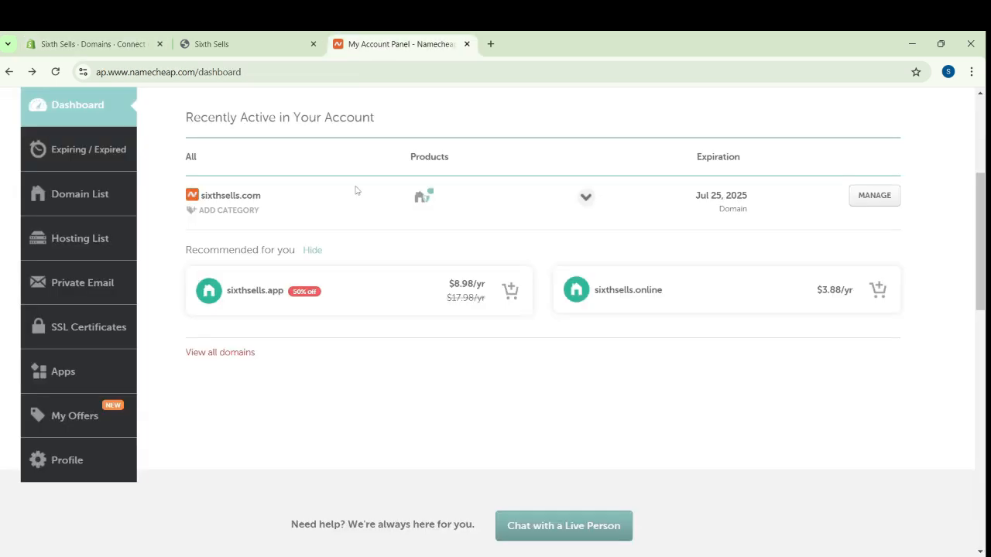
left_click(857, 203)
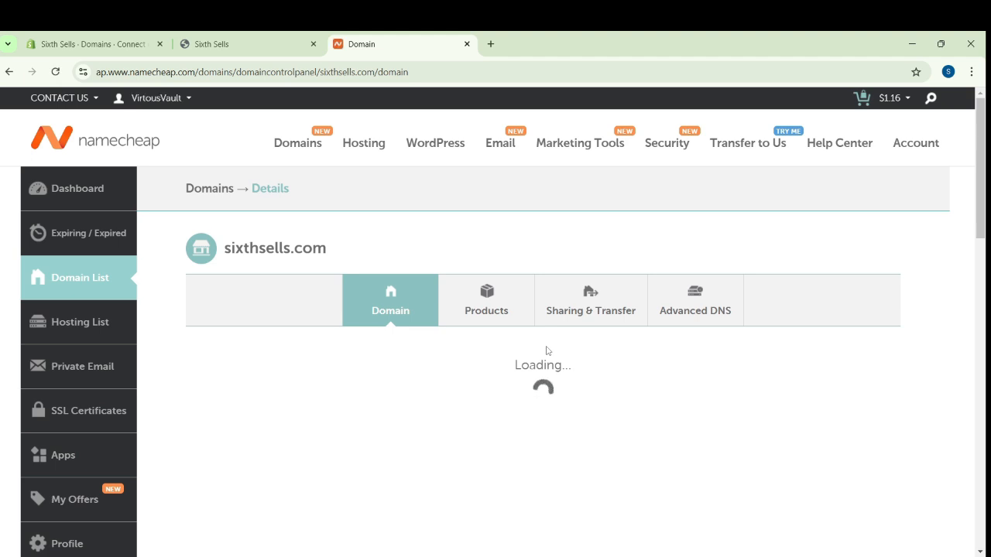
left_click(695, 300)
scroll(455, 369, "down", 3)
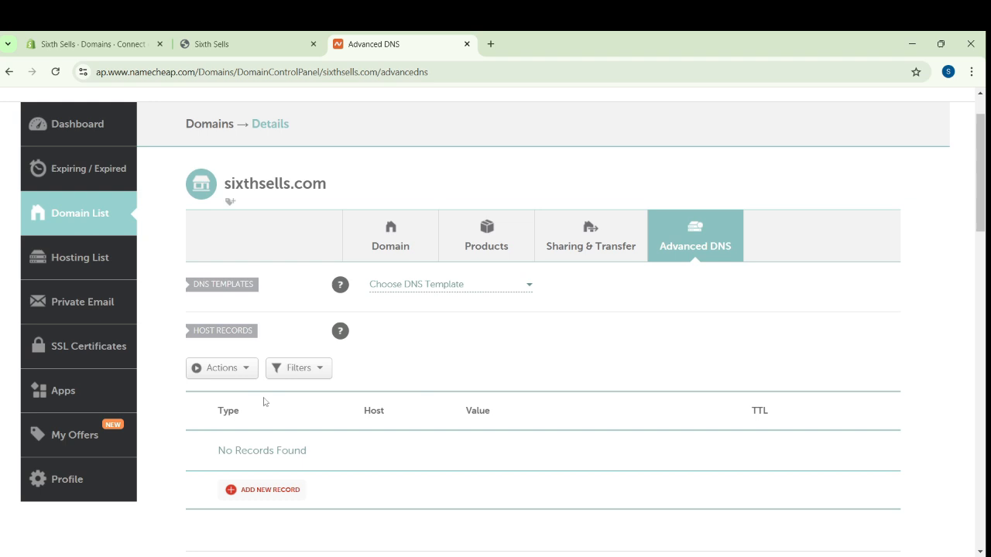
Add a new CNAME host record in Namecheap and set its host to www, copied from Shopify's required CNAME name
left_click(280, 491)
scroll(283, 492, "down", 3)
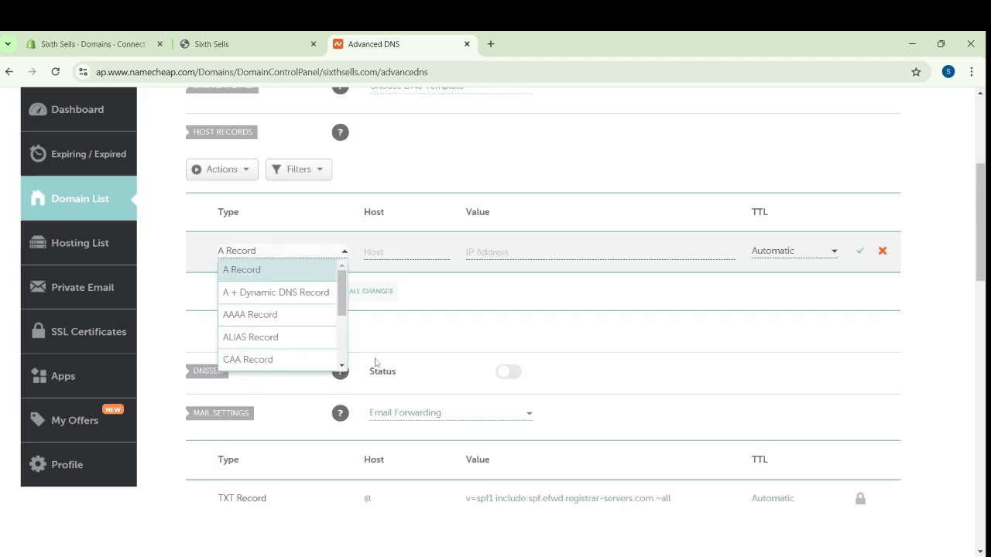
scroll(313, 342, "down", 3)
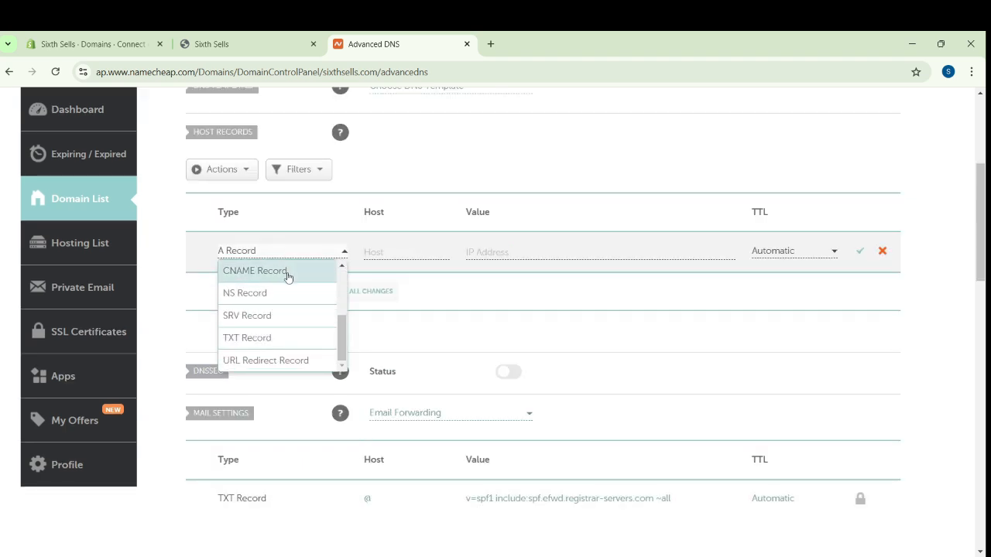
left_click(287, 273)
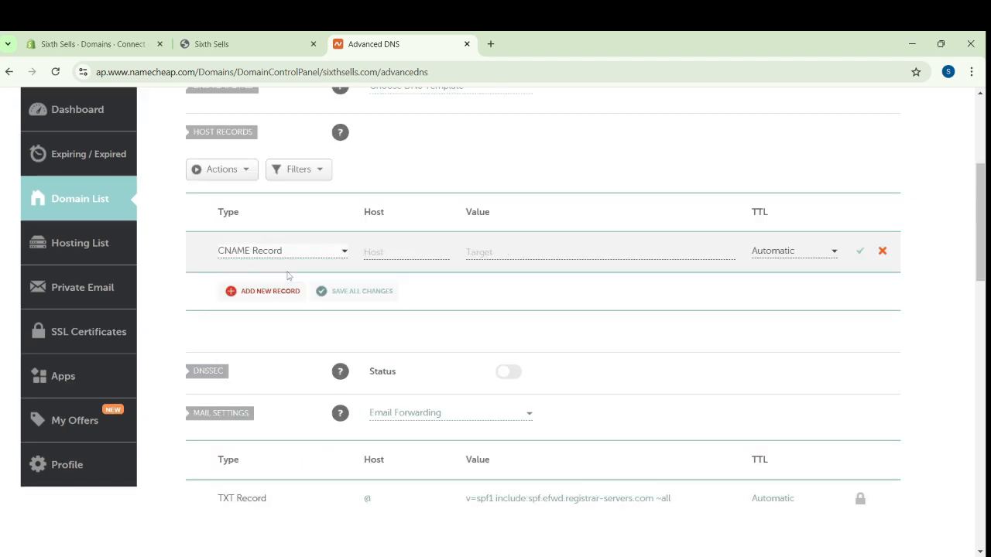
left_click(100, 43)
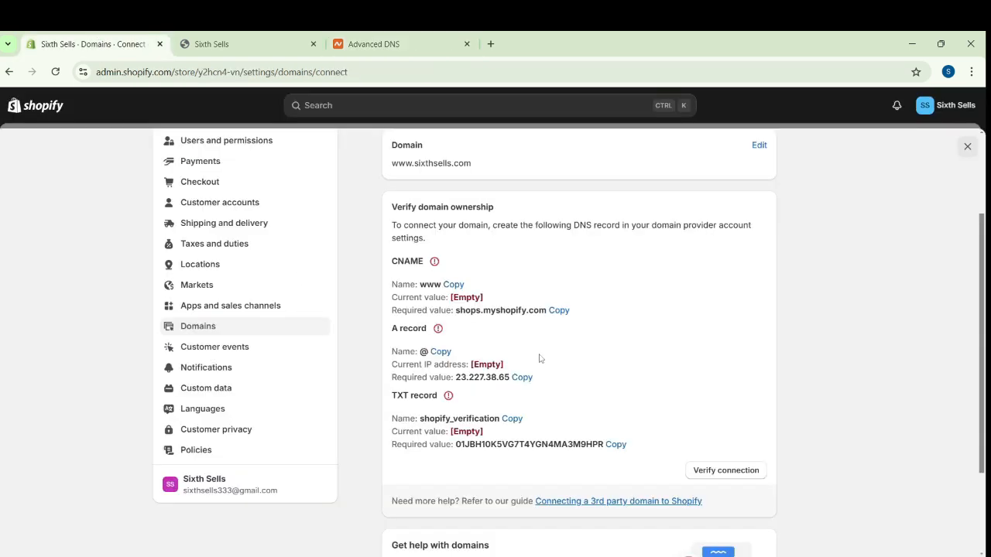
left_click(453, 284)
left_click(374, 44)
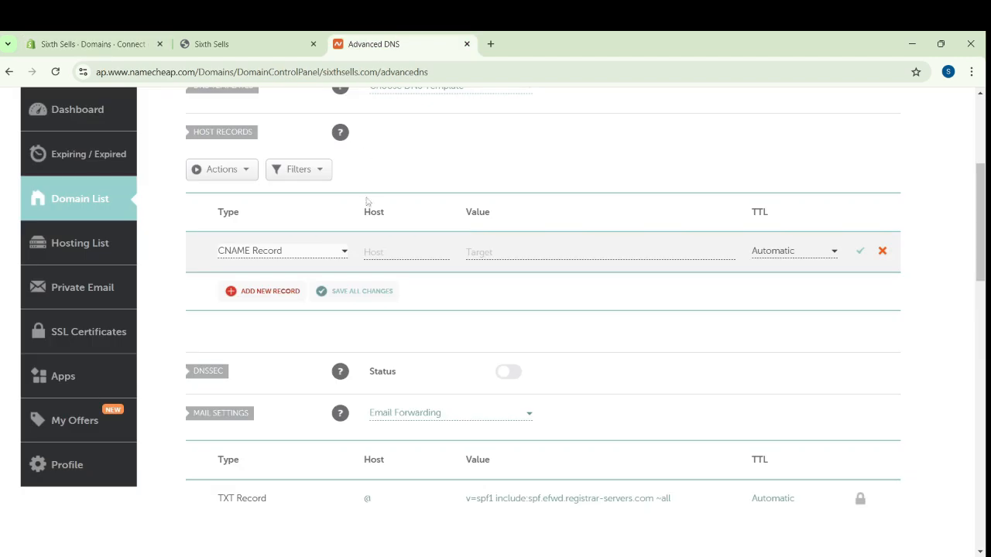
left_click(399, 252)
type("www")
Copy the required CNAME value shops.myshopify.com from Shopify into the Namecheap record's target and save the record
left_click(92, 44)
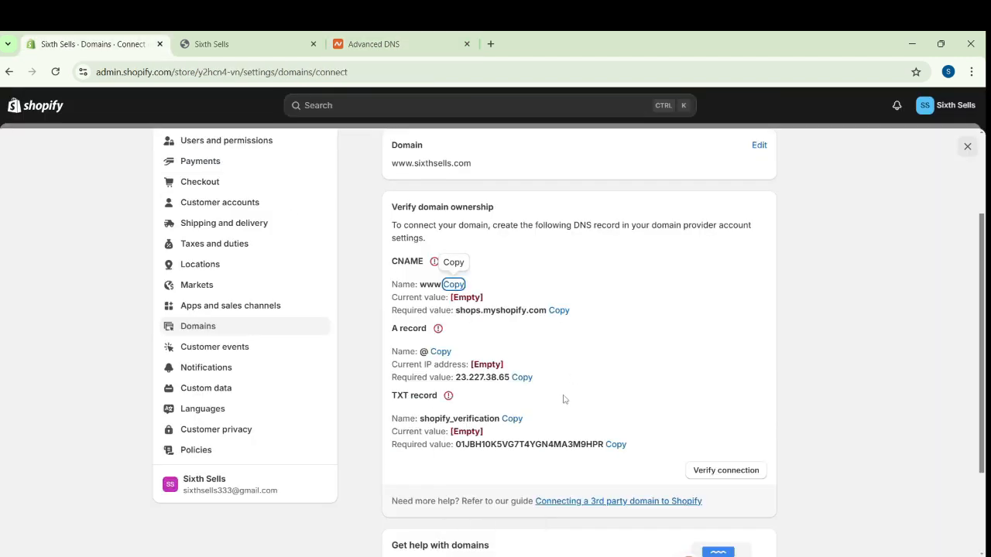
left_click(559, 312)
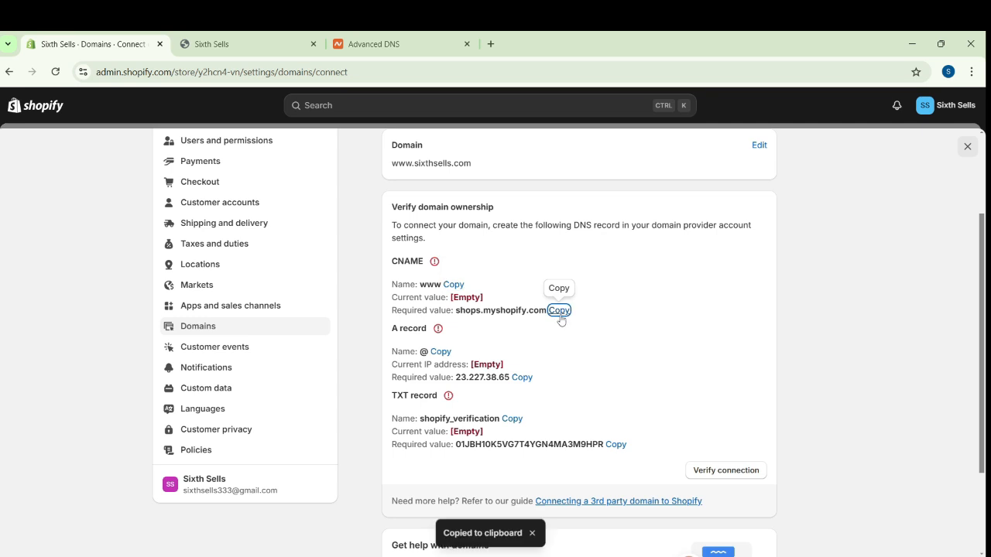
left_click(374, 43)
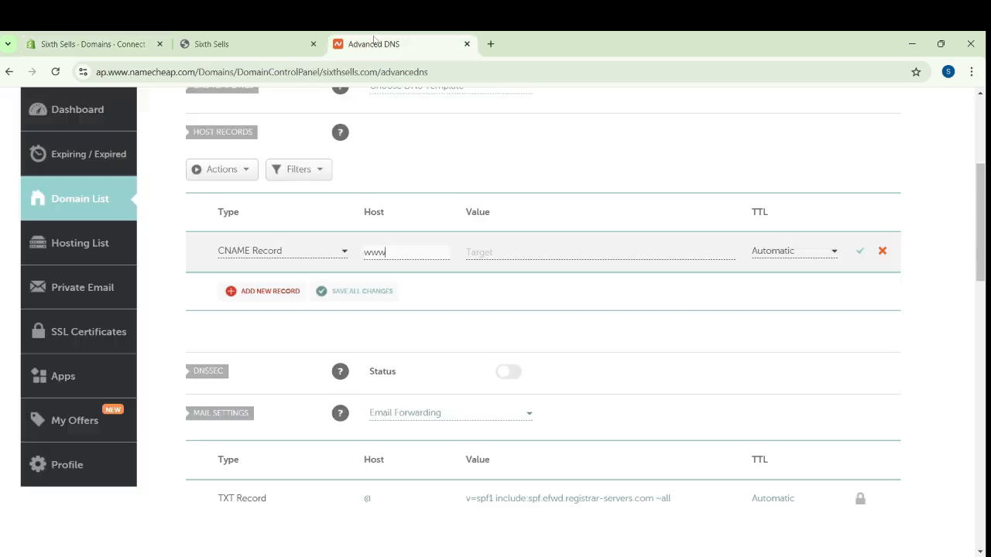
left_click(549, 253)
key("ctrl+v")
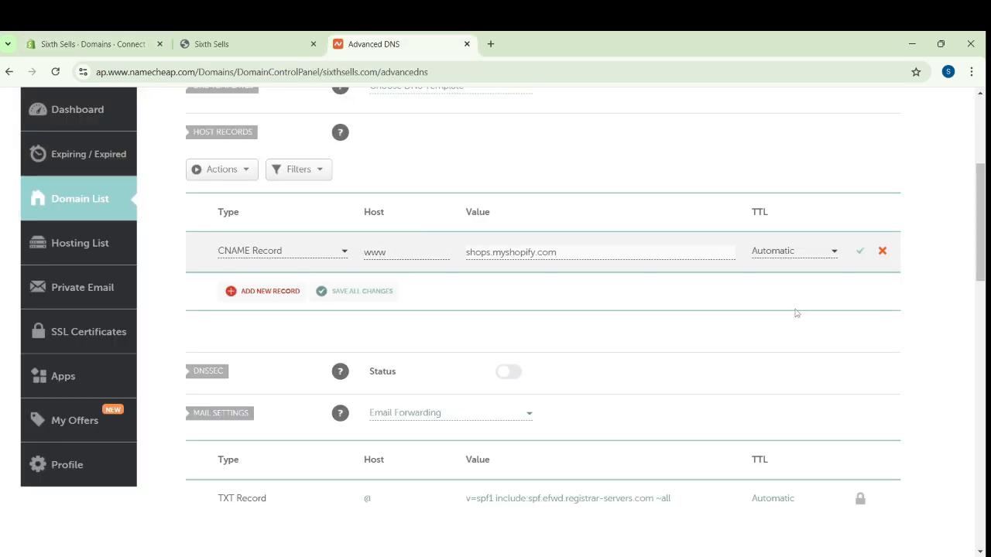
left_click(859, 251)
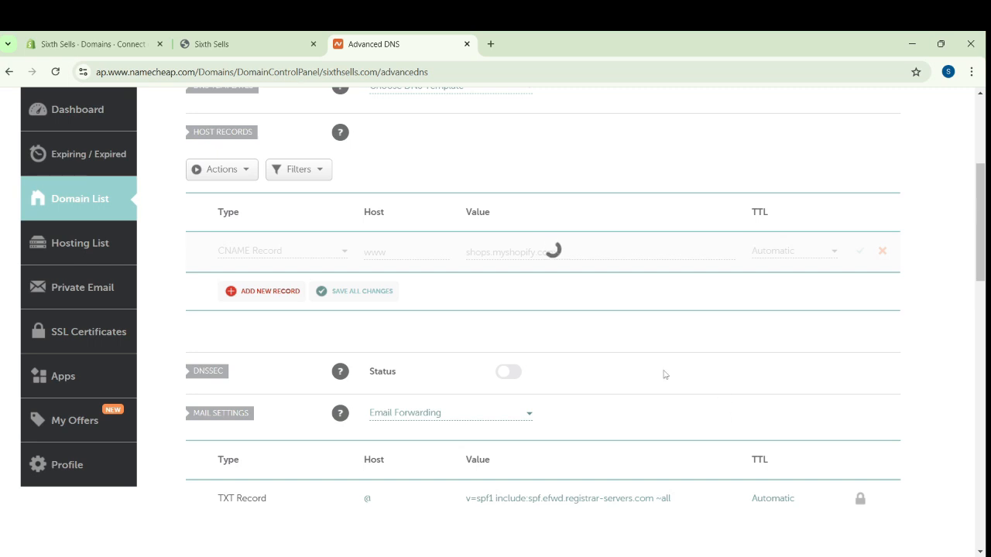
Add a new A host record in Namecheap and set its host to @, as given in Shopify's required A record name
left_click(83, 39)
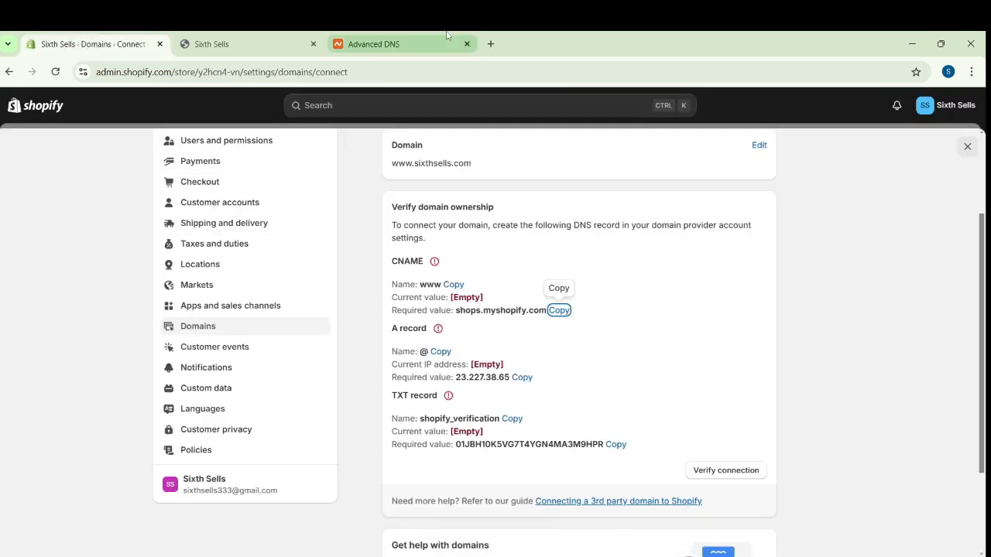
left_click(374, 44)
left_click(262, 294)
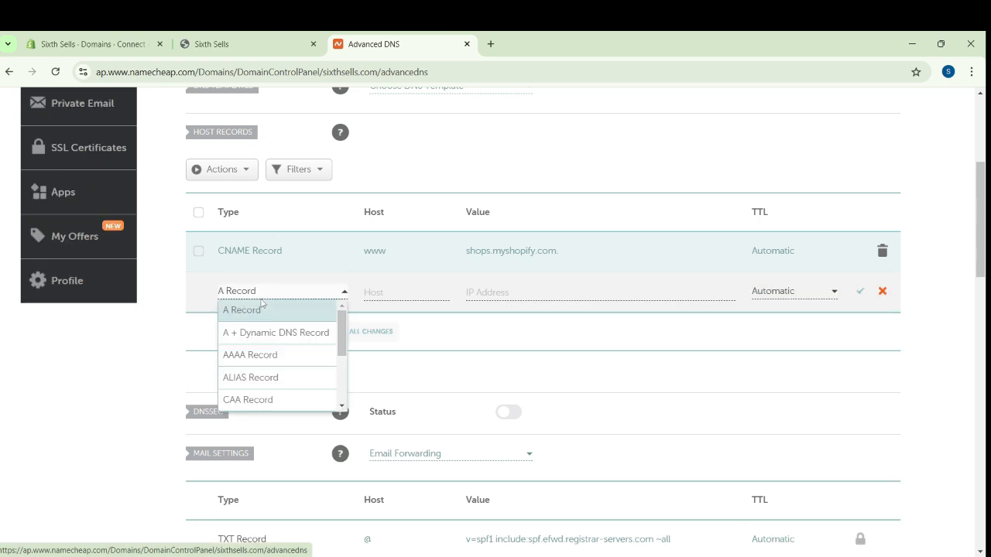
left_click(261, 311)
key("ctrl+1")
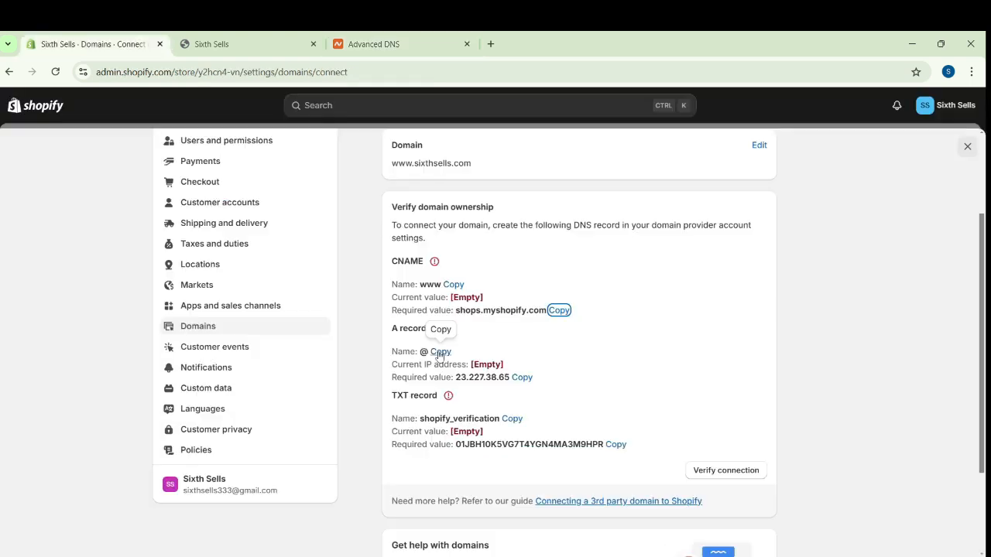
left_click(440, 352)
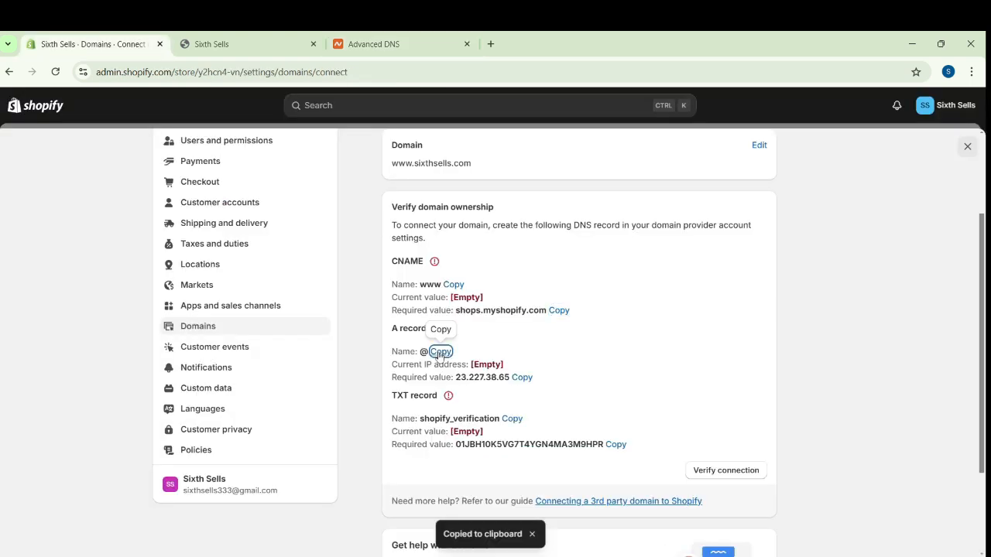
left_click(373, 44)
type("@")
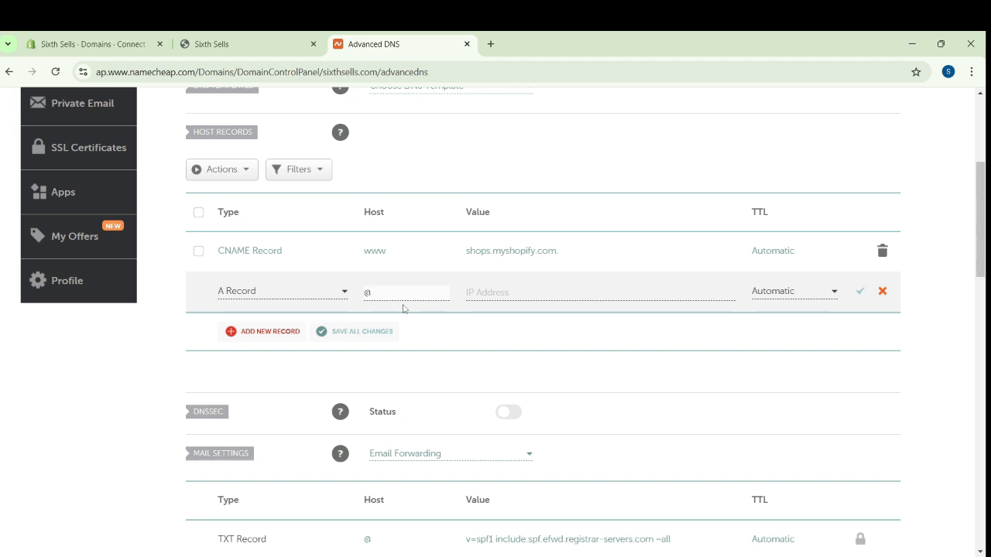
Copy the required A record value 23.227.38.65 from Shopify into the Namecheap record's IP address and save the record
left_click(116, 38)
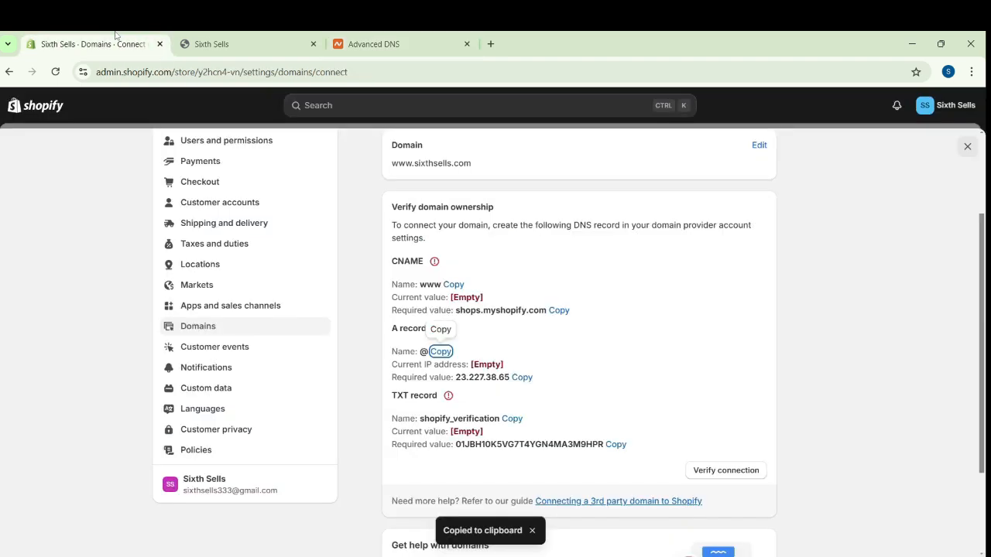
left_click(522, 377)
left_click(374, 44)
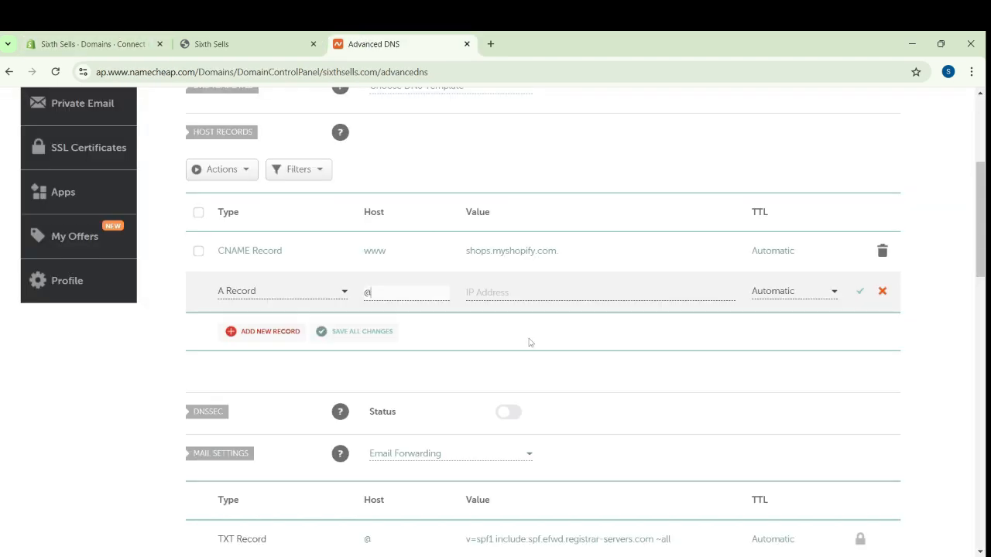
left_click(527, 293)
key("ctrl+v")
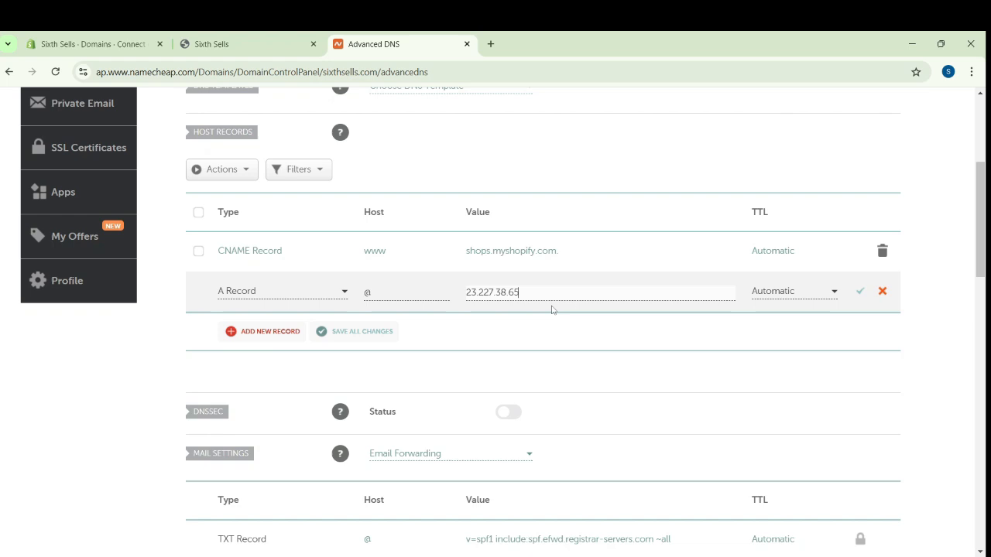
left_click(861, 295)
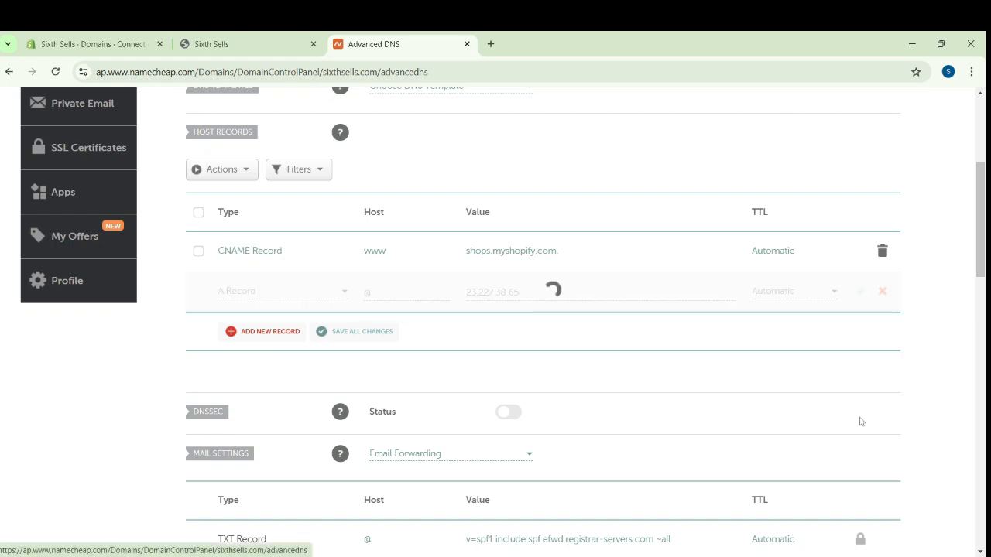
Add a new TXT host record in Namecheap and set its host to shopify_verification, copied from Shopify's required TXT name
left_click(270, 330)
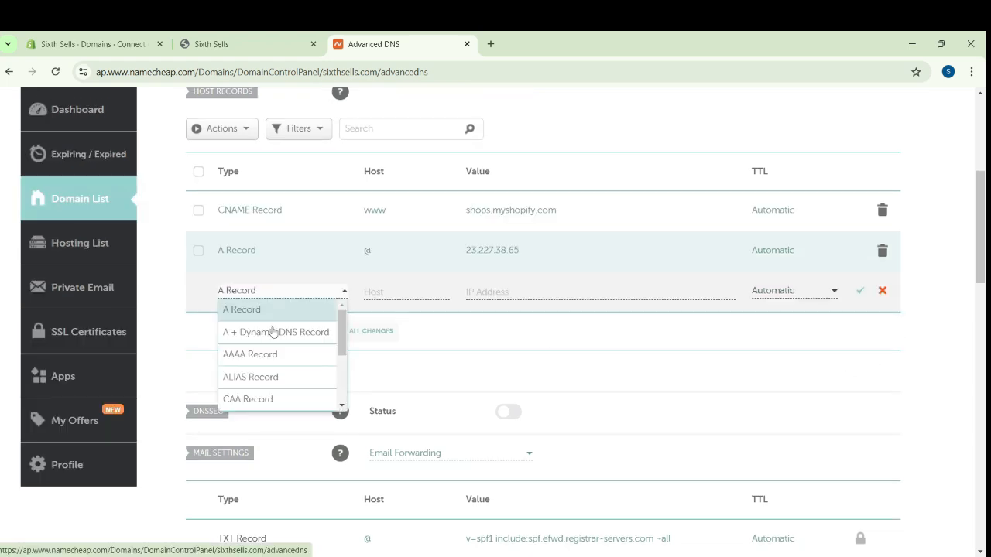
left_click(93, 43)
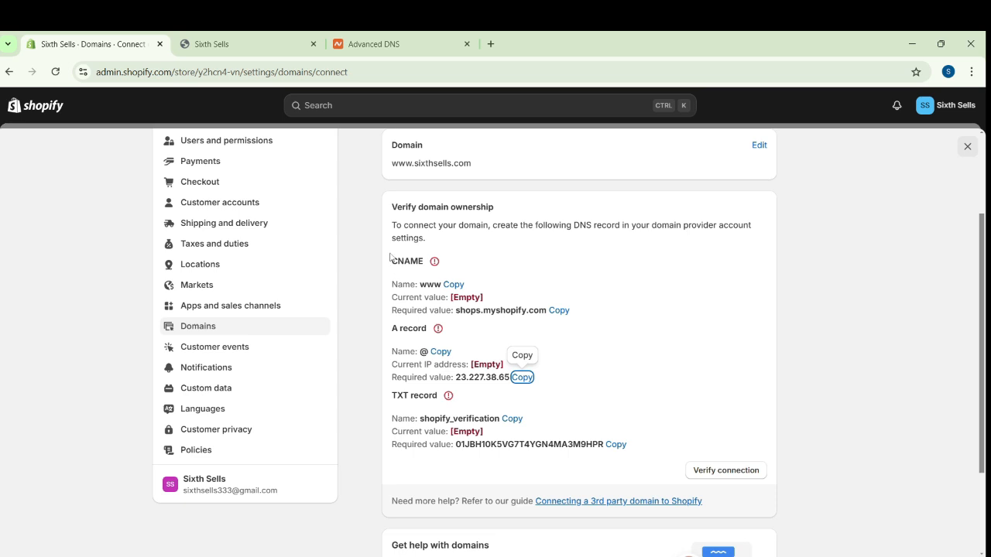
left_click_drag(391, 257, 504, 394)
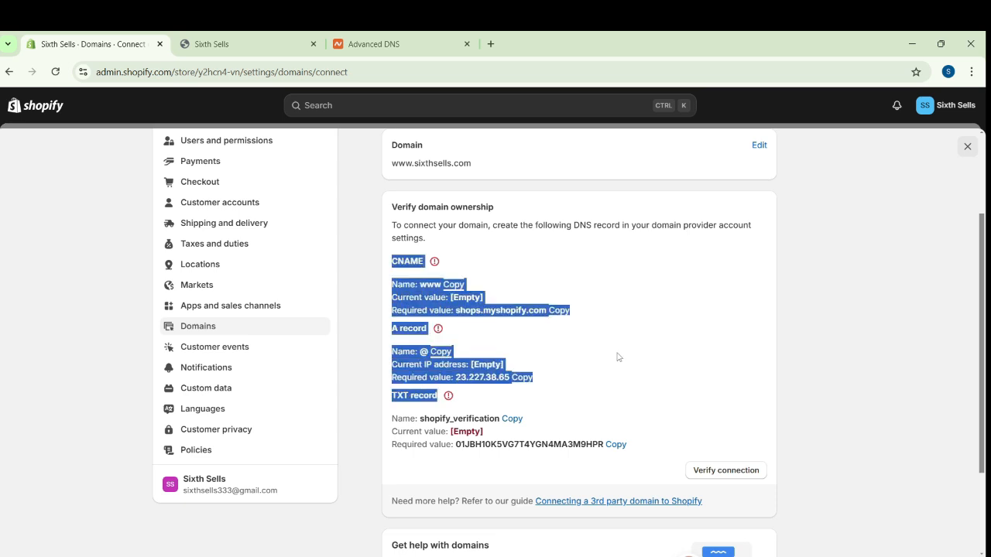
left_click(618, 400)
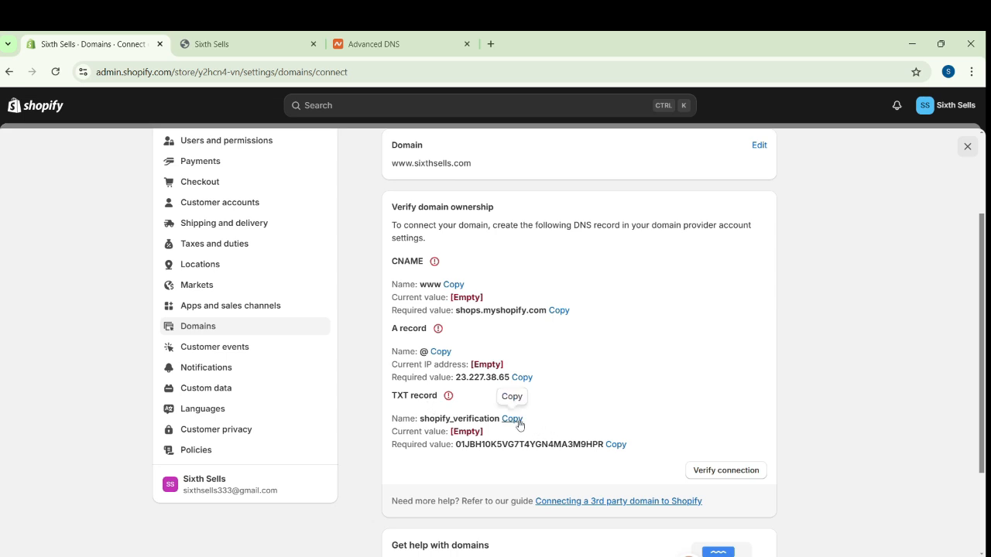
left_click(513, 418)
left_click(240, 40)
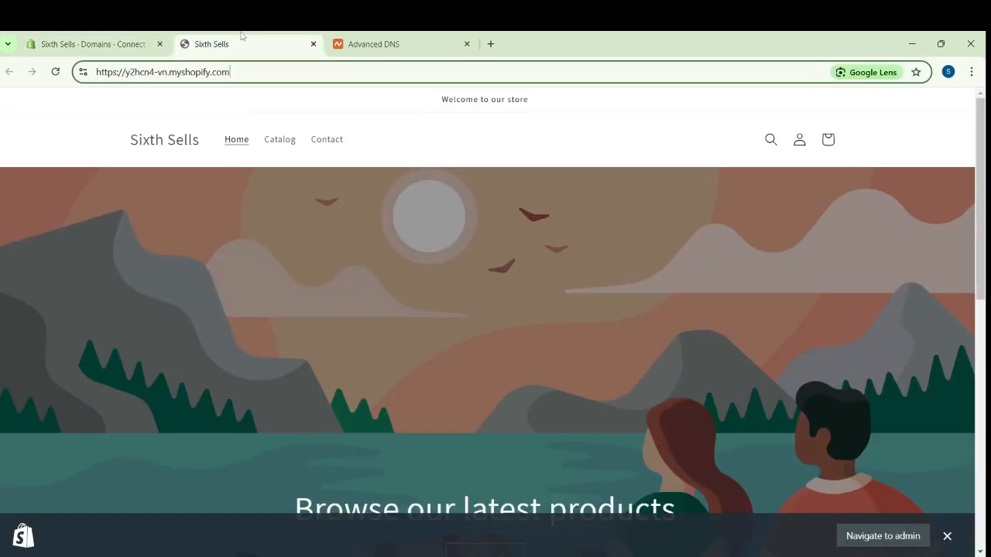
left_click(371, 44)
scroll(305, 352, "down", 3)
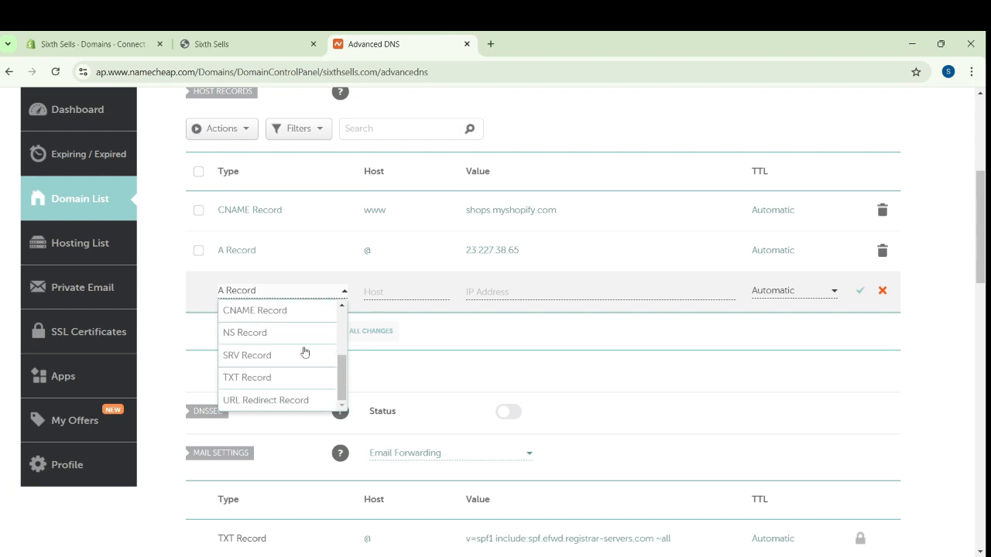
left_click(299, 379)
left_click(422, 295)
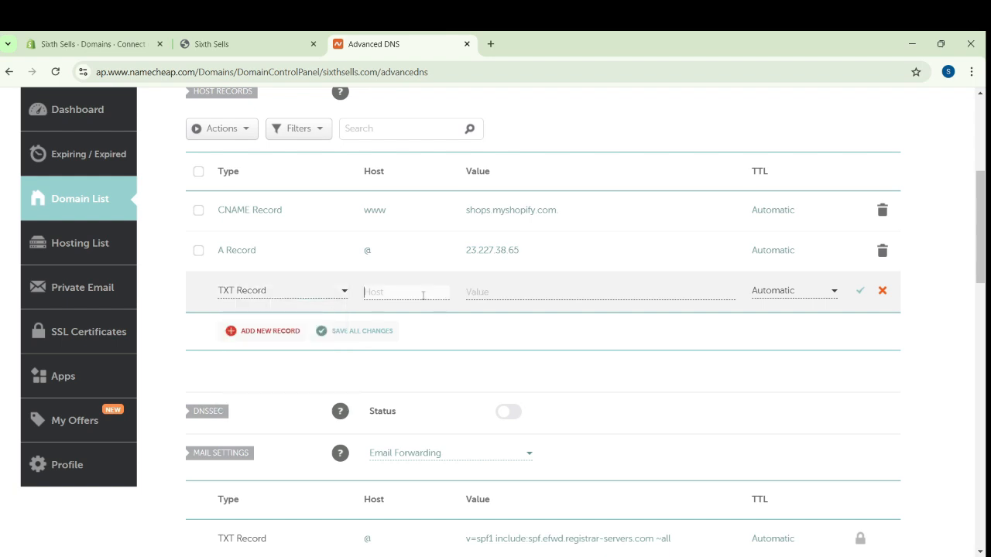
key("ctrl+v")
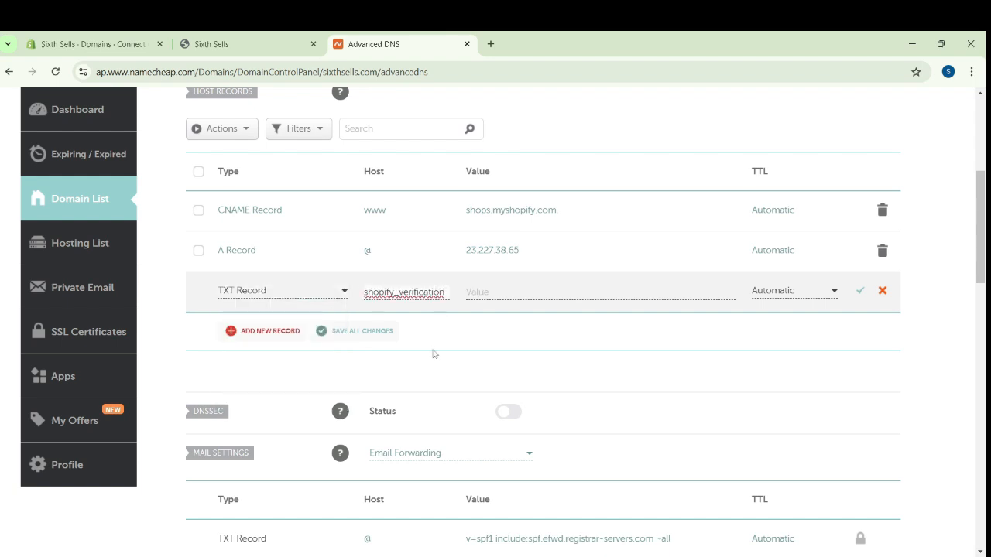
Copy the required TXT verification value from Shopify into the Namecheap record's value and save the record
left_click(29, 36)
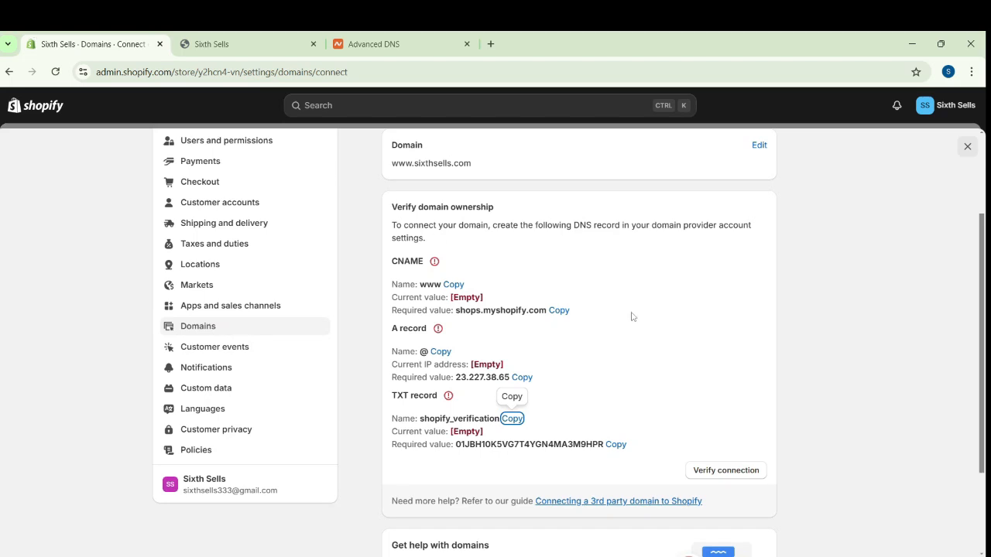
left_click(619, 445)
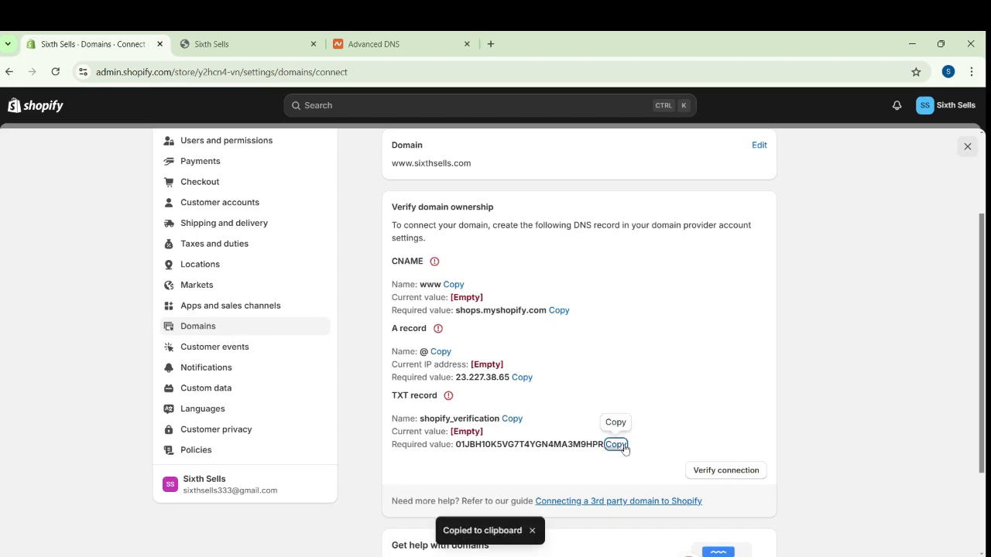
left_click(374, 44)
left_click(511, 293)
key("ctrl+v")
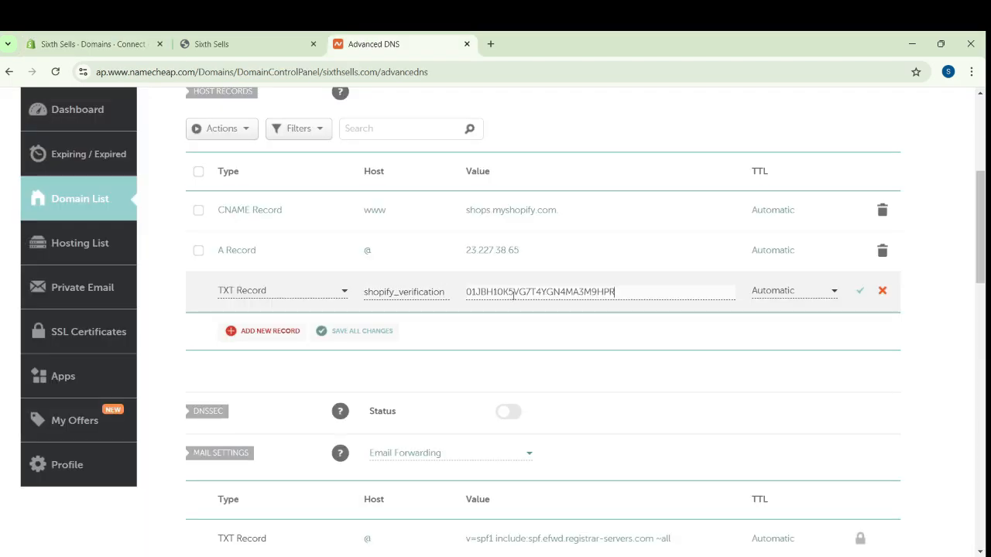
left_click(859, 291)
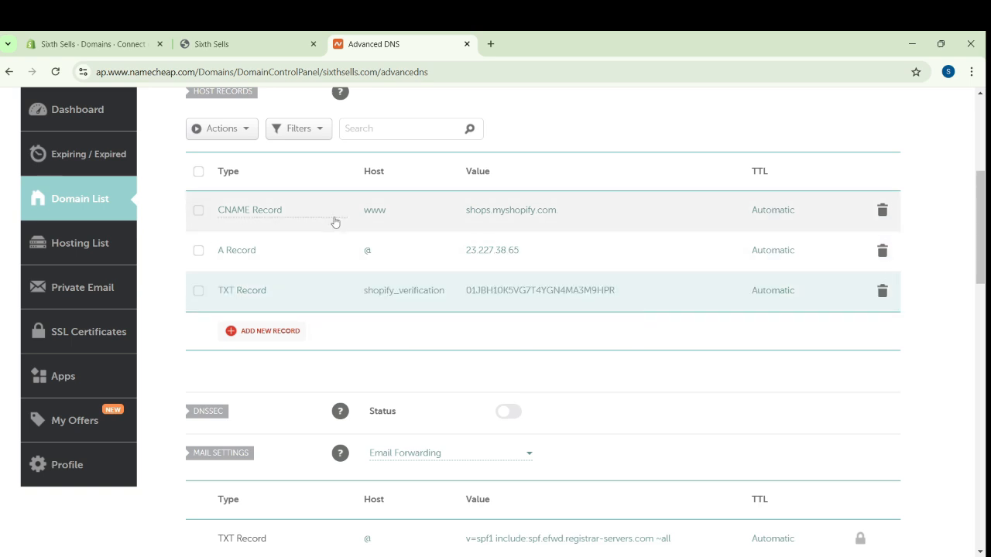
scroll(334, 231, "up", 2)
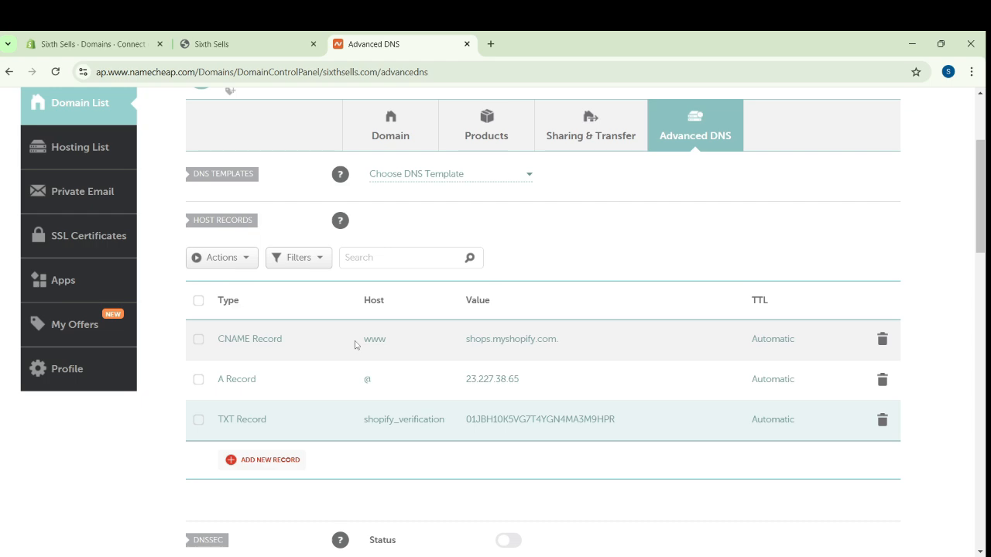
scroll(354, 342, "up", 1)
left_click(105, 36)
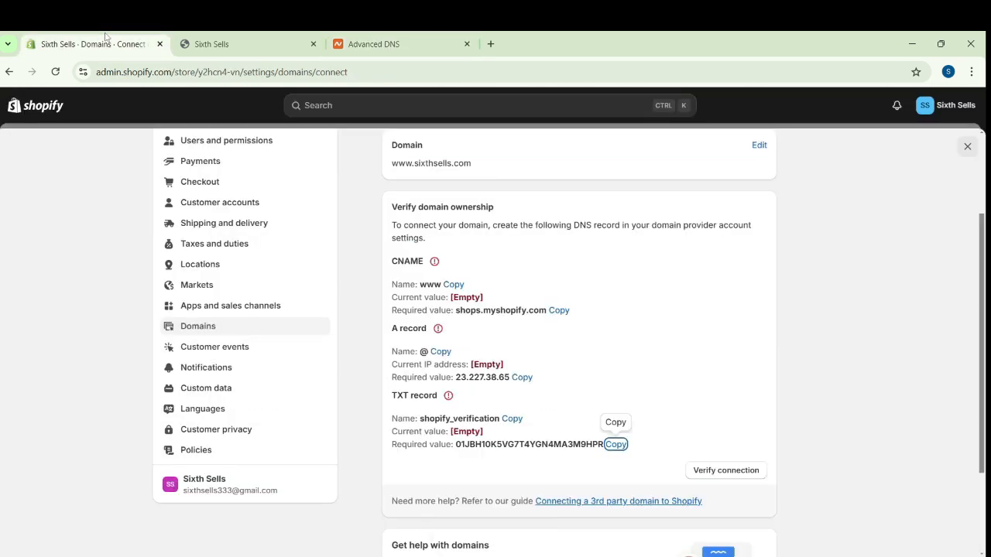
left_click(744, 471)
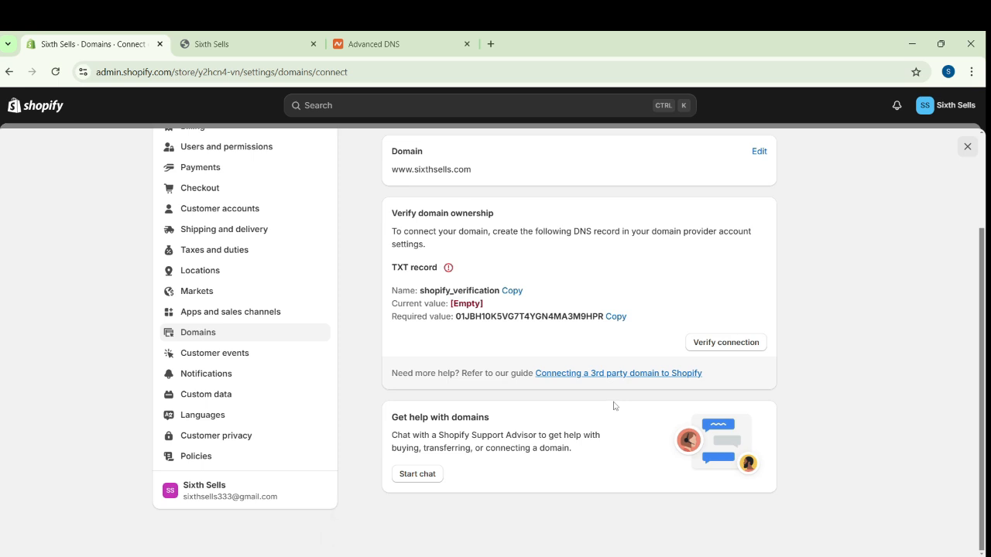
Copy the TXT verification value from Shopify again, replace the value of Namecheap's shopify_verification record with it and save
left_click(417, 40)
left_click(616, 316)
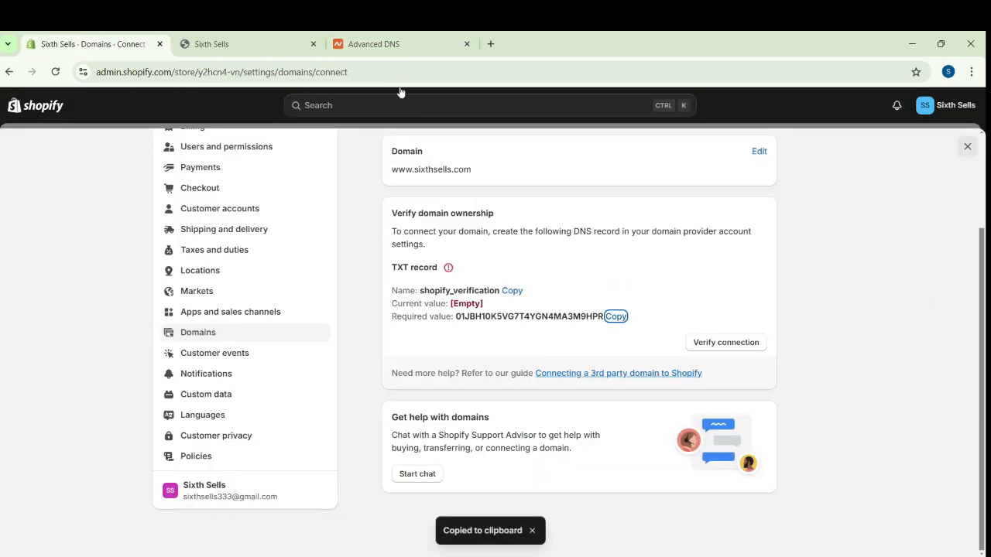
left_click(379, 44)
left_click(586, 488)
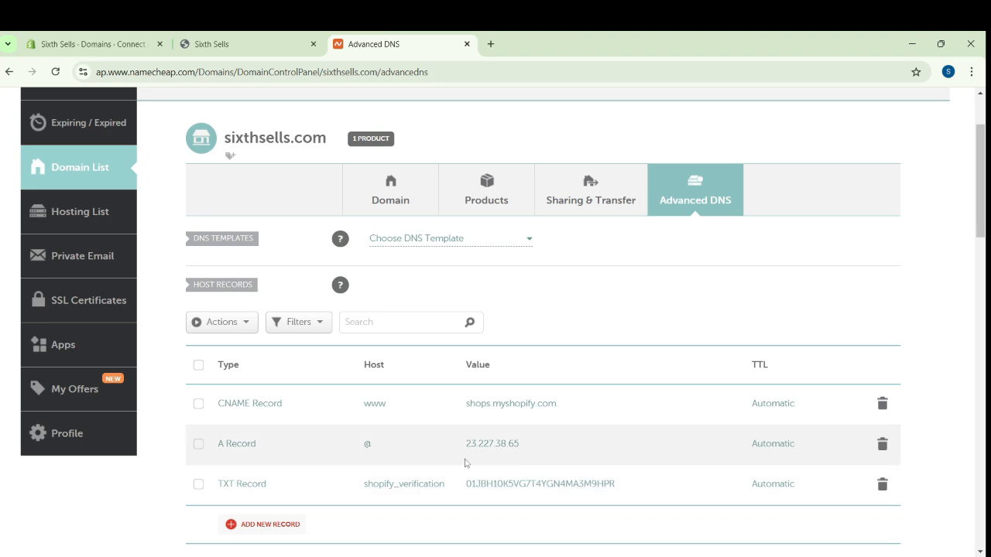
scroll(634, 433, "down", 1)
left_click_drag(634, 425, 462, 438)
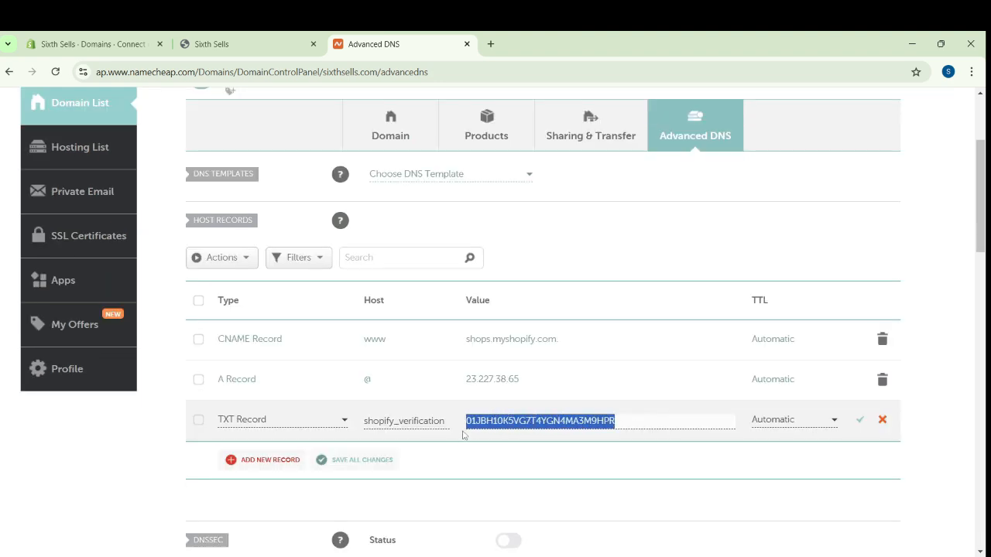
key("ctrl+v")
left_click(859, 420)
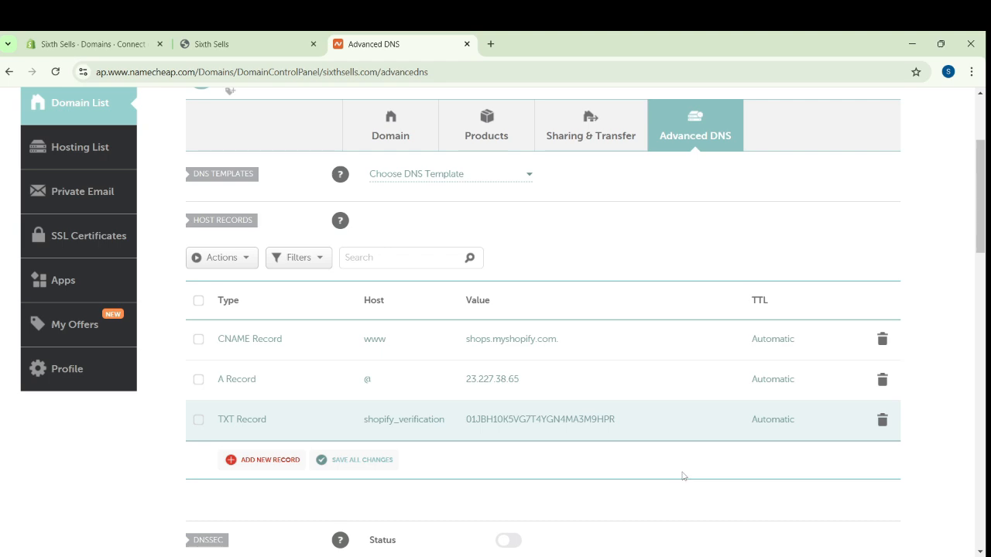
scroll(675, 379, "down", 4)
scroll(674, 380, "up", 5)
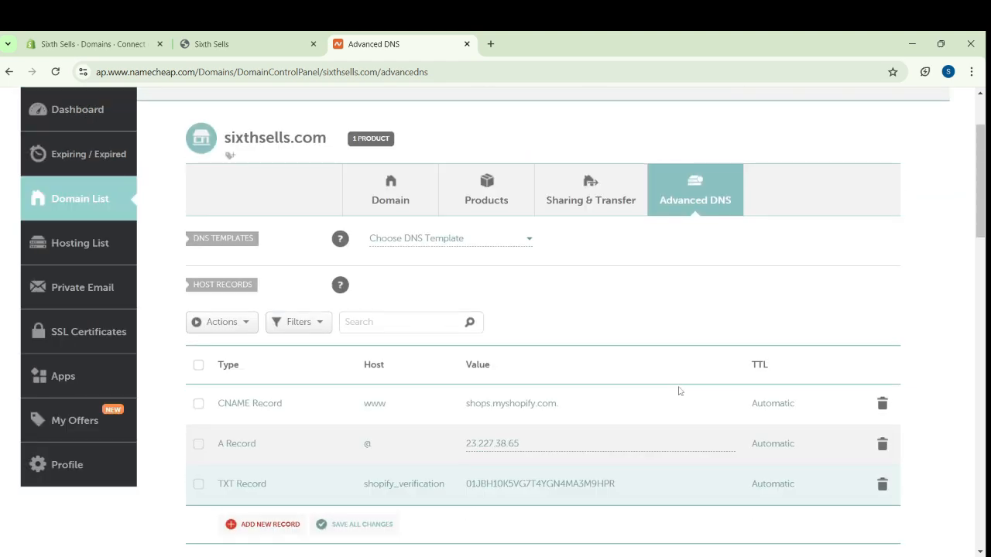
left_click(83, 38)
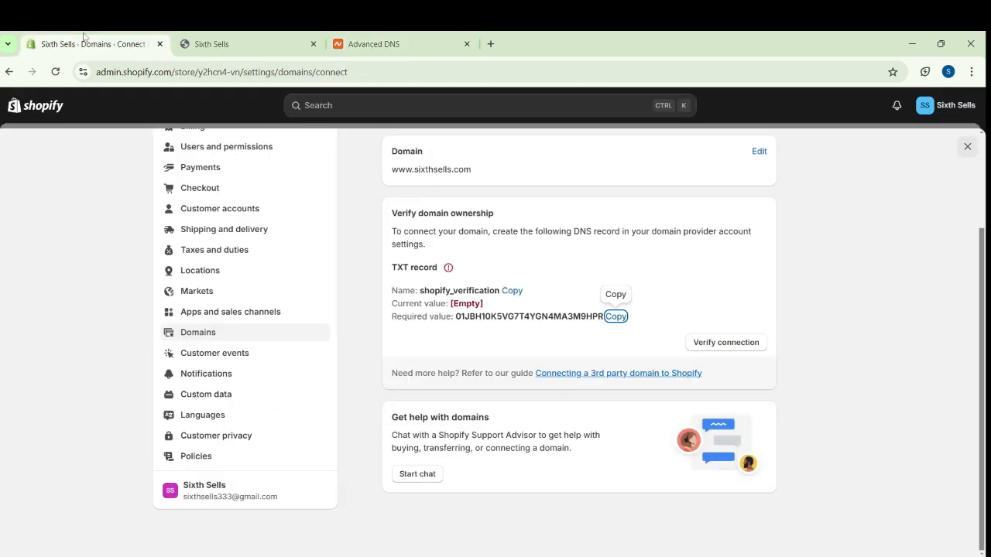
left_click(743, 347)
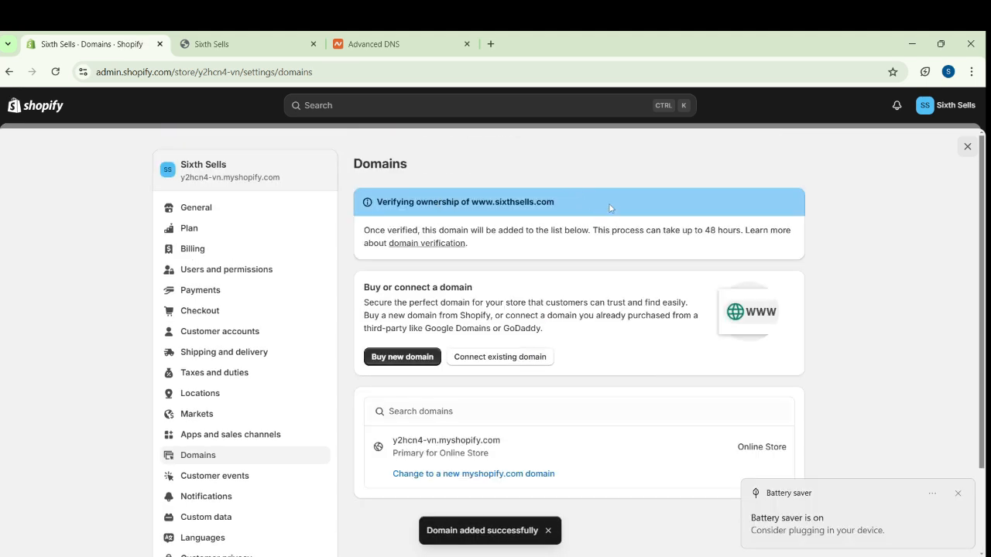
left_click_drag(609, 208, 343, 207)
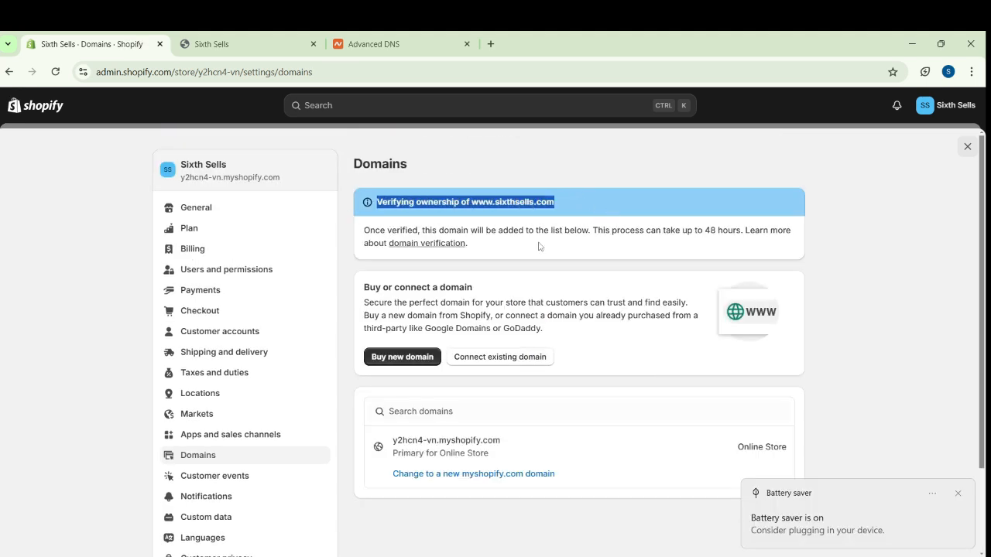
left_click_drag(740, 230, 534, 230)
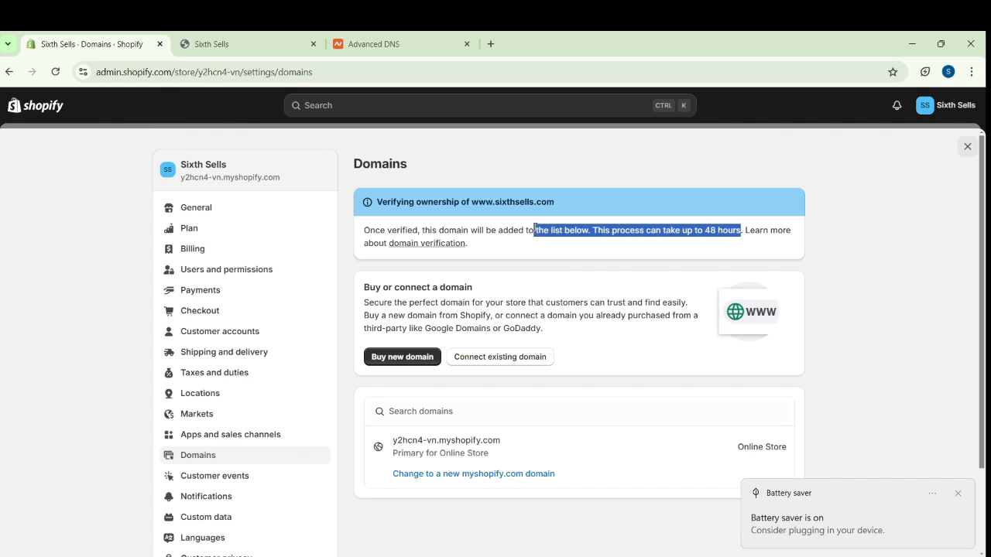
left_click(569, 254)
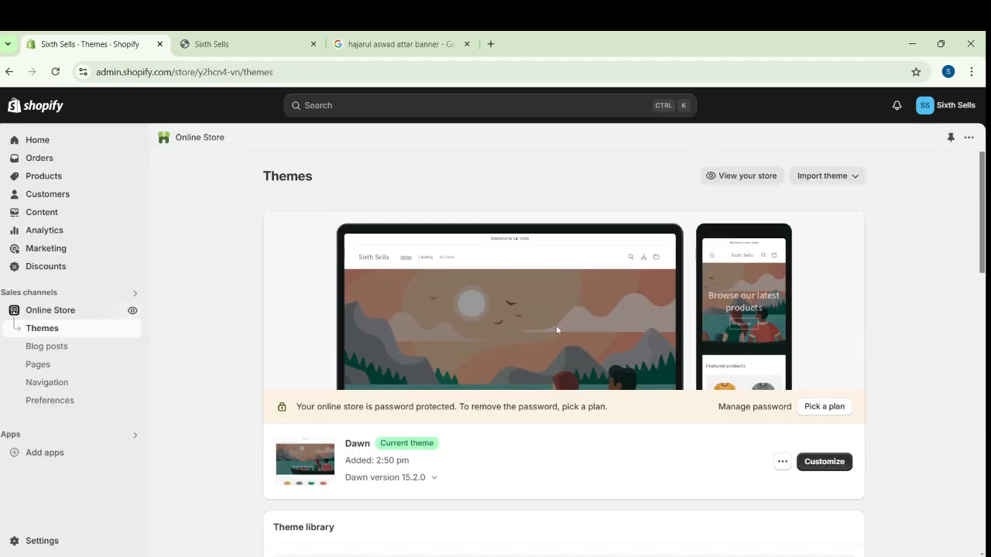
Upload the theme file 10K_Theme[1].zip to the theme library and publish it as the store's current theme
scroll(929, 324, "down", 2)
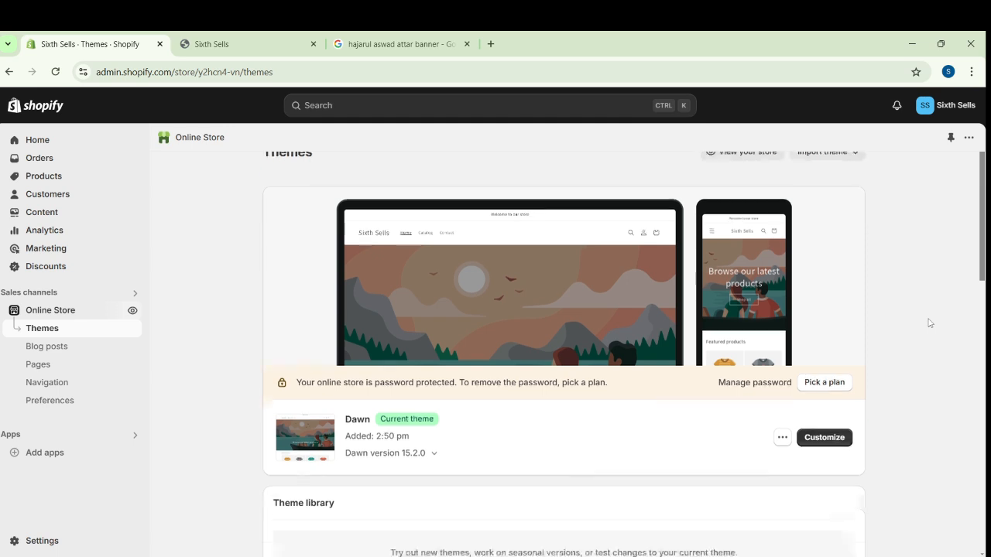
scroll(929, 324, "up", 2)
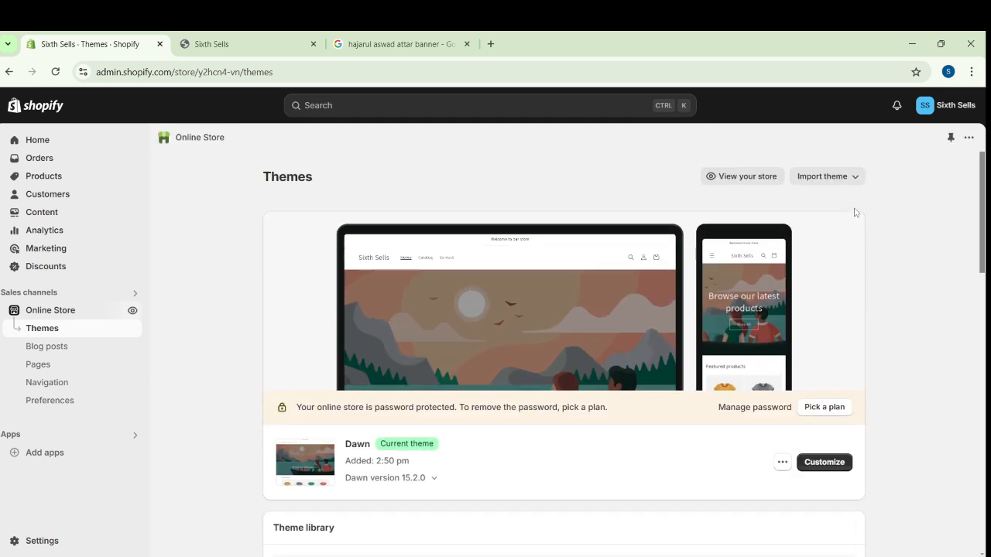
left_click(845, 177)
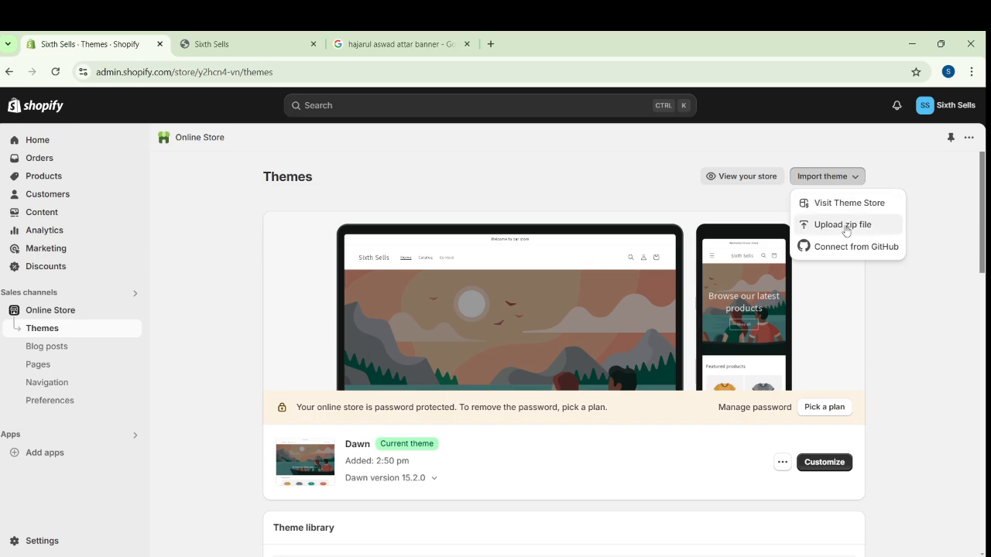
left_click(846, 232)
double_click(317, 228)
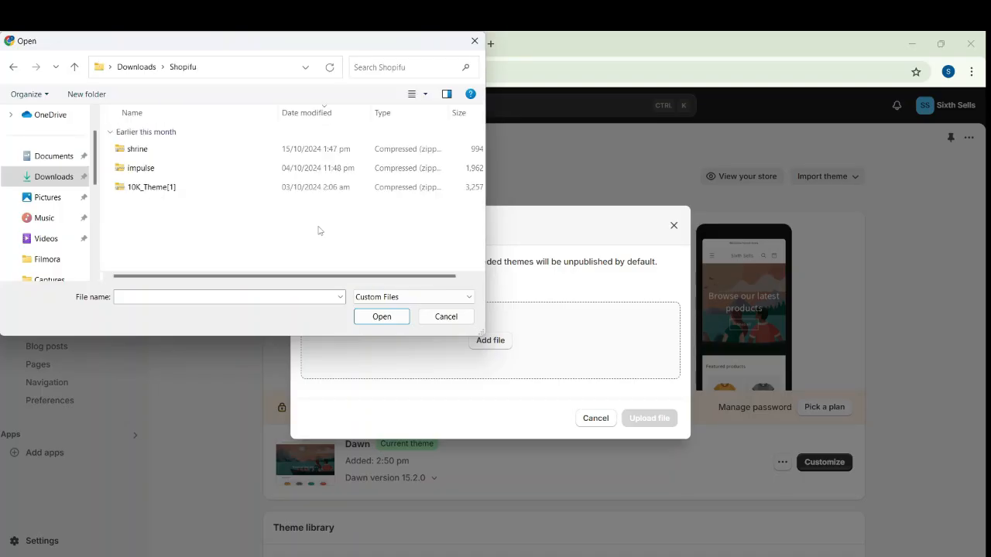
left_click(167, 190)
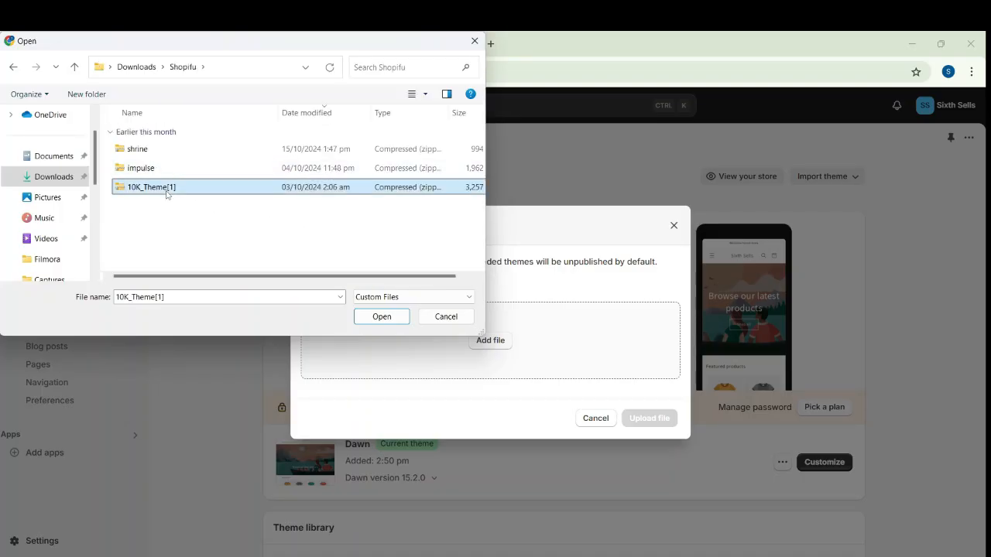
left_click(387, 317)
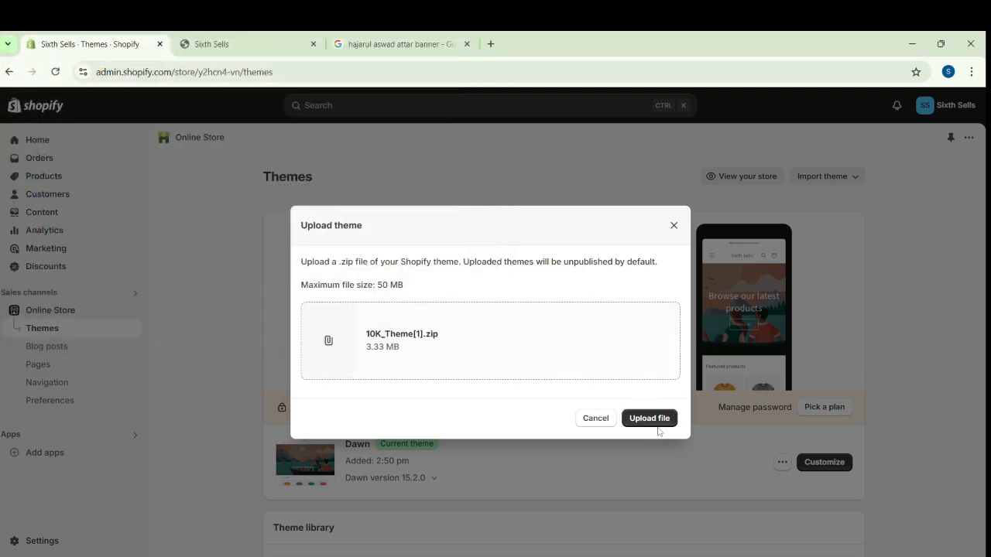
left_click(650, 420)
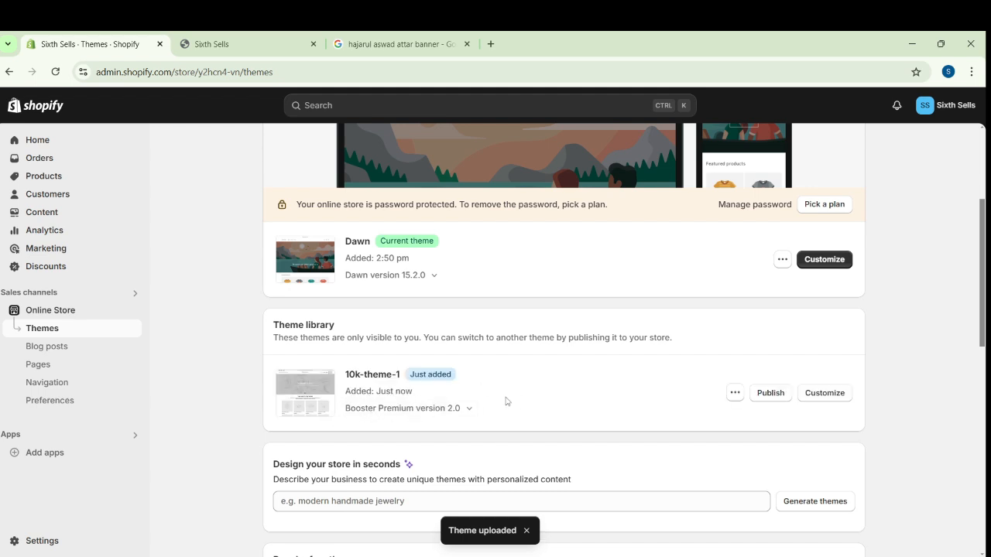
left_click(778, 397)
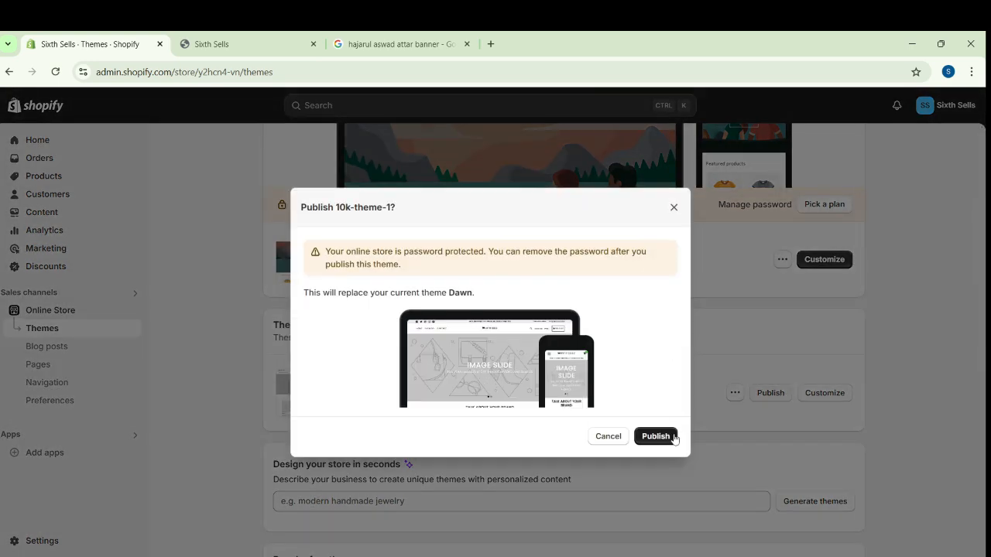
left_click(656, 436)
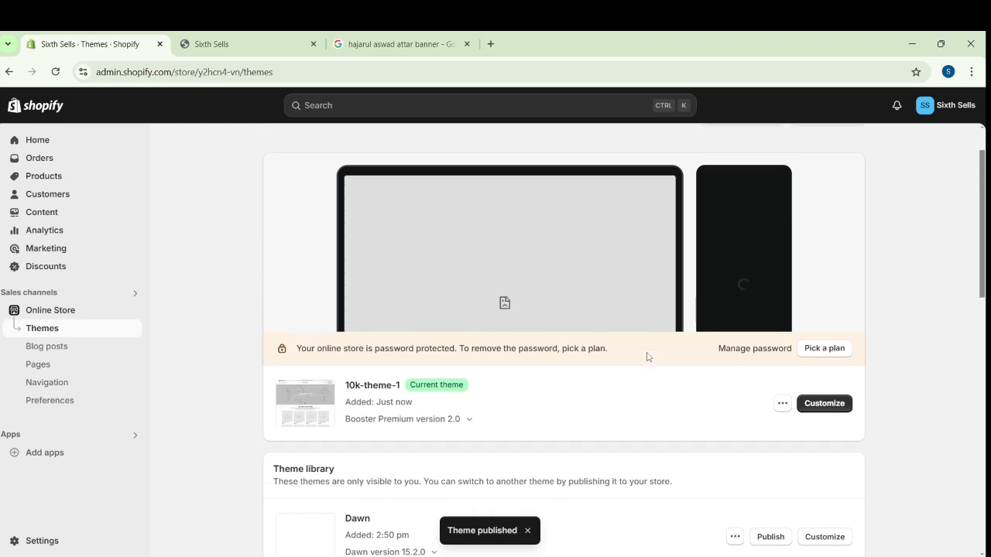
Preview the published 10k-theme-1 storefront, look through its home page sections and return to the theme list
left_click(782, 404)
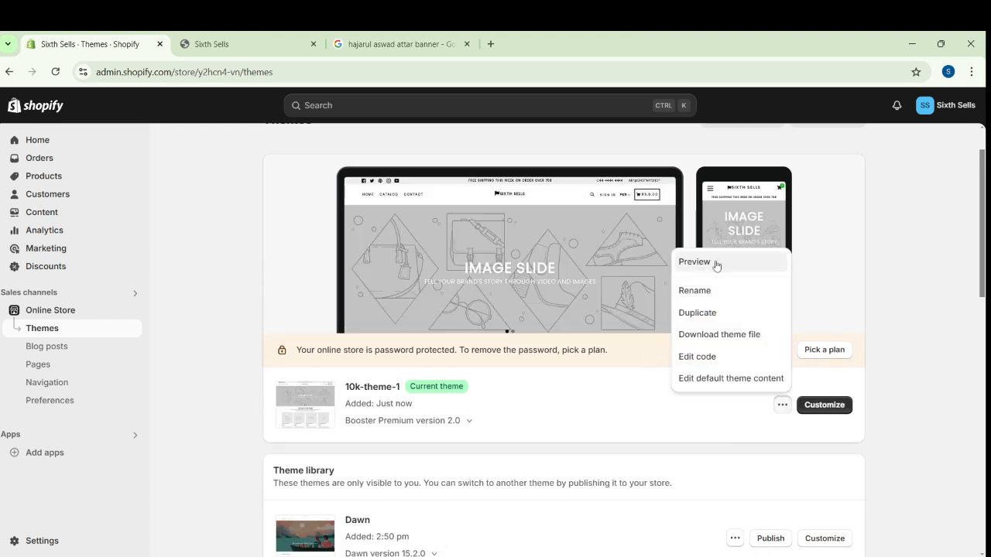
left_click(718, 262)
scroll(412, 286, "down", 10)
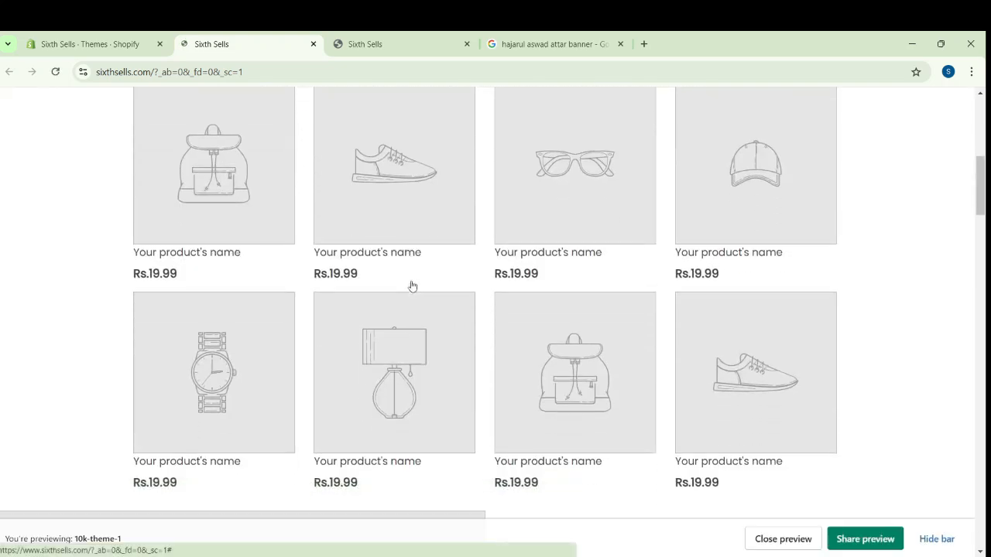
scroll(412, 285, "down", 10)
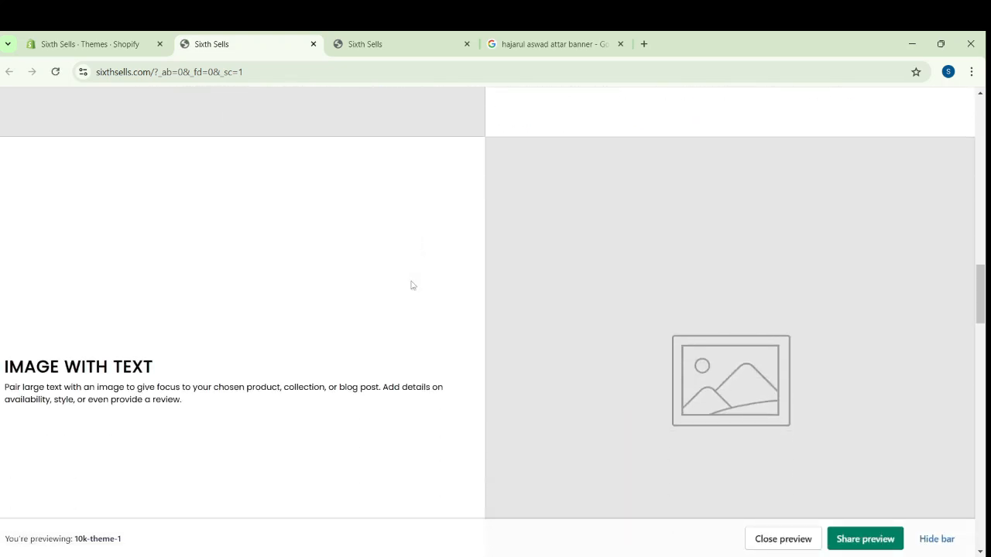
scroll(412, 286, "down", 10)
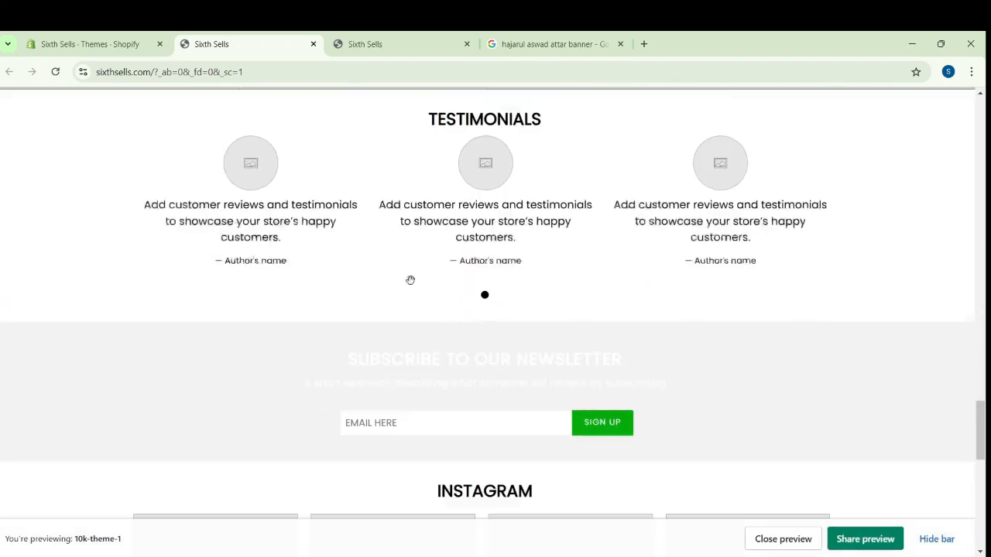
key("ctrl+Page_Up")
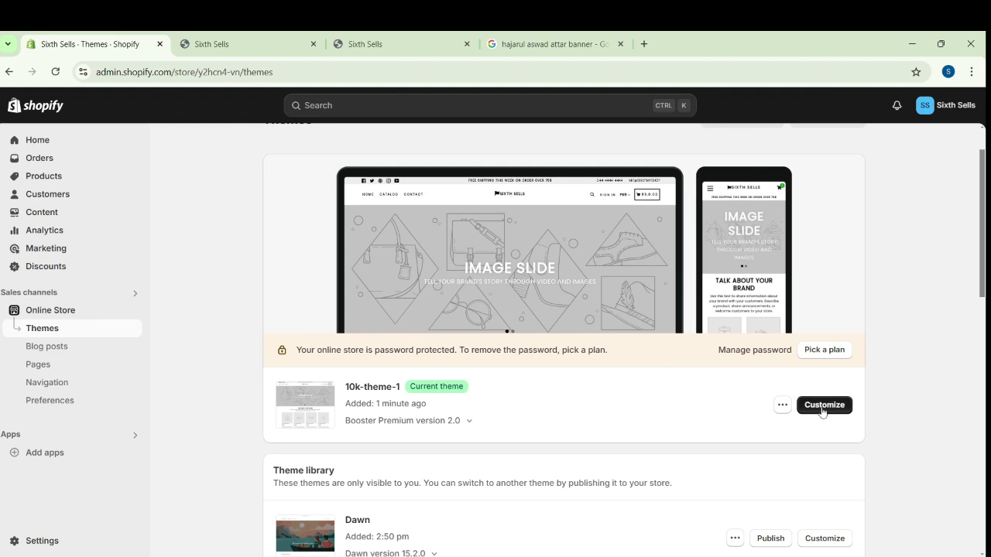
Open 10k-theme-1 for customizing and replace the phone number in the header strip settings with the store's phone number
left_click(824, 405)
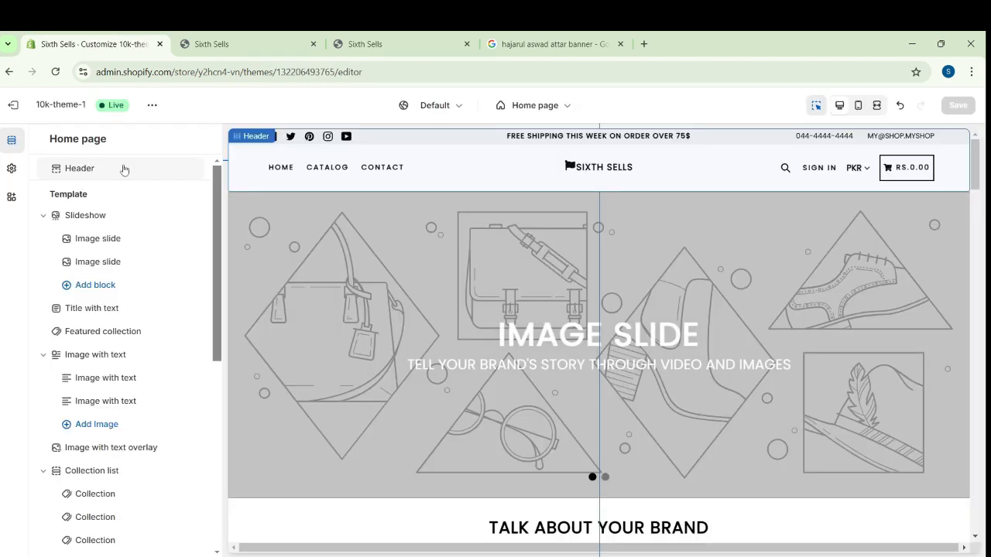
left_click(124, 166)
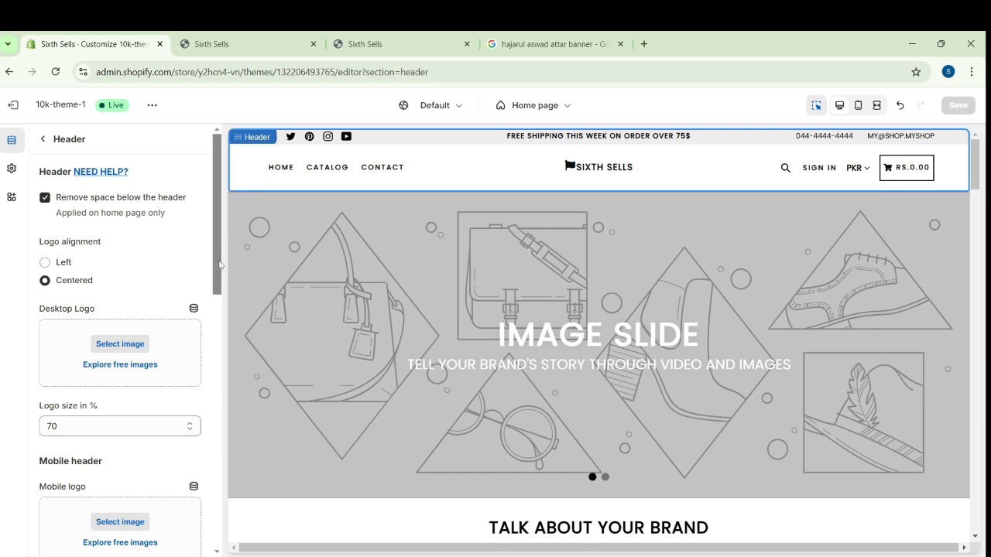
left_click_drag(220, 264, 230, 507)
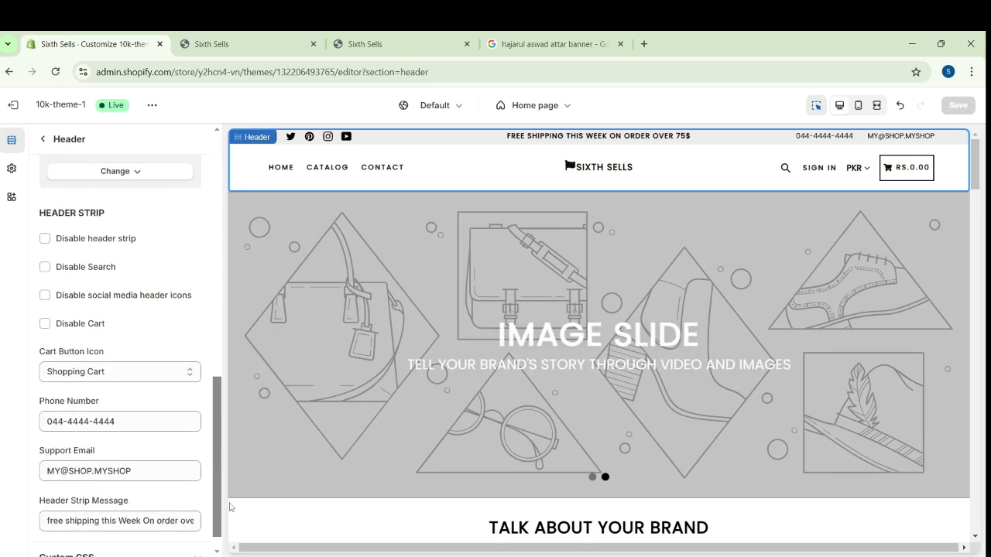
left_click(126, 424)
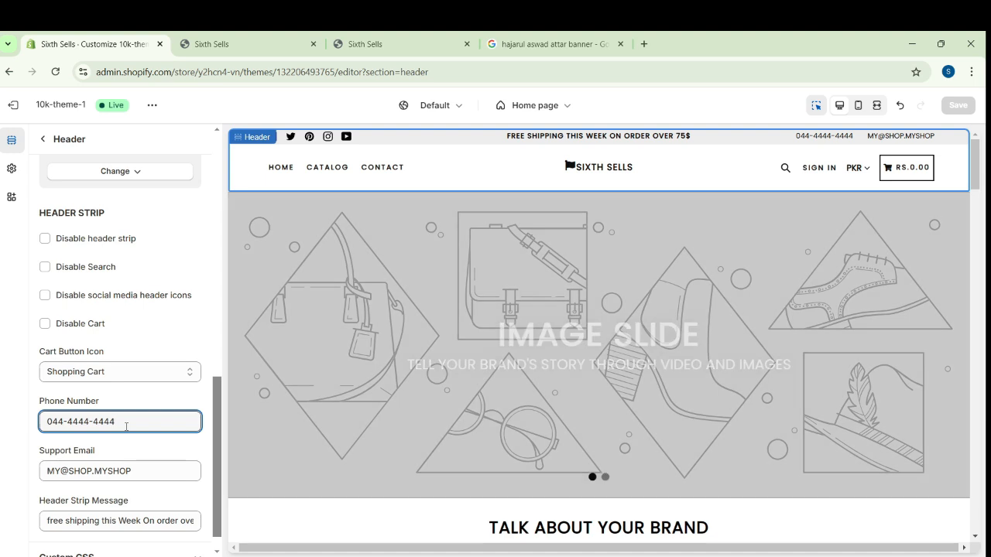
key("BackSpace")
key("BackSpace")
key("BackSpace")
key("BackSpace")
key("BackSpace")
key("BackSpace")
key("BackSpace")
key("BackSpace")
key("BackSpace")
key("BackSpace")
key("BackSpace")
key("BackSpace")
key("BackSpace")
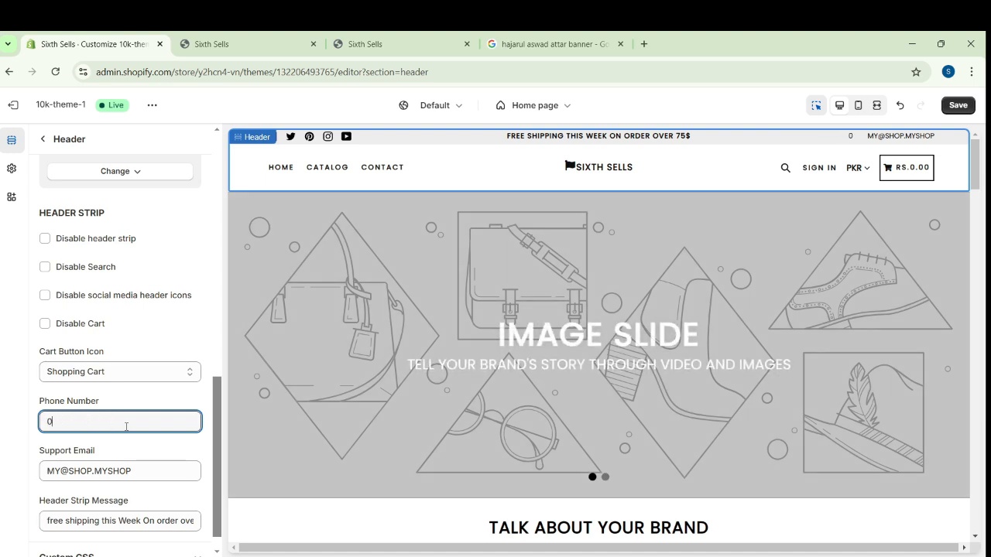
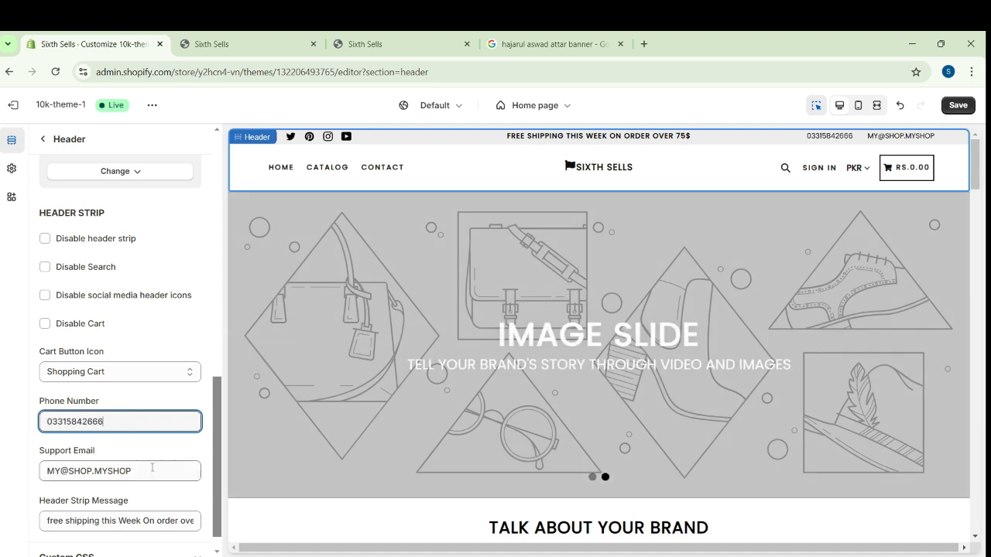
Replace the placeholder support email in the header strip settings with the store's e-mail address
left_click(152, 467)
key("BackSpace")
key("BackSpace")
key("BackSpace")
key("BackSpace")
key("BackSpace")
key("BackSpace")
key("BackSpace")
key("BackSpace")
key("BackSpace")
key("BackSpace")
key("BackSpace")
key("BackSpace")
key("BackSpace")
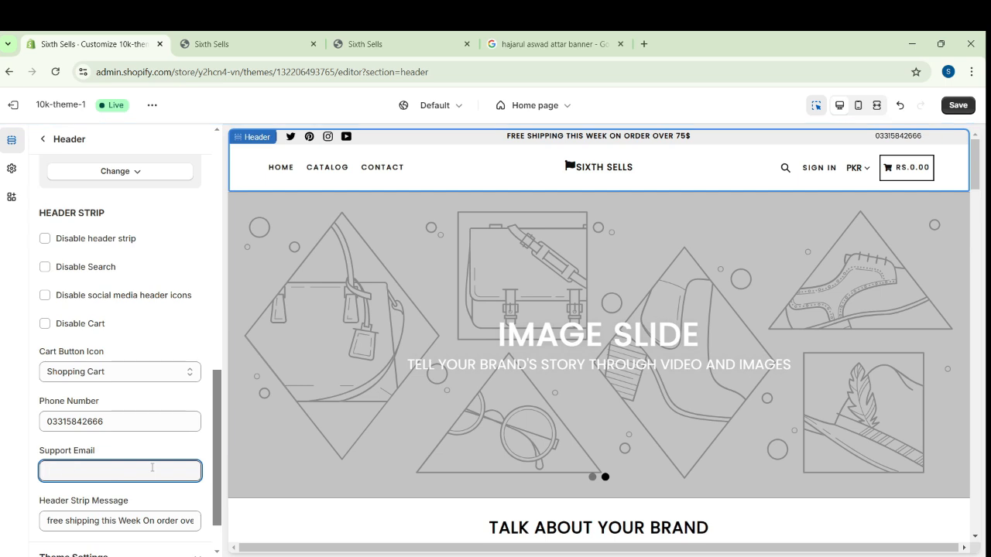
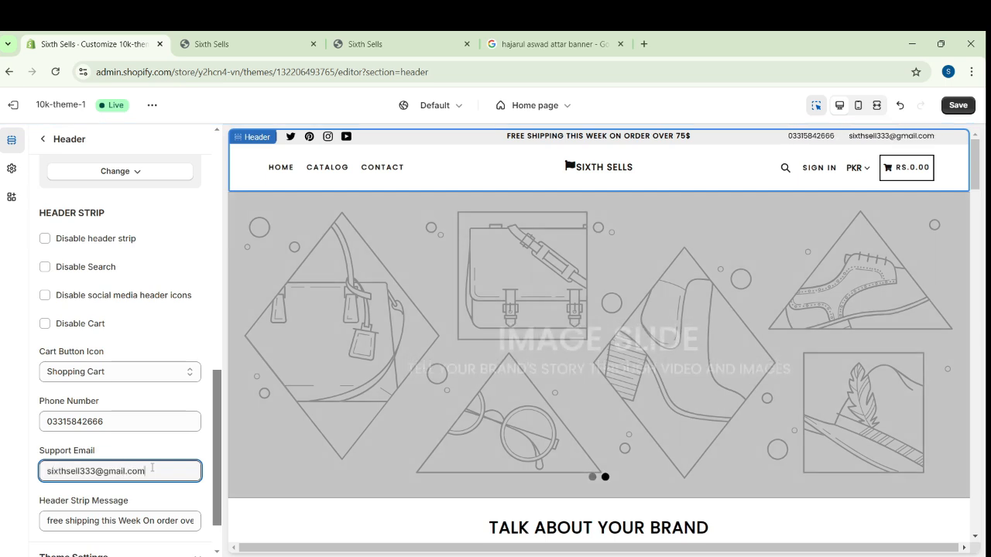
Change the header strip message to "Free Delivery On All Orders"
scroll(152, 467, "down", 1)
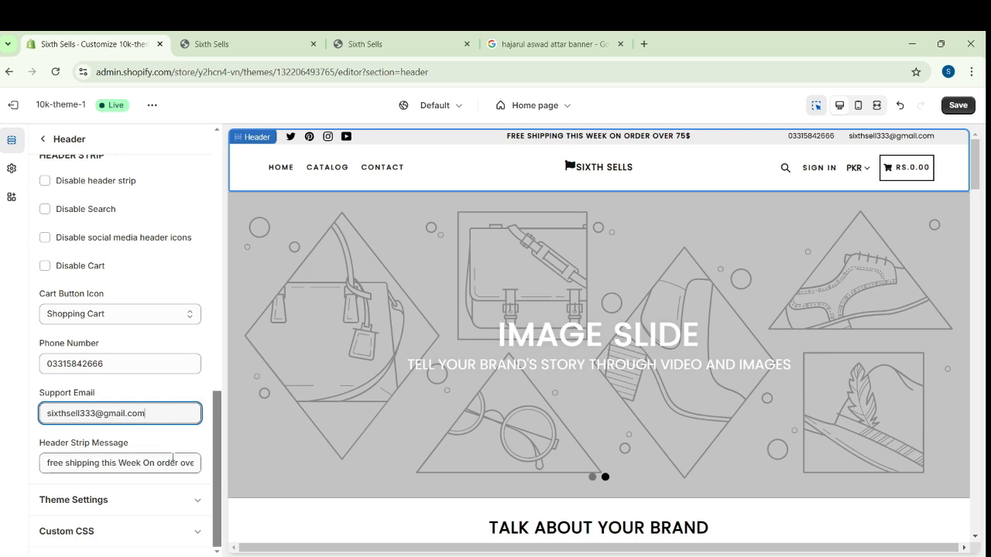
left_click(178, 465)
key("Right")
key("Right")
key("Right")
key("Right")
key("Right")
key("Right")
key("Right")
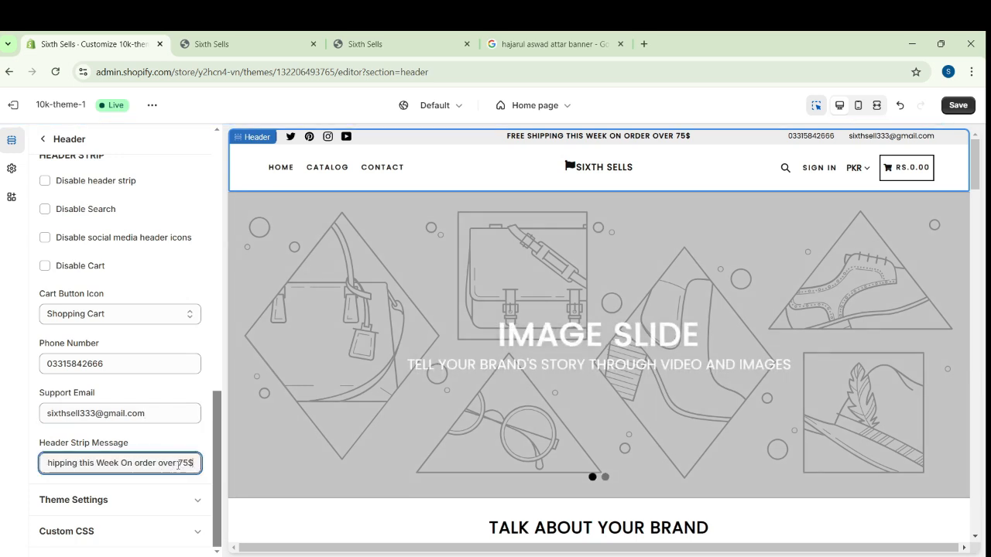
key("BackSpace")
key("BackSpace")
key("BackSpace")
key("BackSpace")
key("BackSpace")
key("BackSpace")
key("BackSpace")
key("BackSpace")
key("BackSpace")
key("BackSpace")
key("BackSpace")
key("BackSpace")
key("BackSpace")
key("BackSpace")
key("BackSpace")
key("BackSpace")
key("BackSpace")
key("BackSpace")
key("BackSpace")
key("BackSpace")
key("BackSpace")
key("BackSpace")
key("BackSpace")
key("BackSpace")
key("BackSpace")
key("BackSpace")
key("BackSpace")
key("BackSpace")
key("BackSpace")
key("BackSpace")
key("BackSpace")
key("BackSpace")
key("BackSpace")
key("BackSpace")
key("BackSpace")
key("BackSpace")
key("BackSpace")
key("BackSpace")
key("BackSpace")
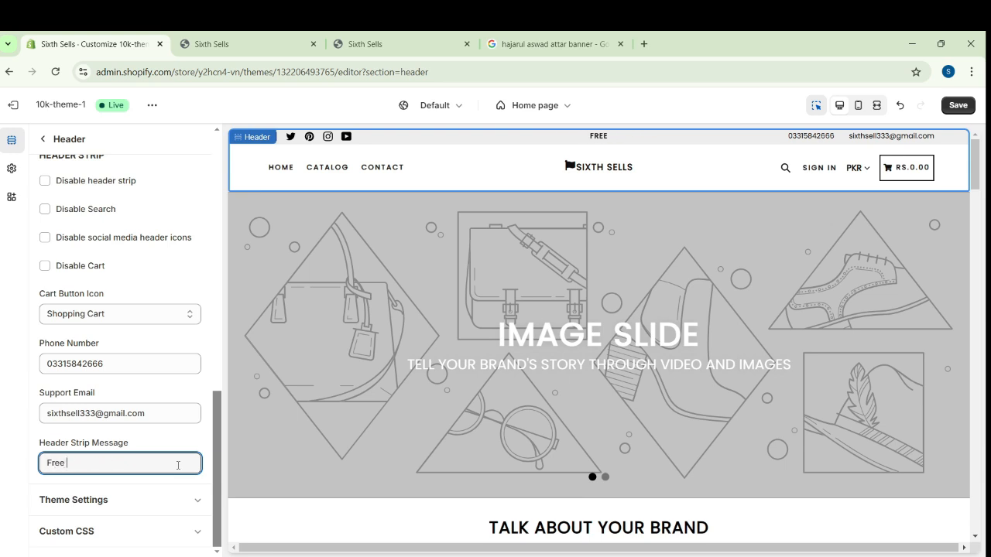
type("Free Delivery On All Orders")
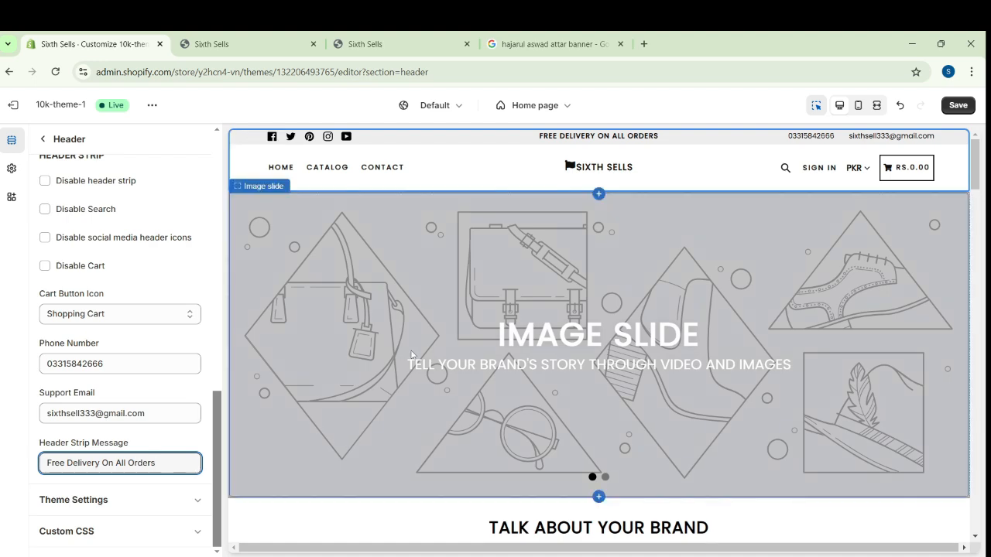
Upload the S-removebg-preview image as the header's desktop logo and dismiss the discount pop-up in the preview
scroll(116, 248, "up", 10)
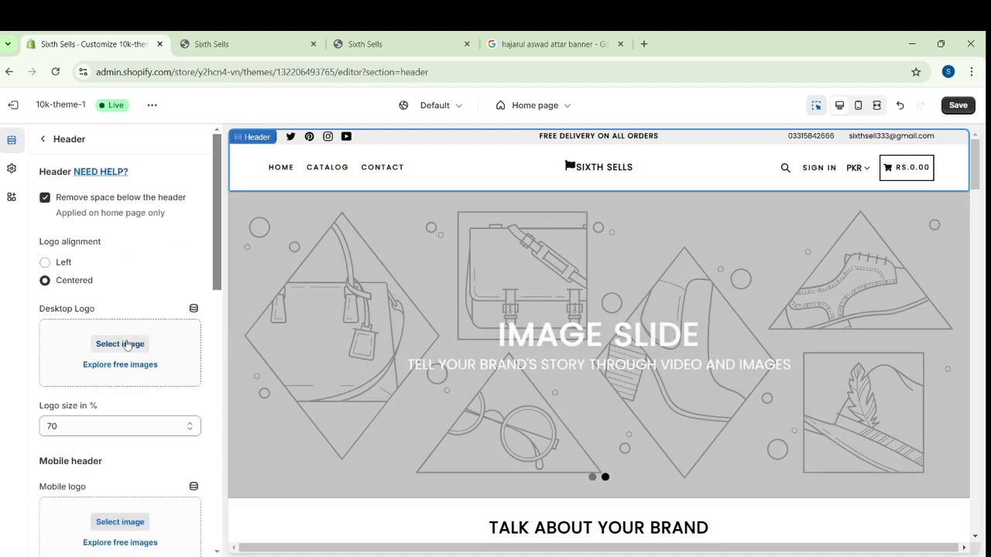
left_click(128, 344)
left_click_drag(483, 221, 483, 219)
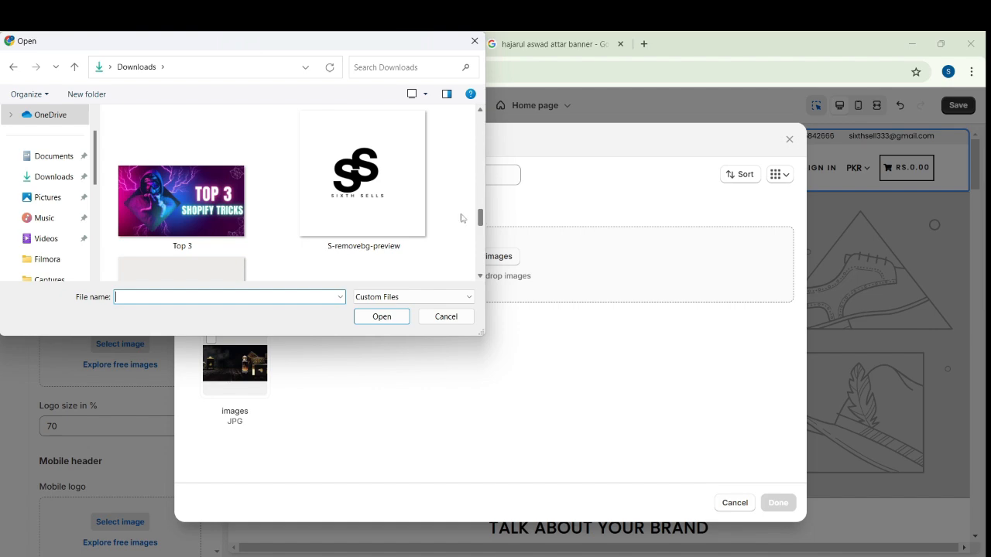
left_click(391, 194)
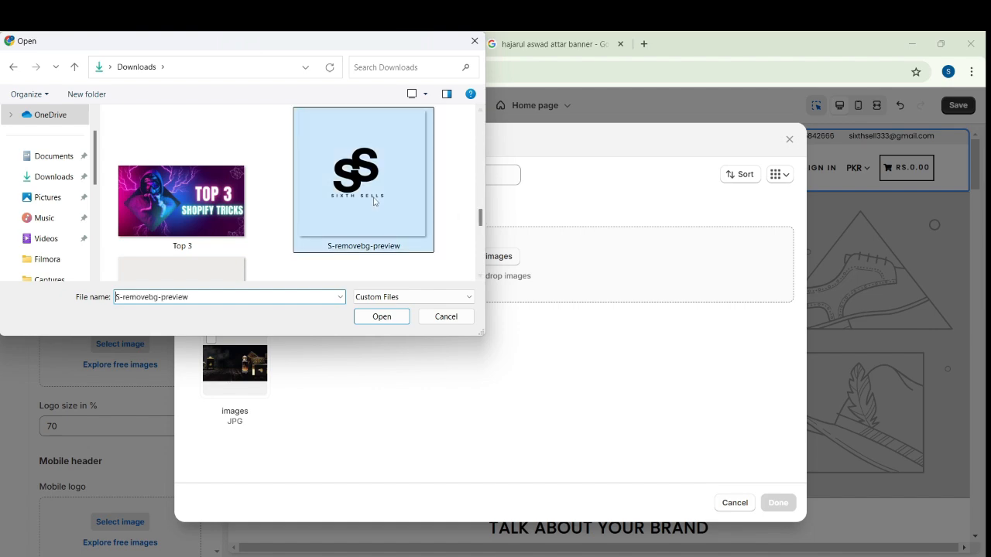
left_click(382, 317)
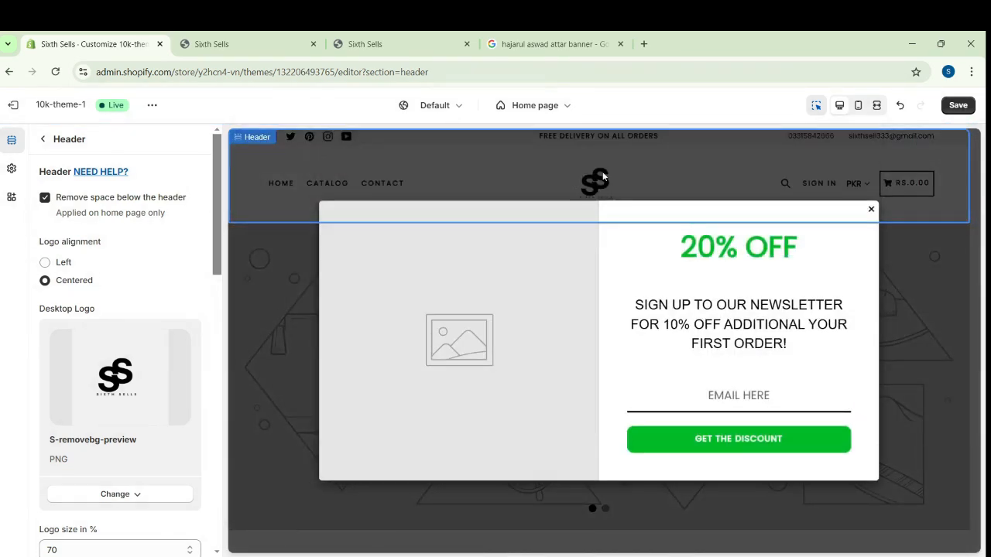
left_click(870, 209)
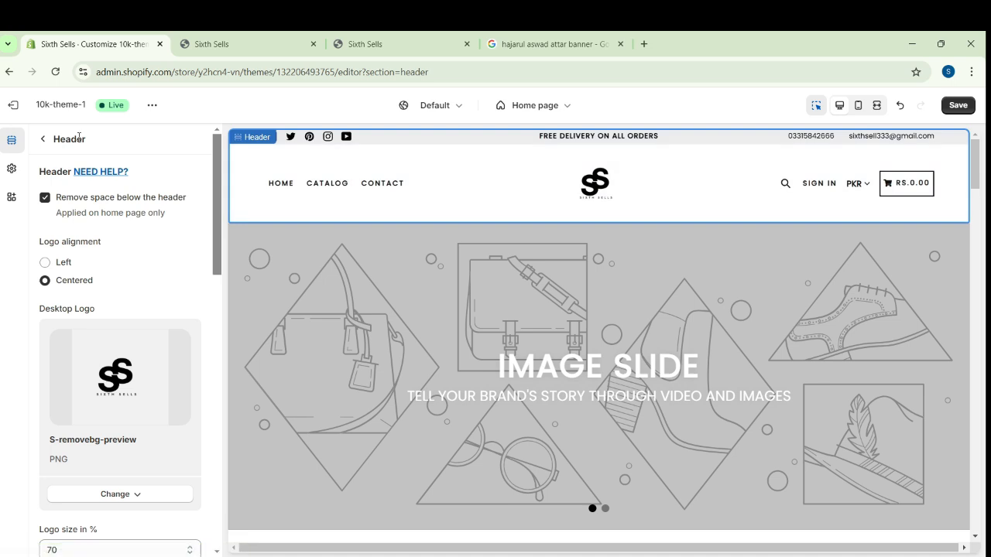
Examine the social media options in the theme settings, including the sharing options and social account links
left_click(12, 168)
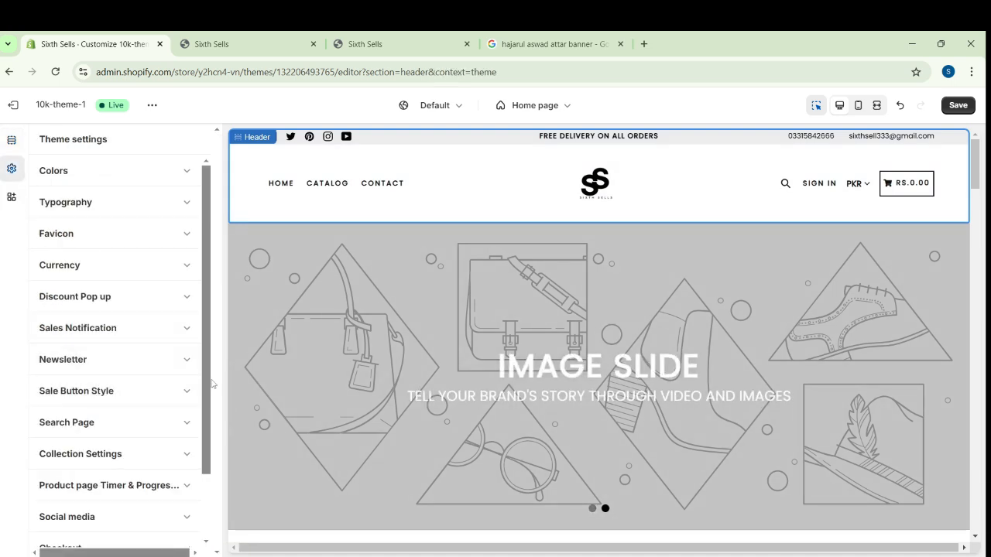
left_click(174, 512)
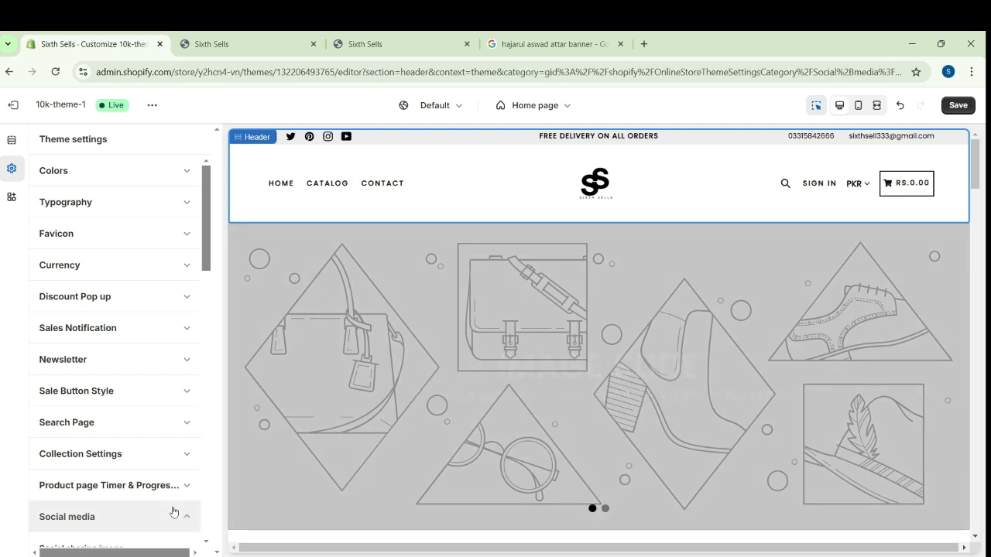
scroll(209, 329, "down", 3)
scroll(209, 329, "down", 5)
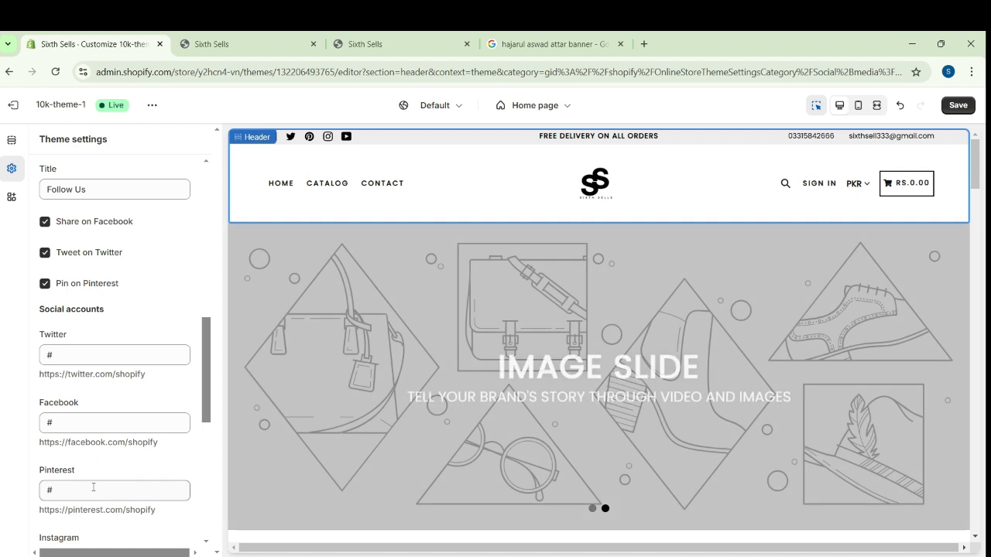
left_click_drag(207, 405, 208, 508)
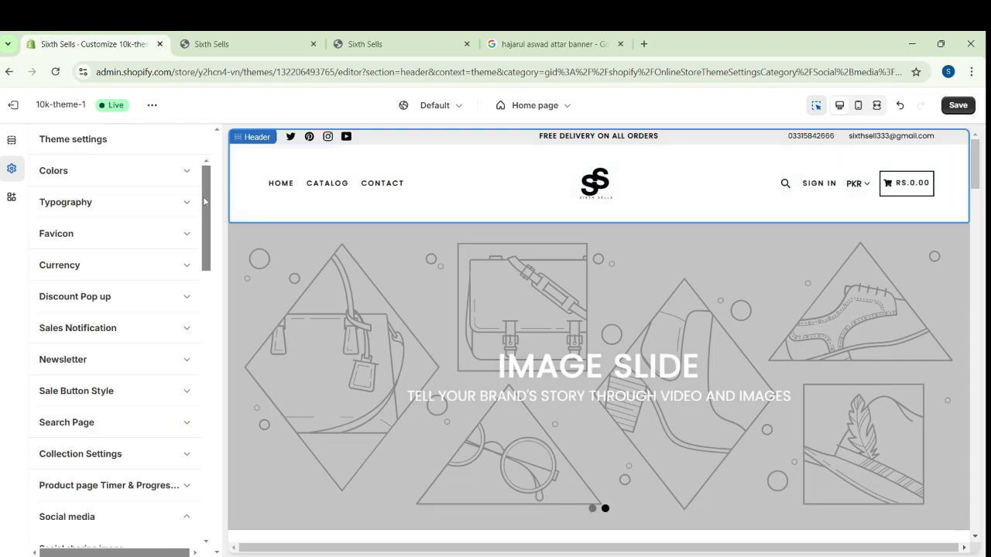
Set the existing S-removebg-preview image as the theme's favicon and save the theme changes
left_click_drag(206, 212, 223, 169)
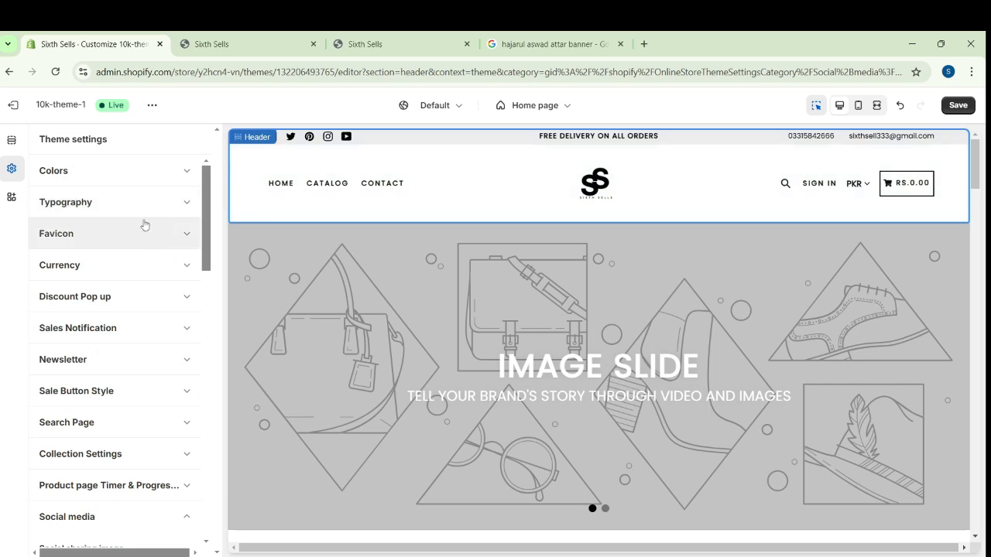
left_click(145, 244)
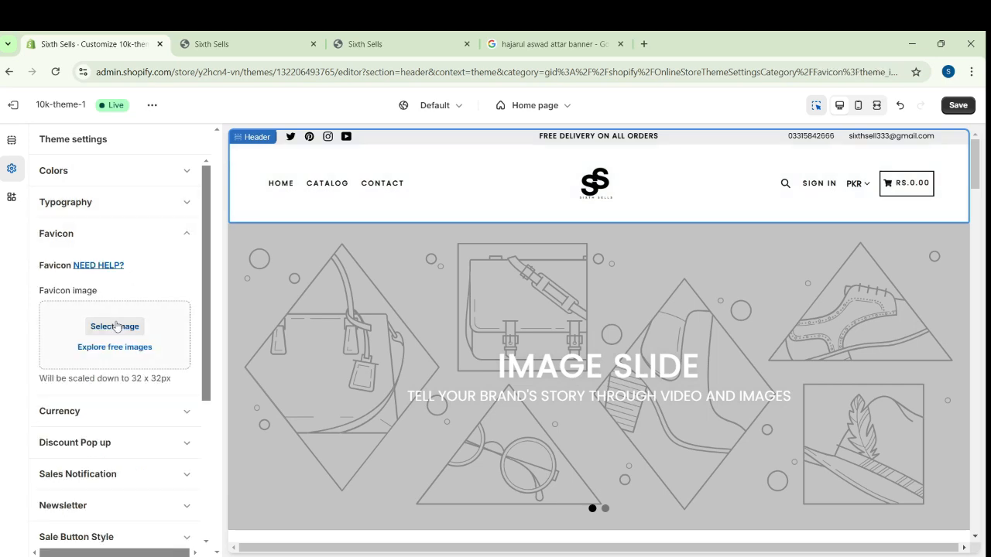
left_click(116, 326)
left_click(218, 336)
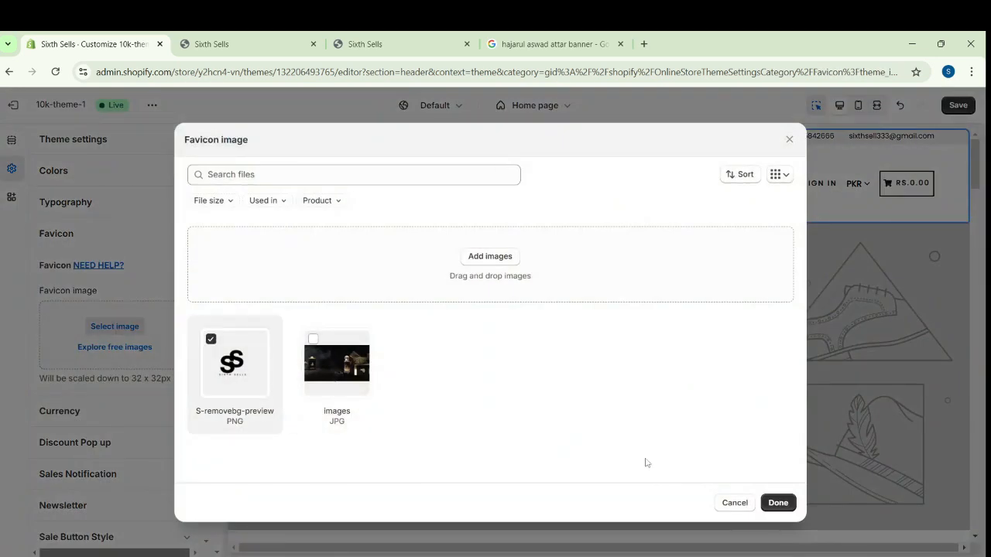
left_click(778, 503)
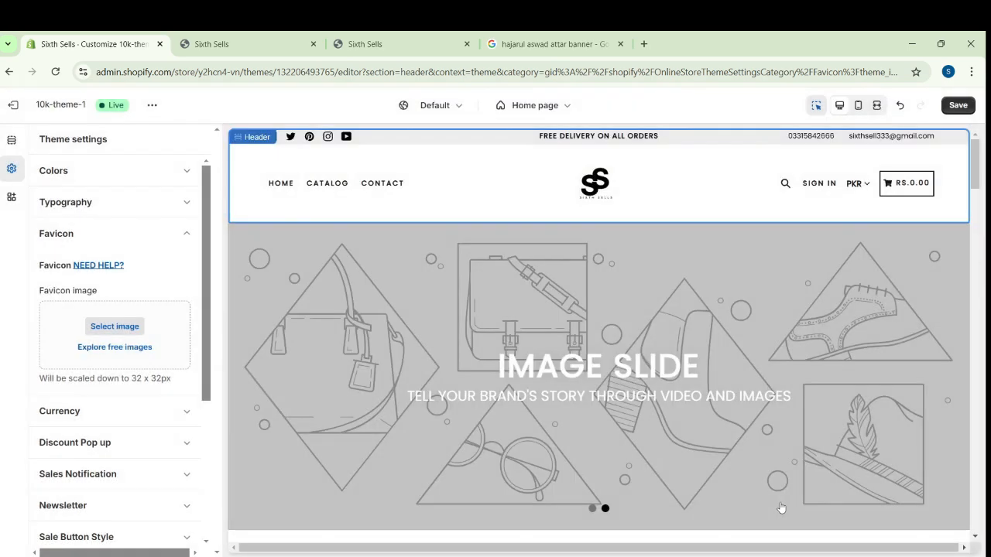
left_click(958, 105)
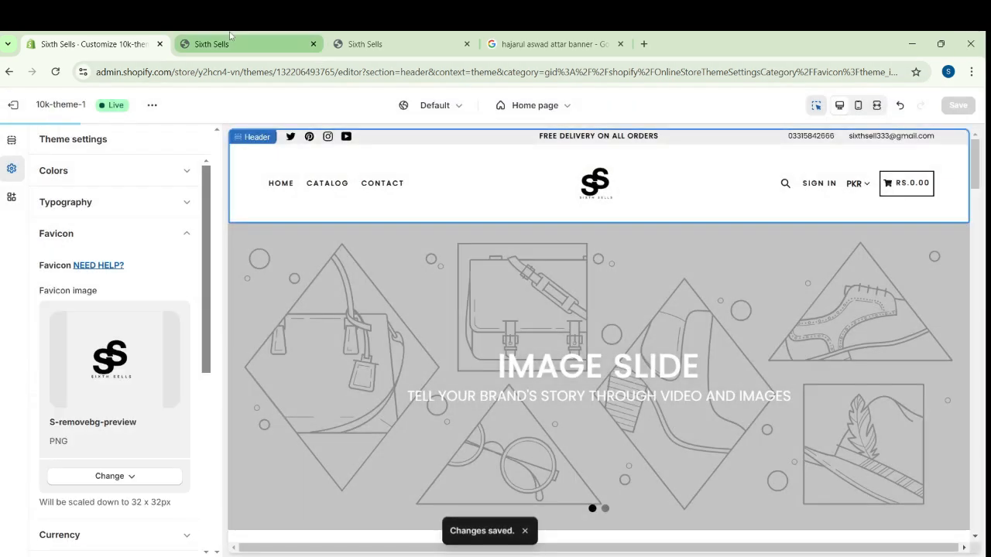
Reload the sixthsells.com storefront preview and check the updated header, logo and favicon
left_click(198, 44)
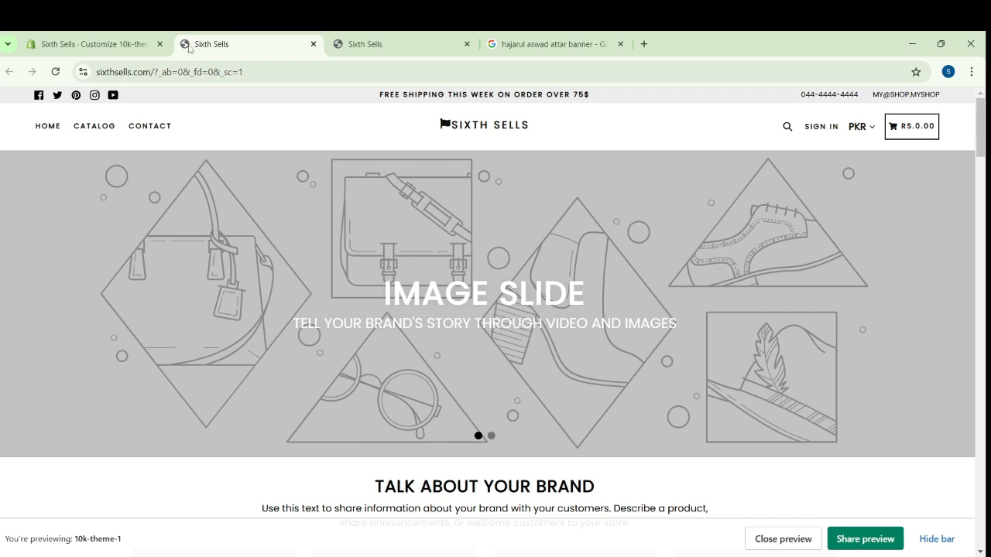
left_click(55, 71)
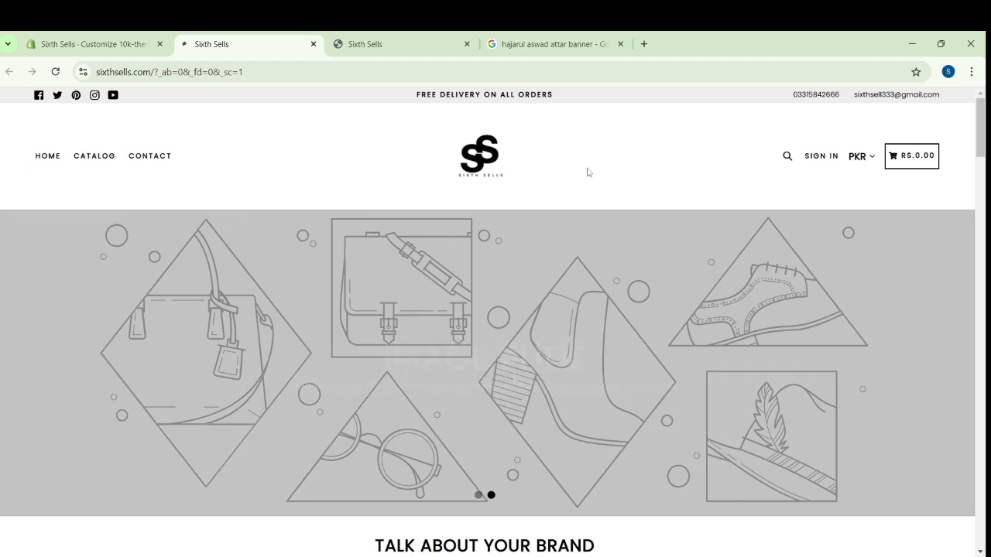
mouse_move(984, 126)
left_mouse_down()
mouse_move(982, 192)
mouse_move(980, 116)
left_mouse_up()
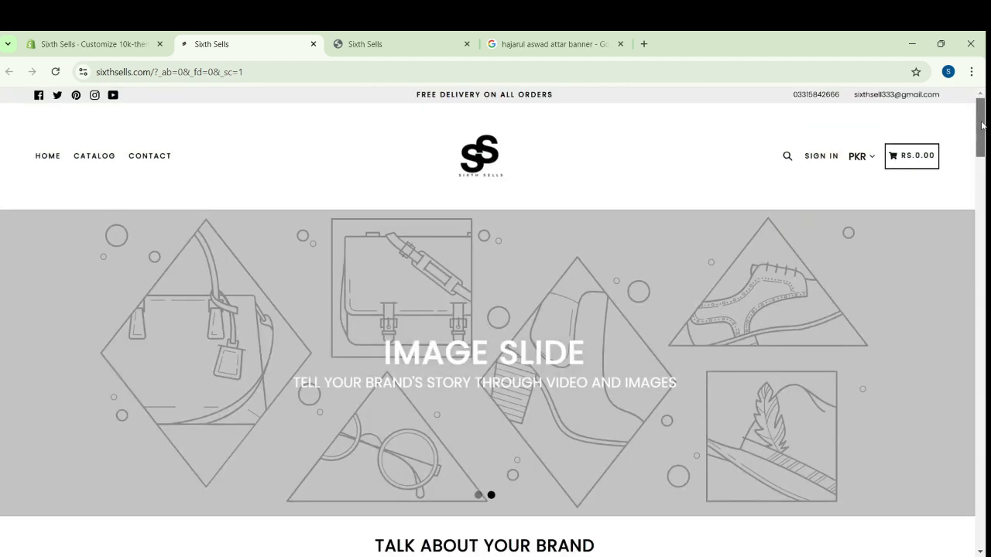
Upload the banner_1200x1200 WEBP image of attar bottles as the image of the first slide in the home page slideshow
left_click(91, 44)
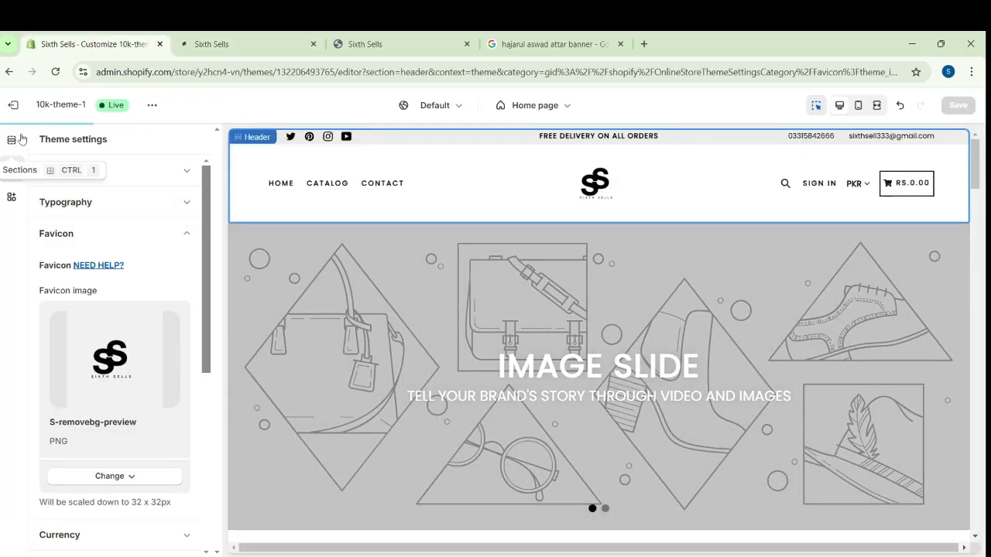
left_click(13, 142)
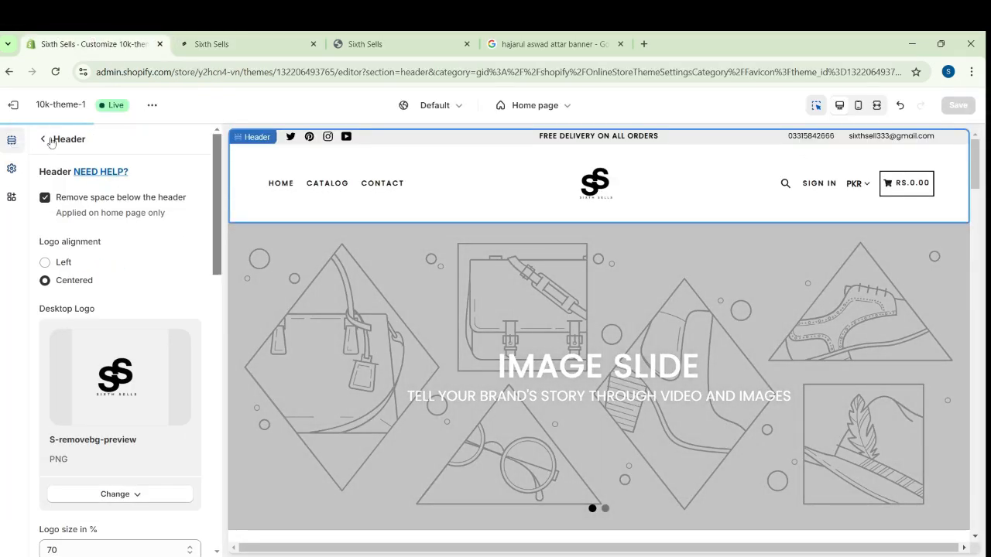
left_click(44, 139)
mouse_move(157, 255)
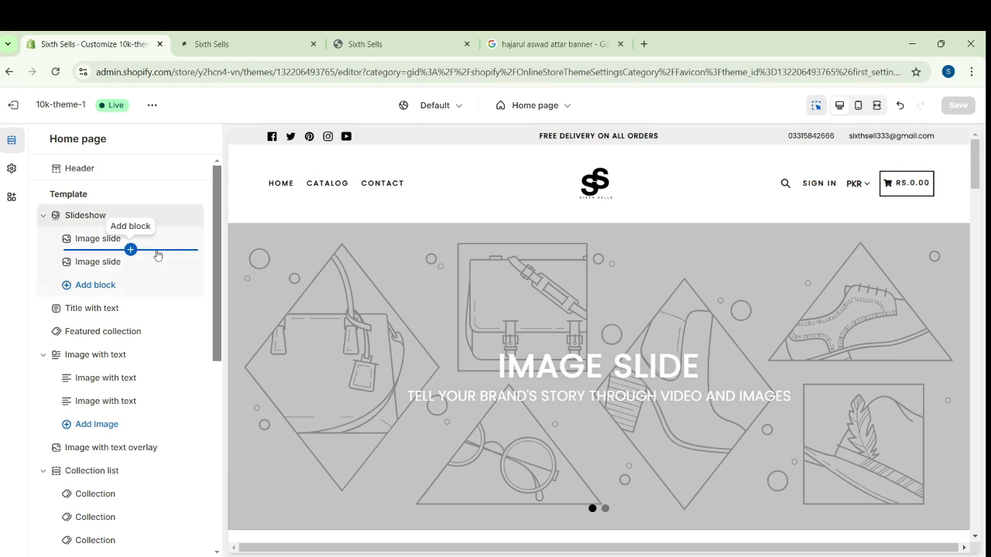
left_click(98, 238)
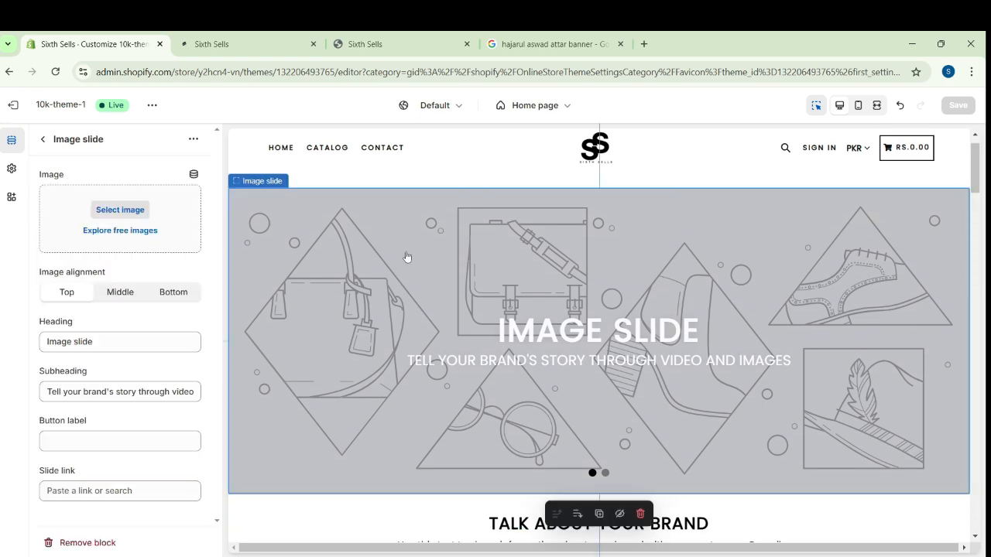
left_click(128, 216)
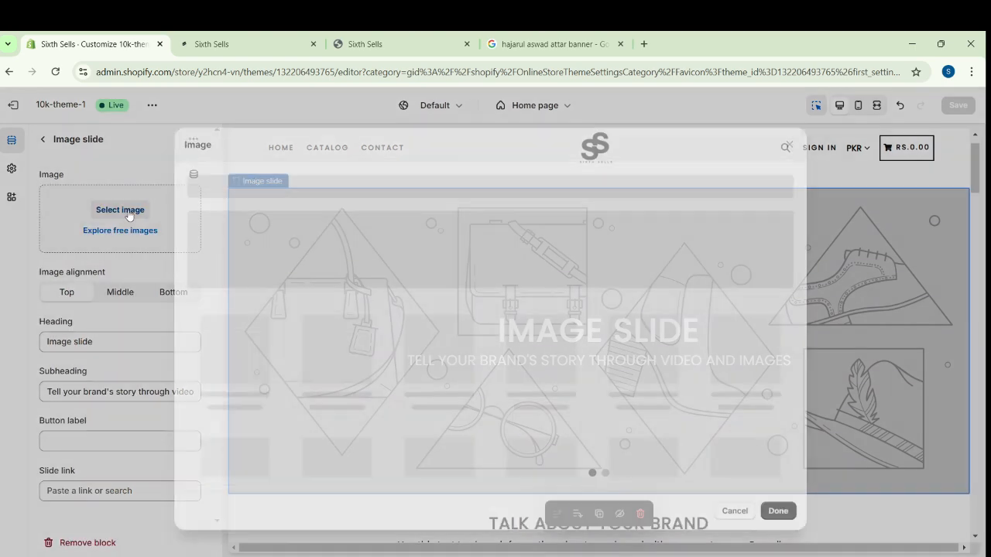
left_click(486, 258)
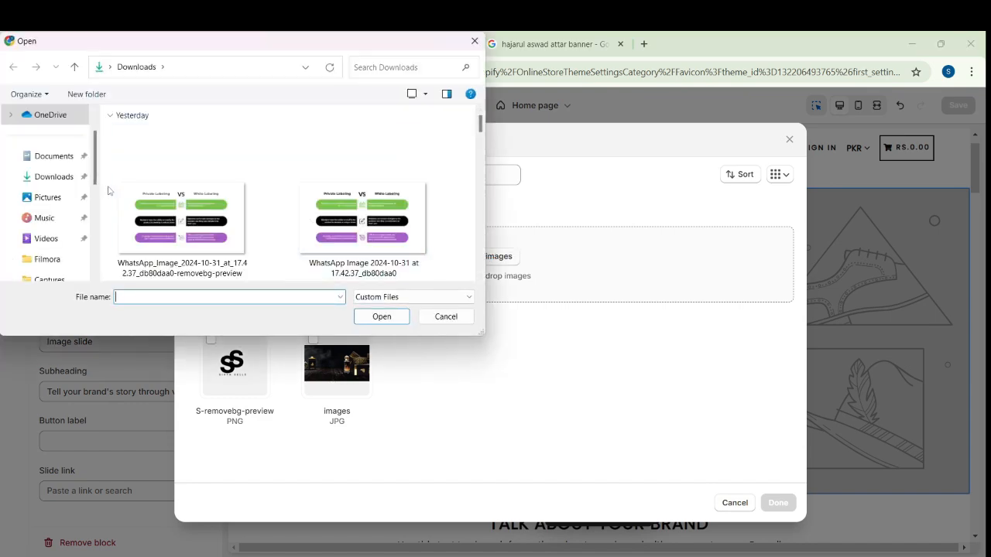
left_click(389, 232)
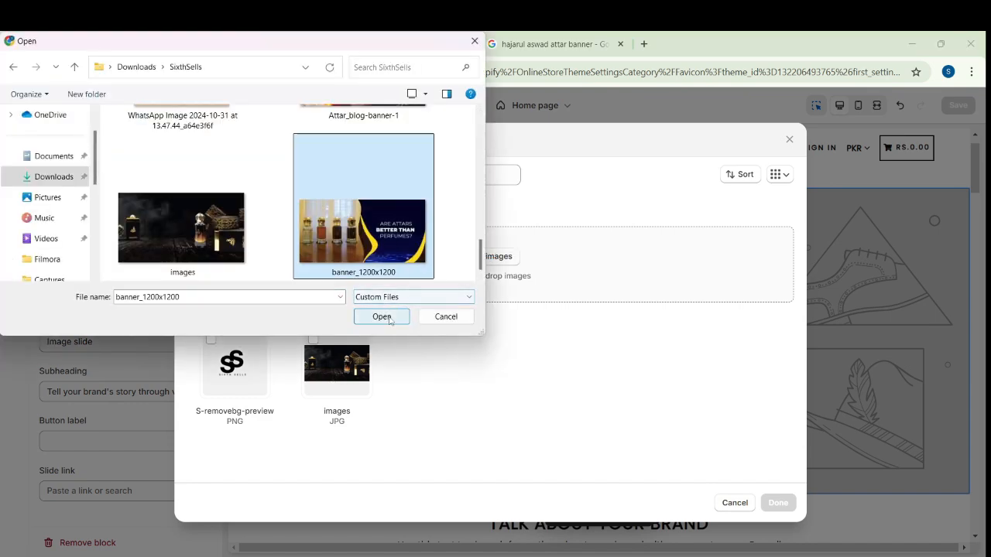
left_click(381, 317)
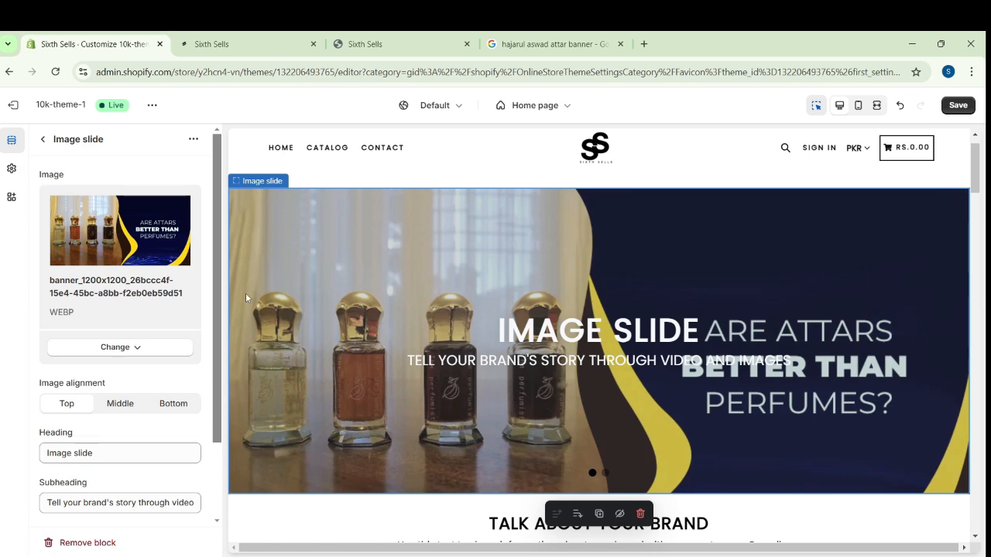
Clear the heading text of the first image slide
left_click_drag(216, 382, 216, 406)
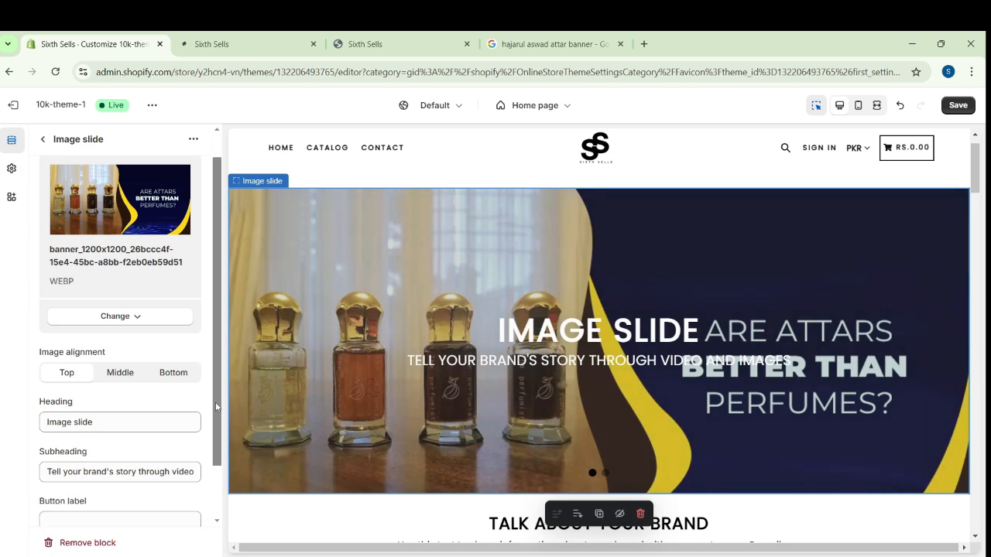
left_click(138, 423)
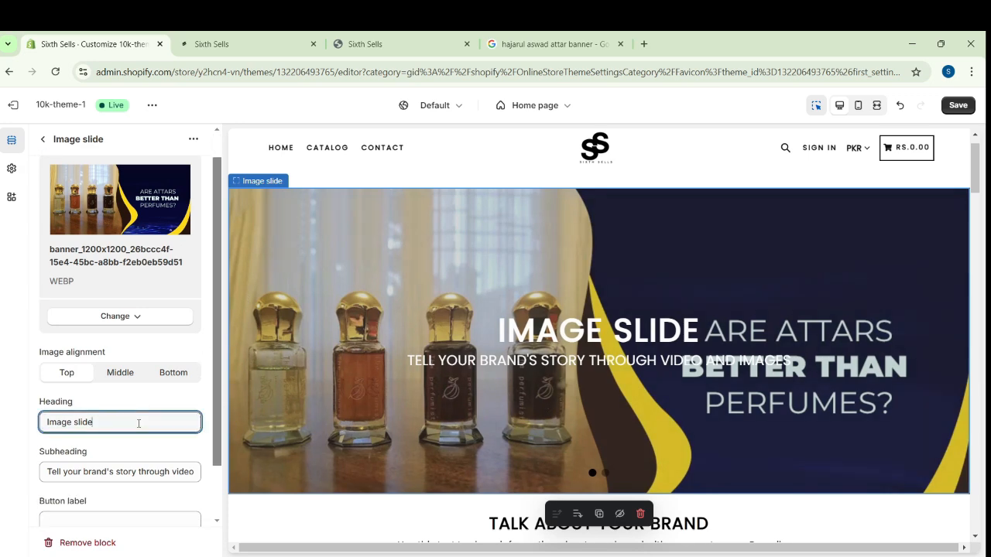
key("BackSpace")
key("BackSpace")
key("BackSpace")
key("BackSpace")
key("BackSpace")
key("BackSpace")
key("BackSpace")
key("BackSpace")
key("BackSpace")
key("BackSpace")
key("BackSpace")
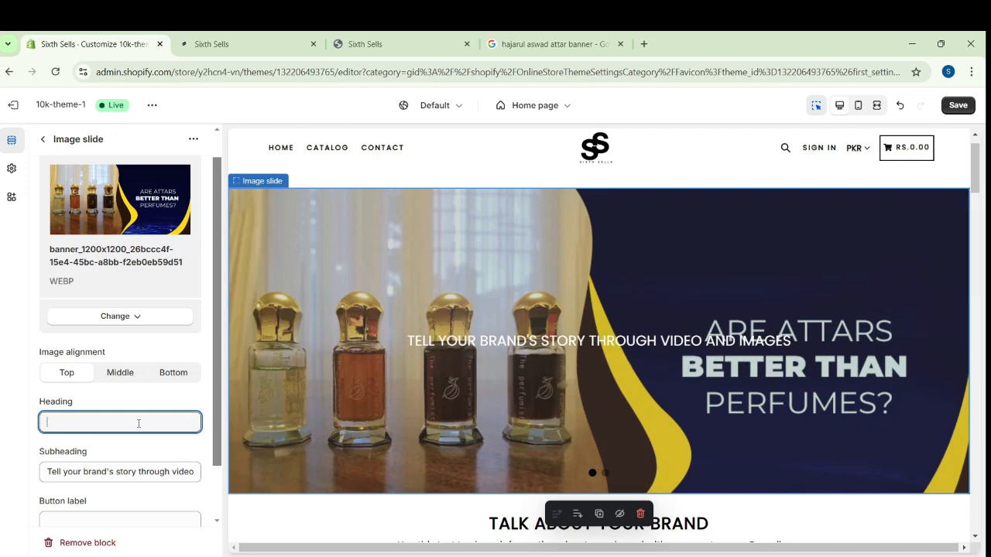
Delete the subheading text of the first image slide and save the theme changes
left_click(177, 475)
key("BackSpace")
key("BackSpace")
key("BackSpace")
key("BackSpace")
key("BackSpace")
key("BackSpace")
key("BackSpace")
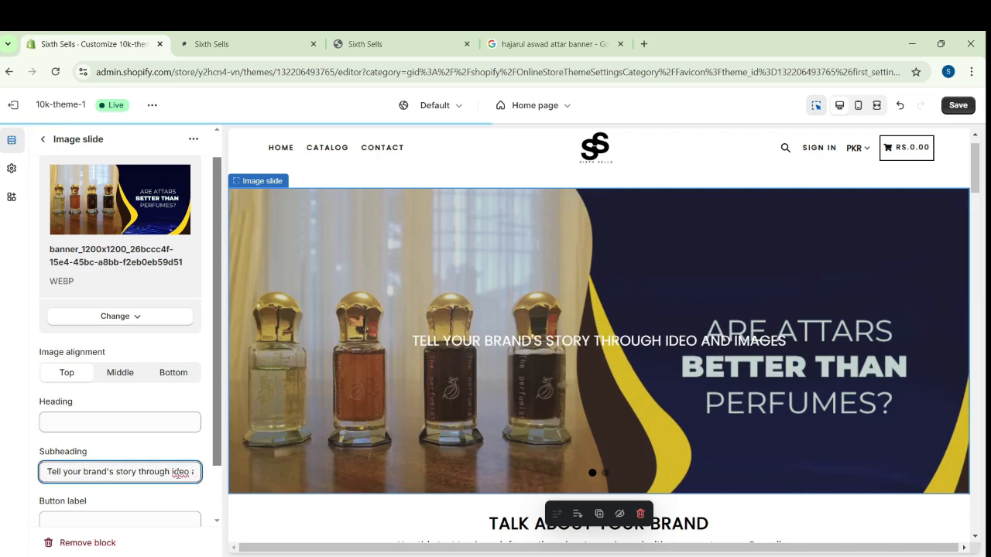
key("BackSpace")
key("BackSpace")
key("BackSpace")
key("BackSpace")
key("BackSpace")
key("BackSpace")
key("BackSpace")
key("BackSpace")
key("BackSpace")
key("BackSpace")
key("BackSpace")
key("BackSpace")
key("BackSpace")
key("BackSpace")
key("BackSpace")
key("BackSpace")
key("BackSpace")
key("BackSpace")
key("BackSpace")
key("BackSpace")
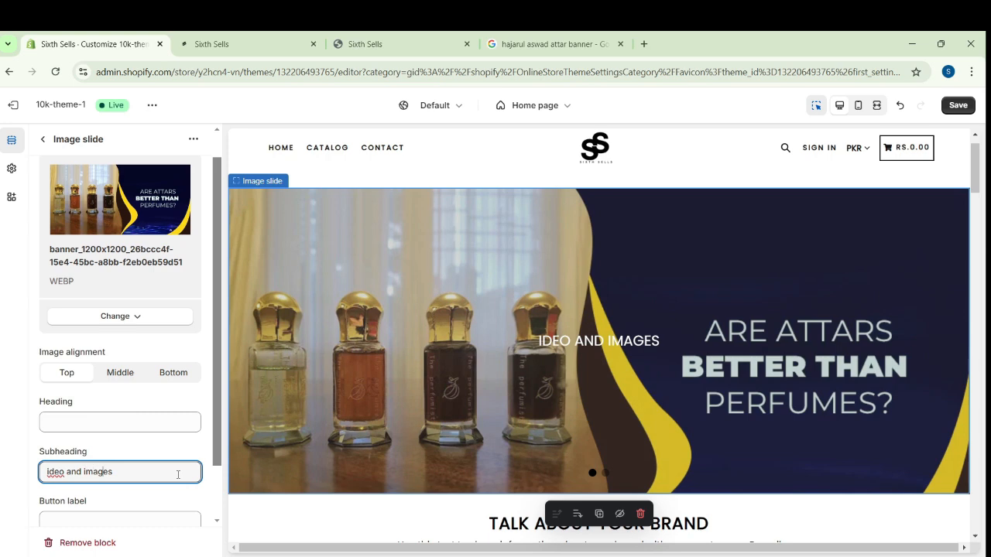
key("BackSpace")
key("BackSpace")
key("BackSpace")
key("BackSpace")
key("BackSpace")
key("BackSpace")
key("BackSpace")
key("BackSpace")
key("BackSpace")
key("BackSpace")
key("BackSpace")
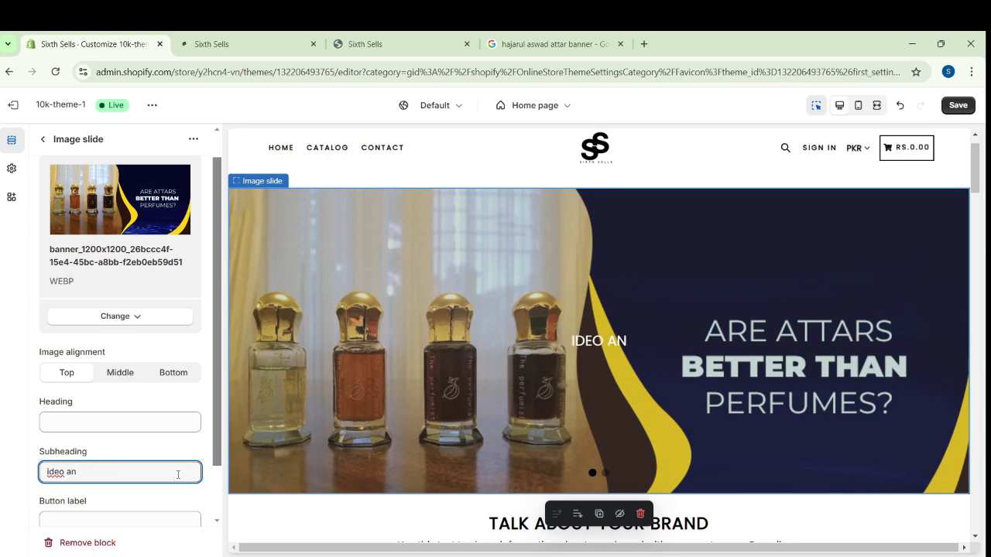
key("BackSpace")
key("BackSpace")
key("BackSpace")
key("BackSpace")
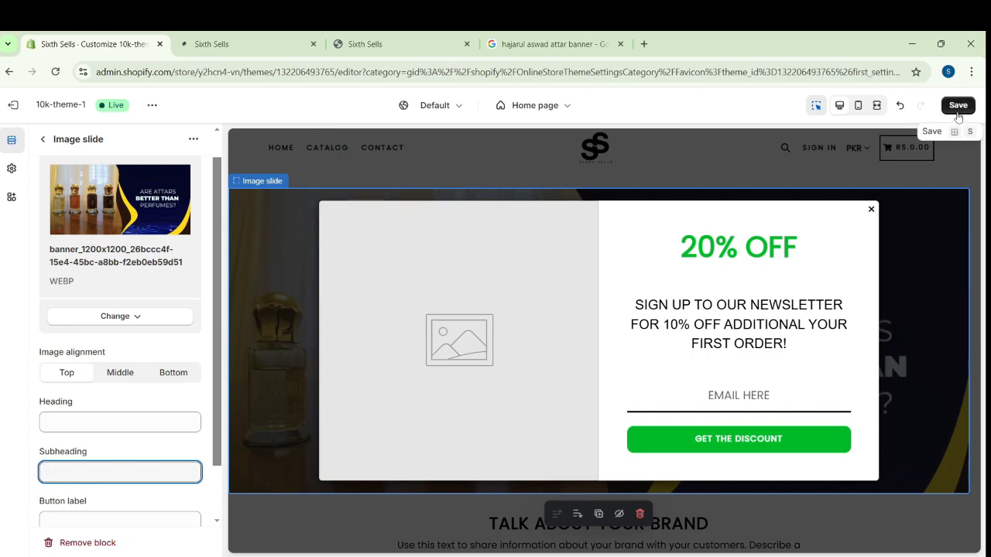
left_click(958, 105)
Upload Attar_blog-banner-1 as the second slide's image and dismiss the discount pop-up in the preview
left_click(43, 139)
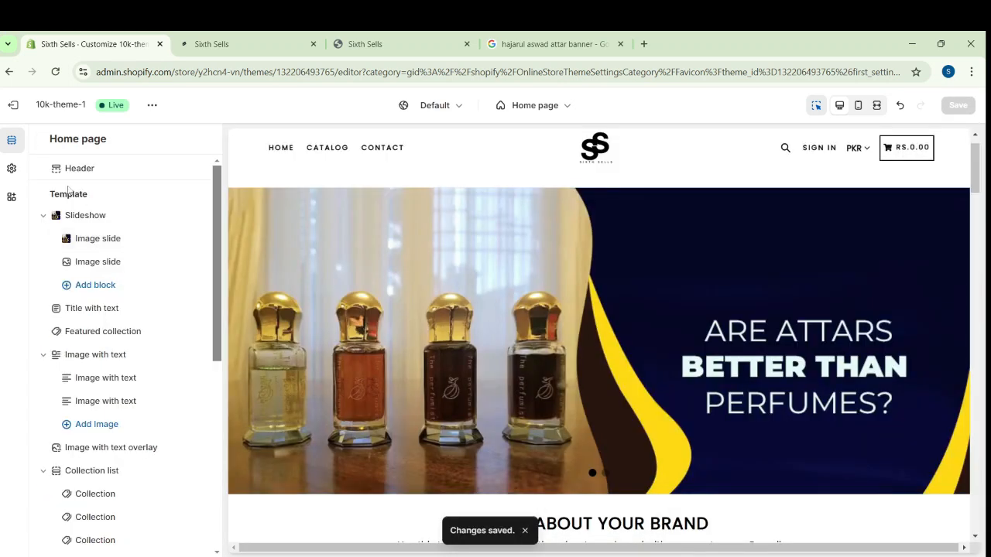
left_click(99, 262)
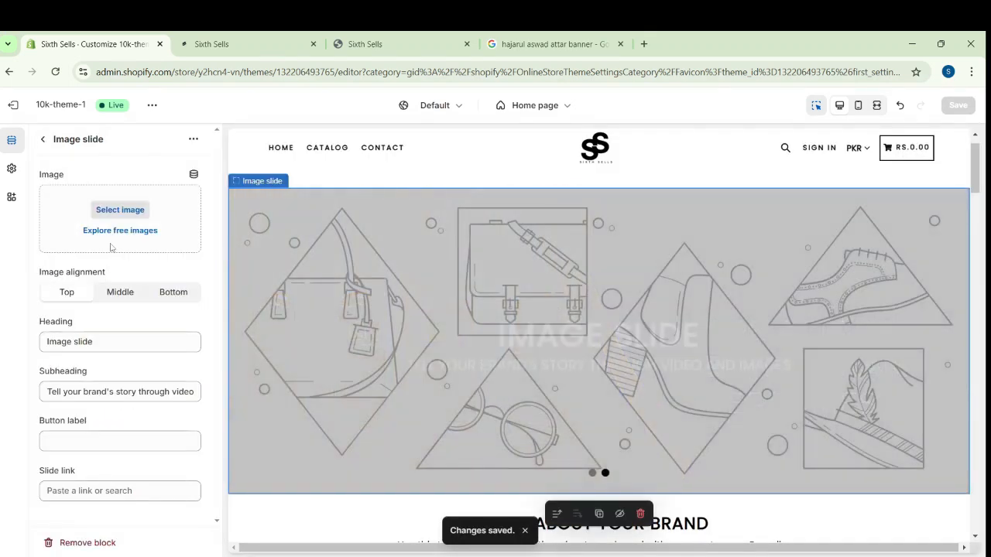
left_click(120, 210)
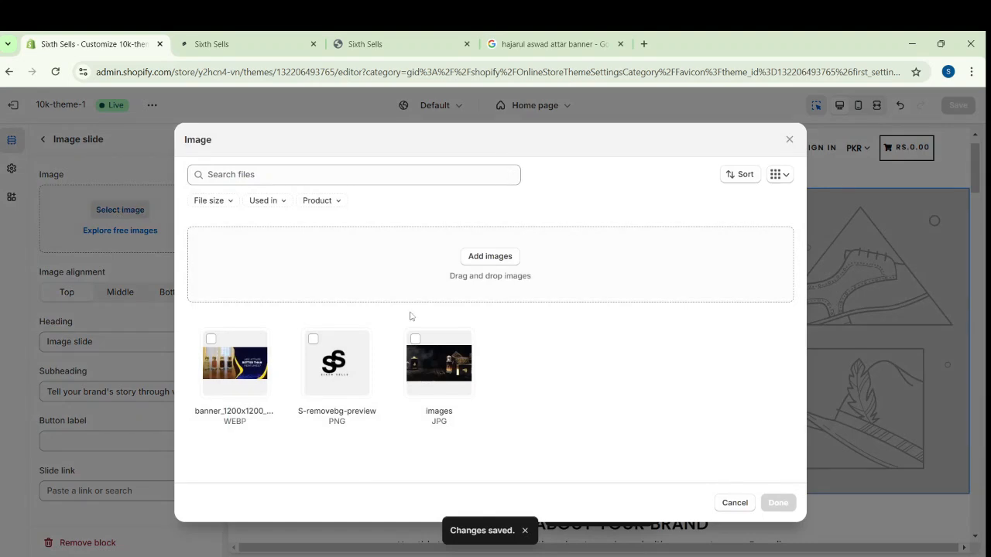
left_click(404, 211)
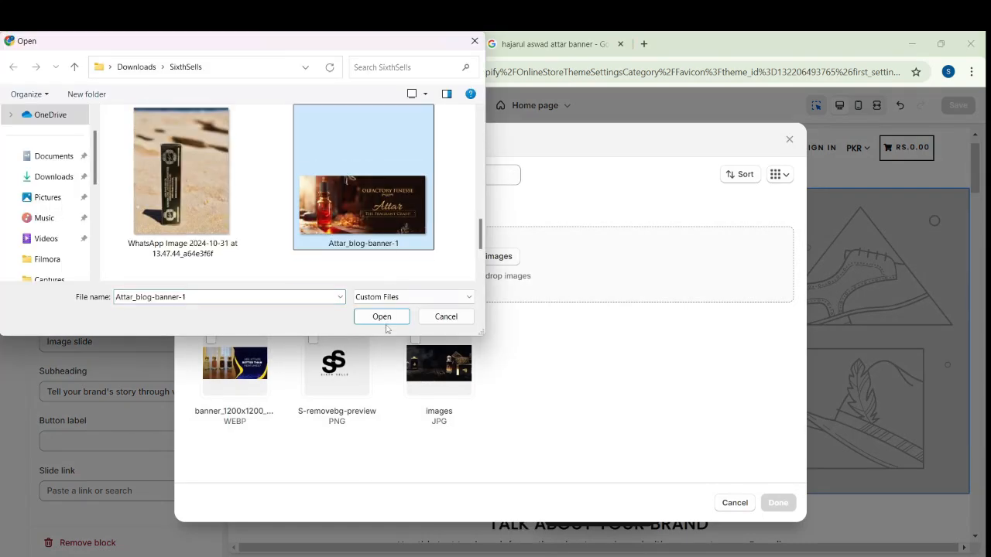
left_click(386, 319)
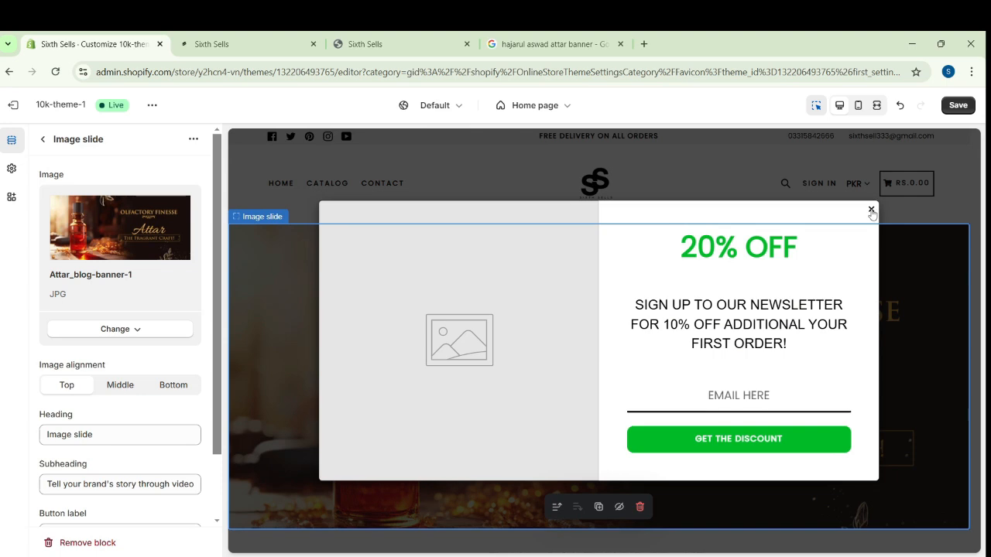
left_click(870, 209)
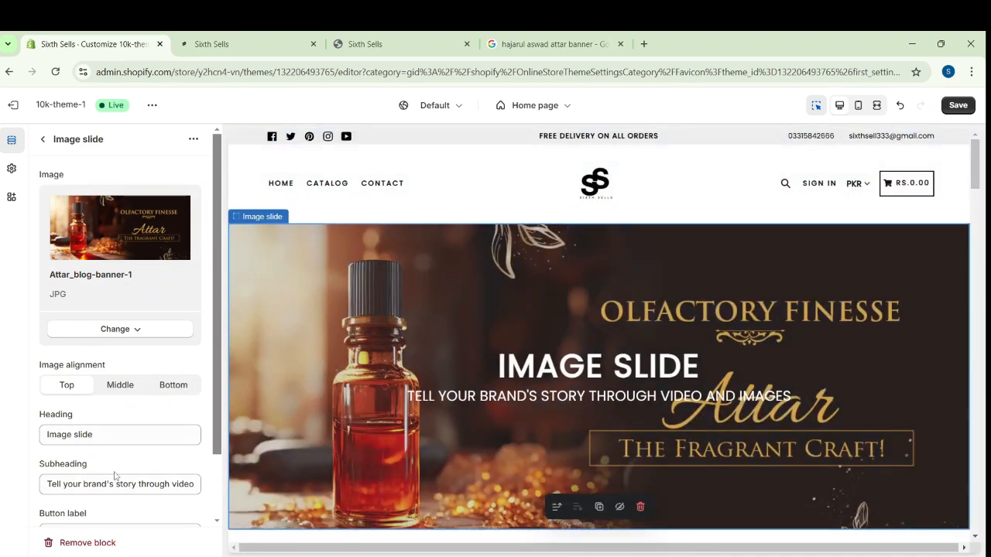
Clear the second image slide's heading and subheading and save the theme changes
left_click(113, 438)
key("BackSpace")
key("BackSpace")
key("BackSpace")
key("BackSpace")
key("BackSpace")
key("BackSpace")
key("BackSpace")
key("BackSpace")
key("BackSpace")
key("BackSpace")
key("BackSpace")
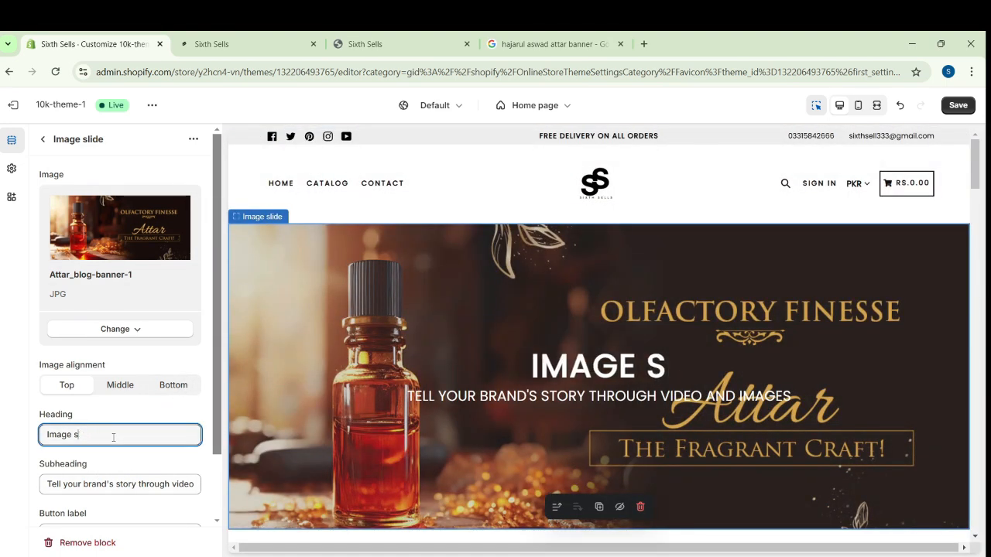
left_click(191, 484)
left_click_drag(977, 186, 976, 233)
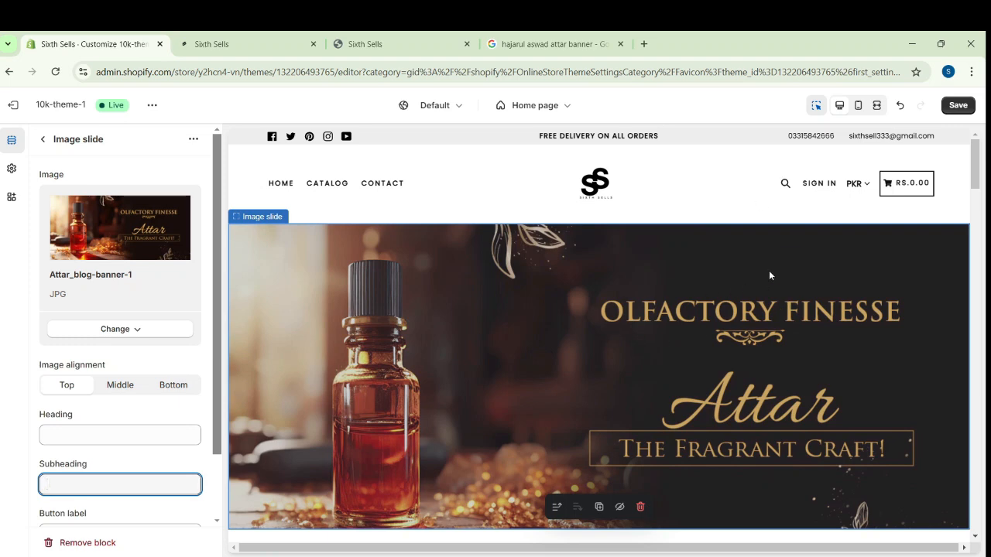
left_click(958, 104)
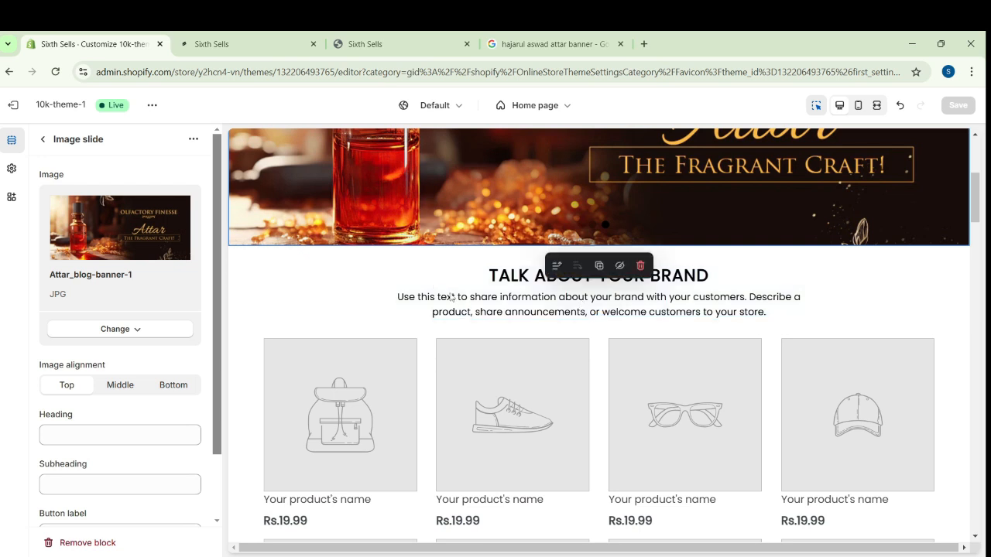
Change the heading of the home page's Title with text section to "Sixth Sells"
left_click(43, 140)
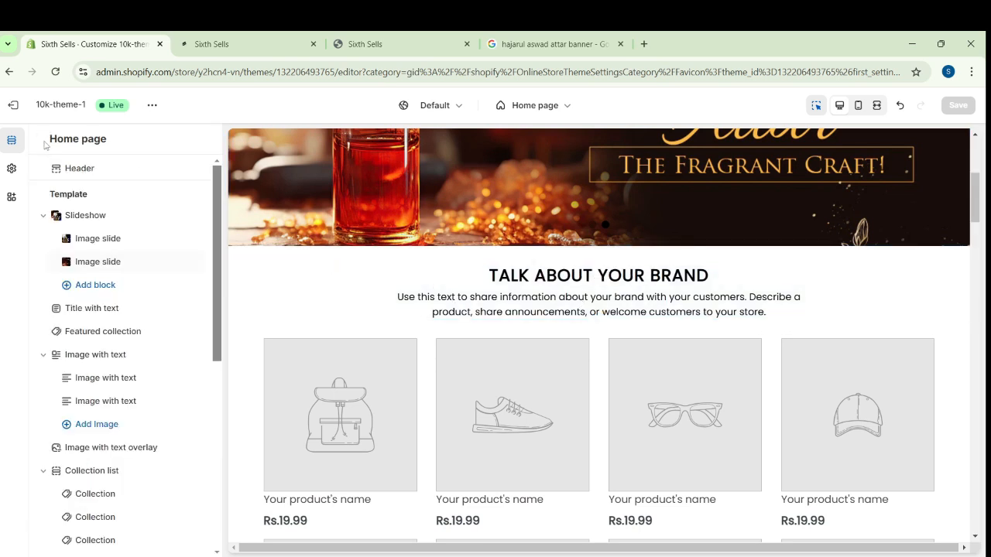
left_click(98, 311)
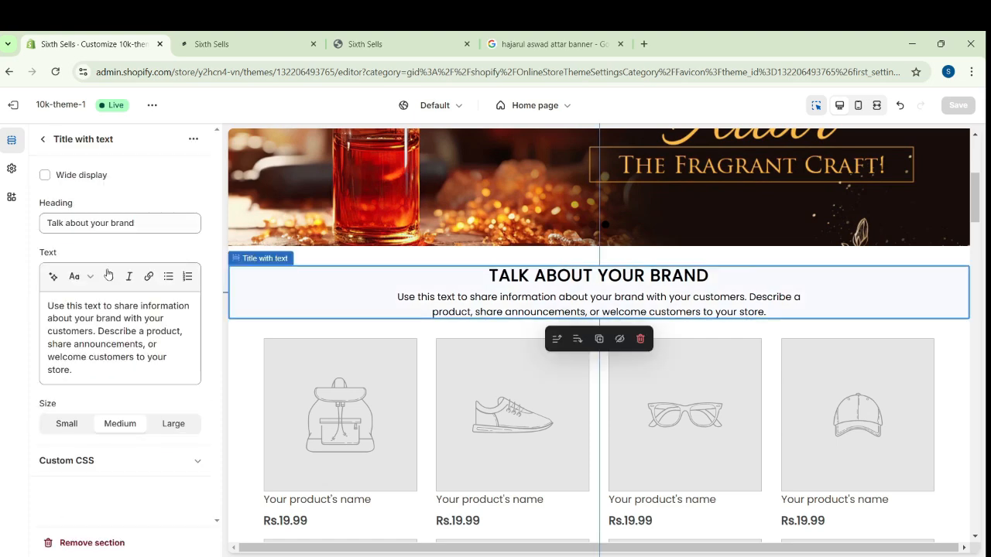
left_click(150, 223)
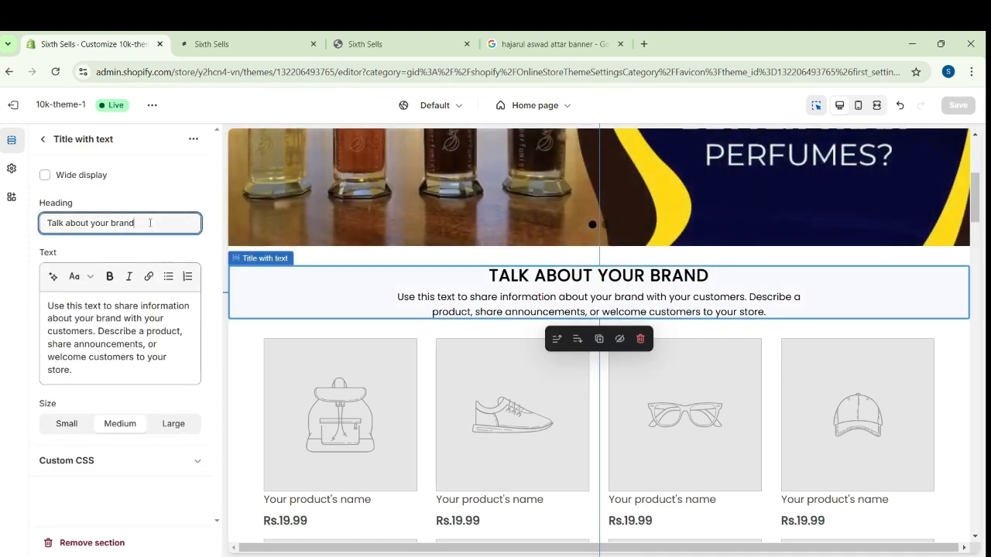
key("BackSpace")
key("BackSpace")
key("BackSpace")
key("BackSpace")
key("BackSpace")
key("BackSpace")
key("BackSpace")
key("BackSpace")
key("BackSpace")
key("BackSpace")
key("BackSpace")
key("BackSpace")
key("BackSpace")
key("BackSpace")
key("BackSpace")
key("BackSpace")
key("BackSpace")
key("BackSpace")
key("BackSpace")
key("BackSpace")
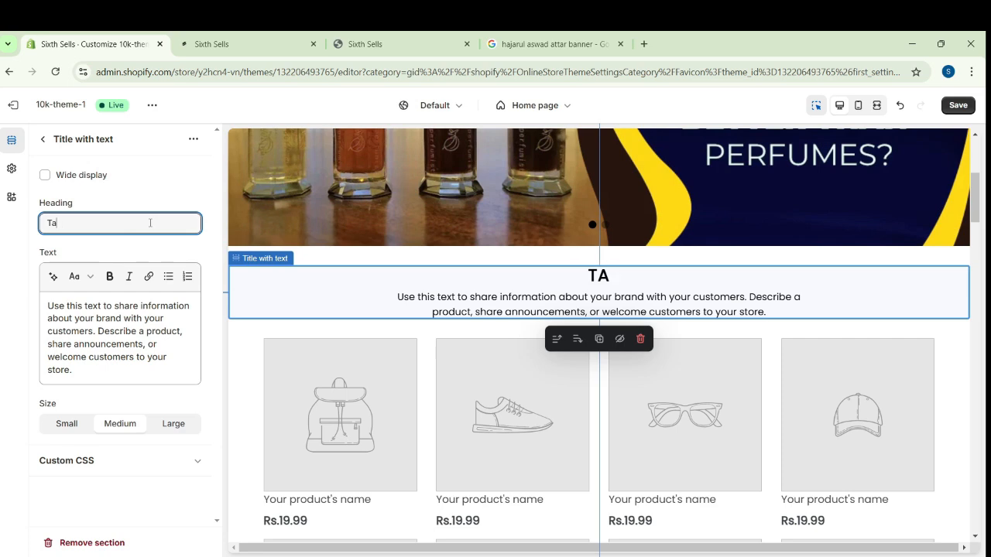
type("Sixth")
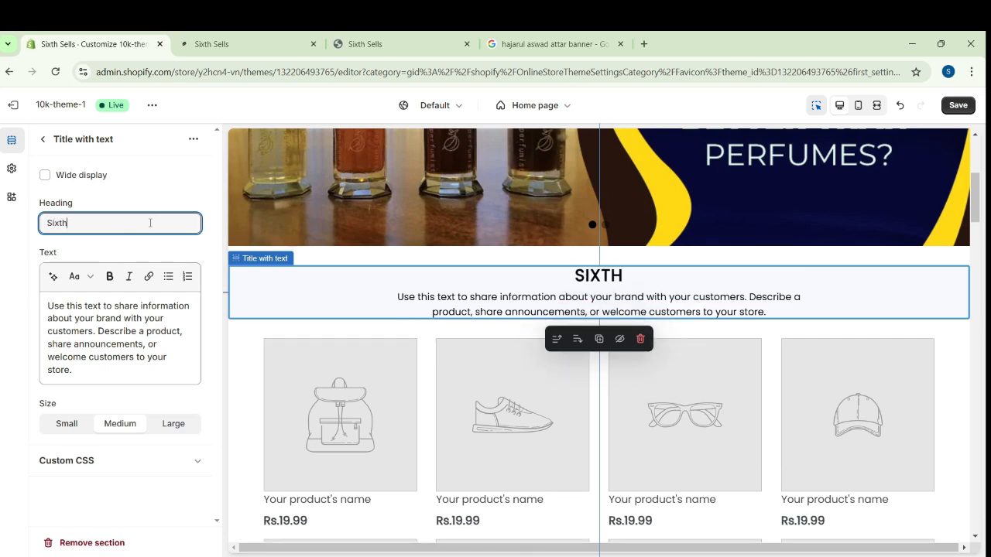
type(" Sells")
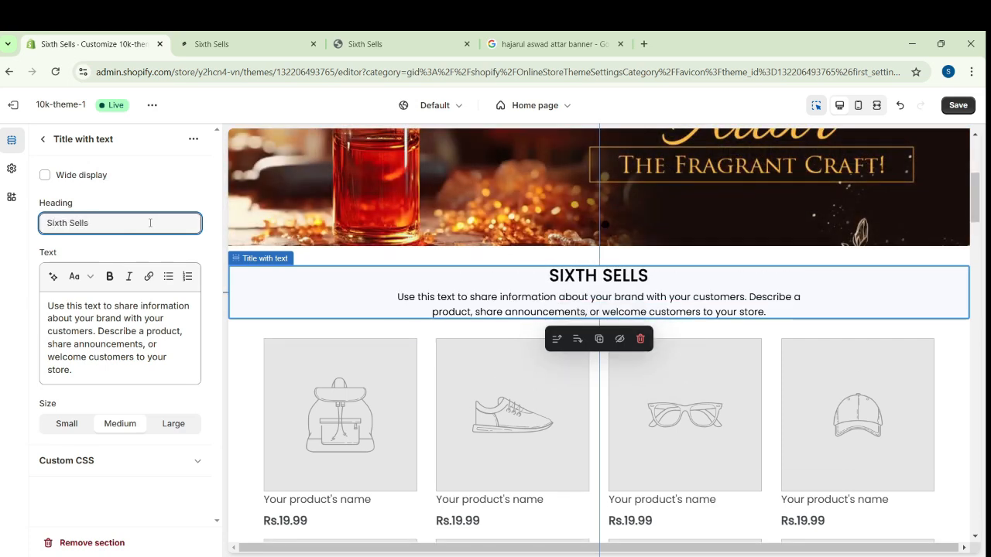
Replace the Title with text section's body text with an AI-extended version of the description "best perfume and attar brand."
left_click_drag(74, 370, 51, 291)
left_click(53, 279)
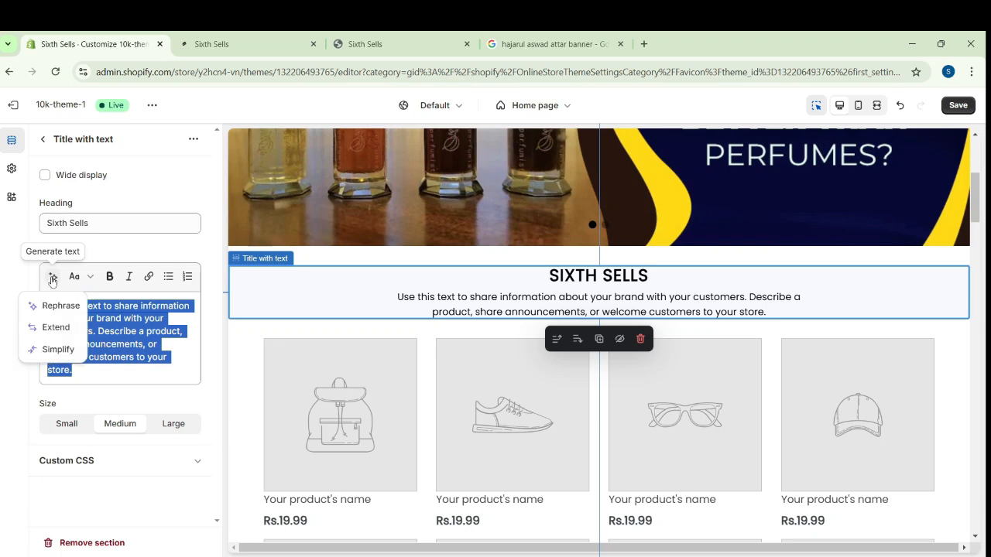
left_click(56, 327)
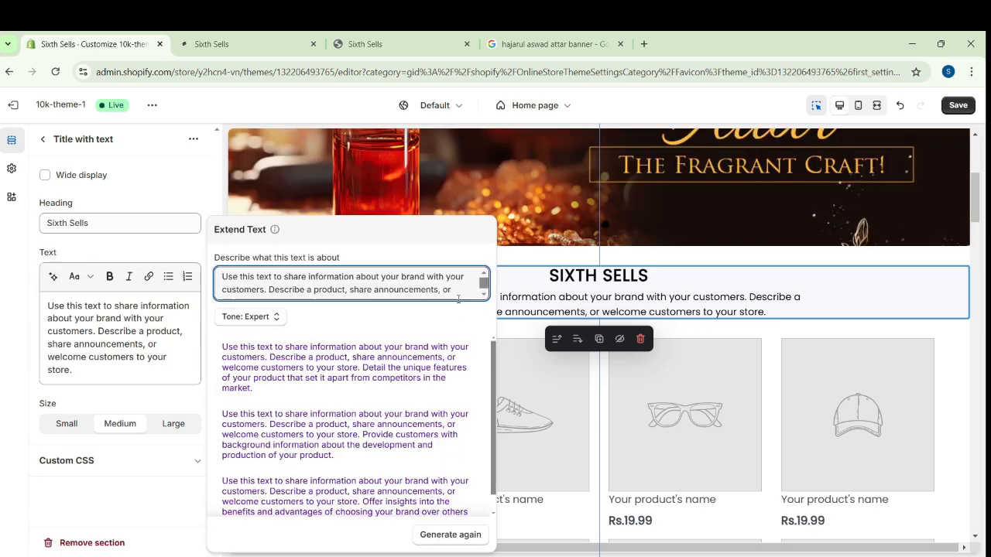
key("ctrl+a")
type("best")
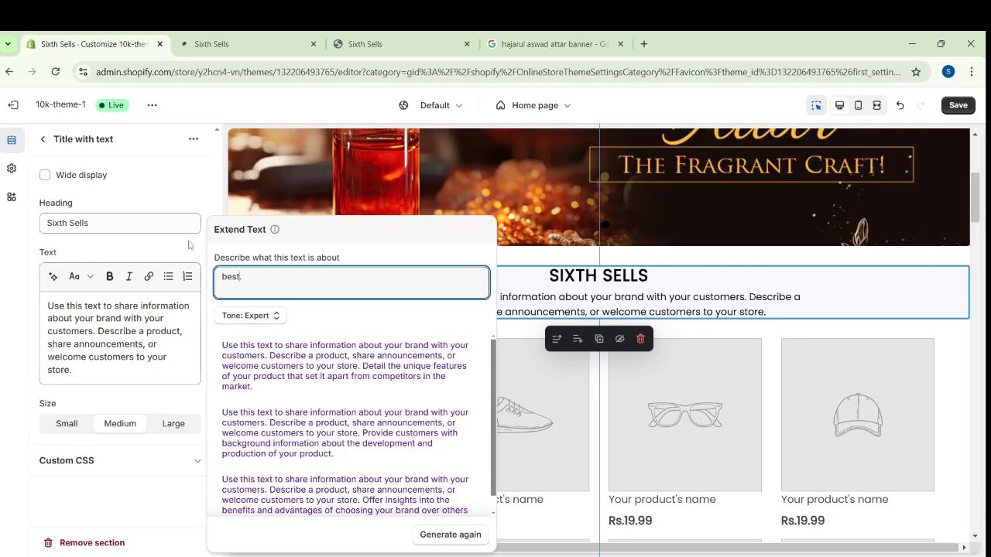
type(" perfume and attar brand.")
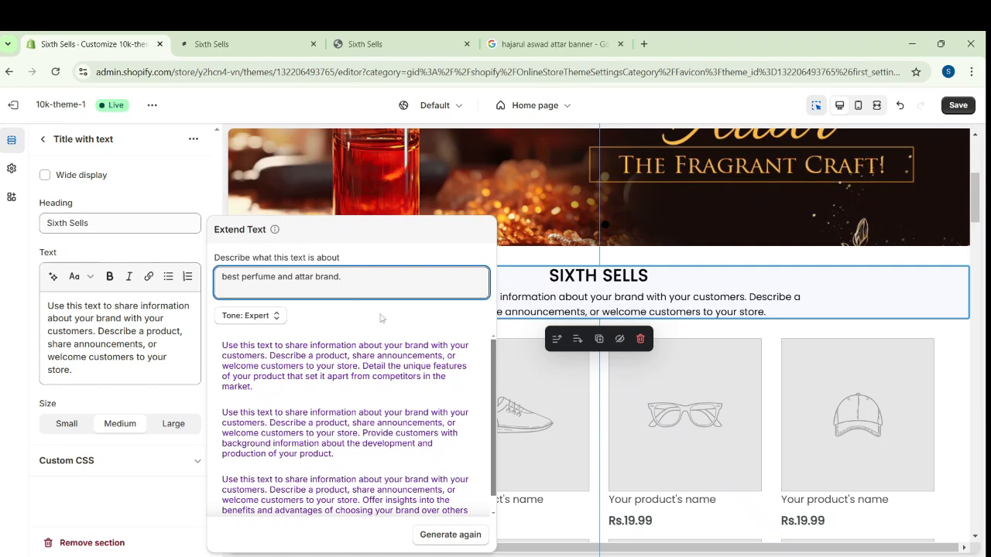
left_click(445, 535)
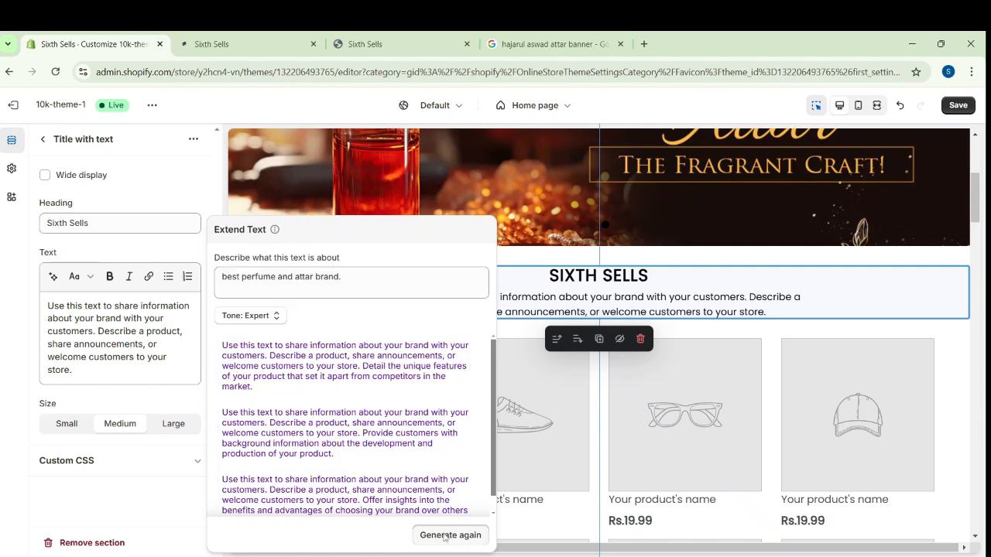
left_click(374, 491)
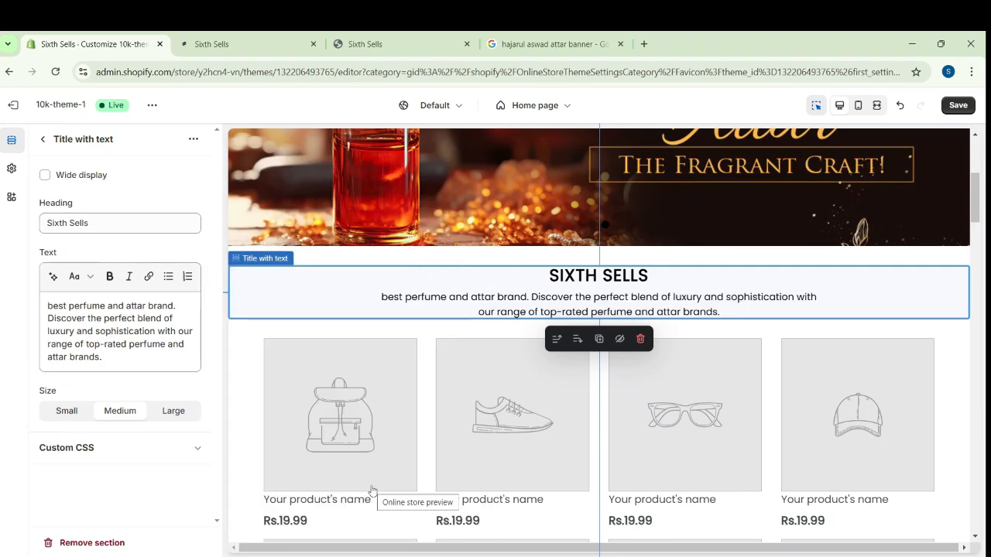
Set the Title with text section's size to Large and save the theme changes
left_click(173, 412)
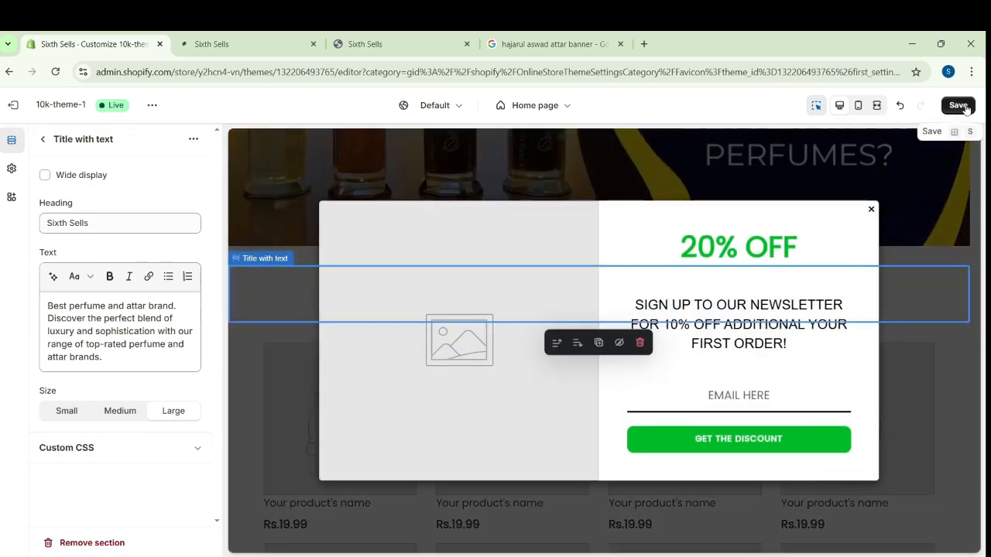
left_click(962, 106)
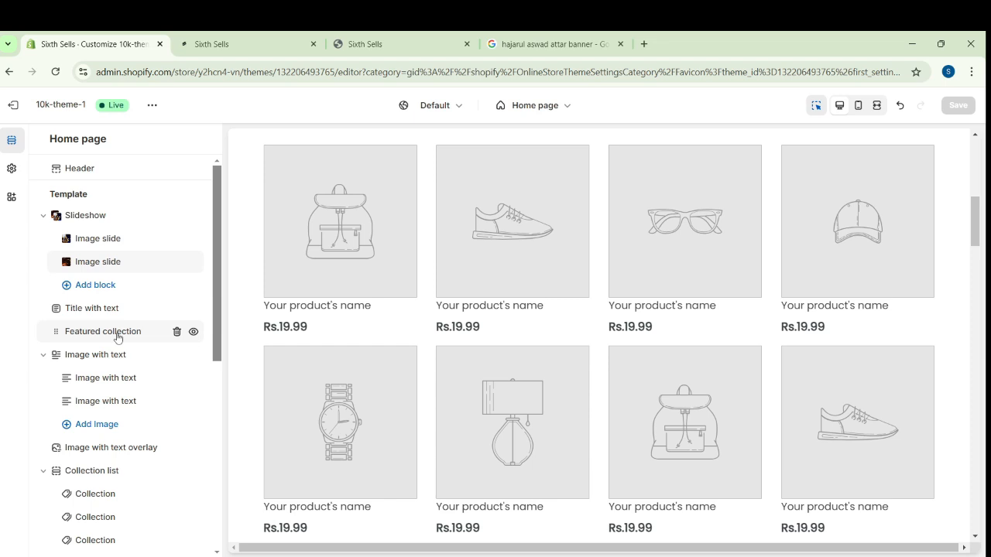
Leave the theme editor and create and save a new product collection titled "Attar"
left_click(118, 335)
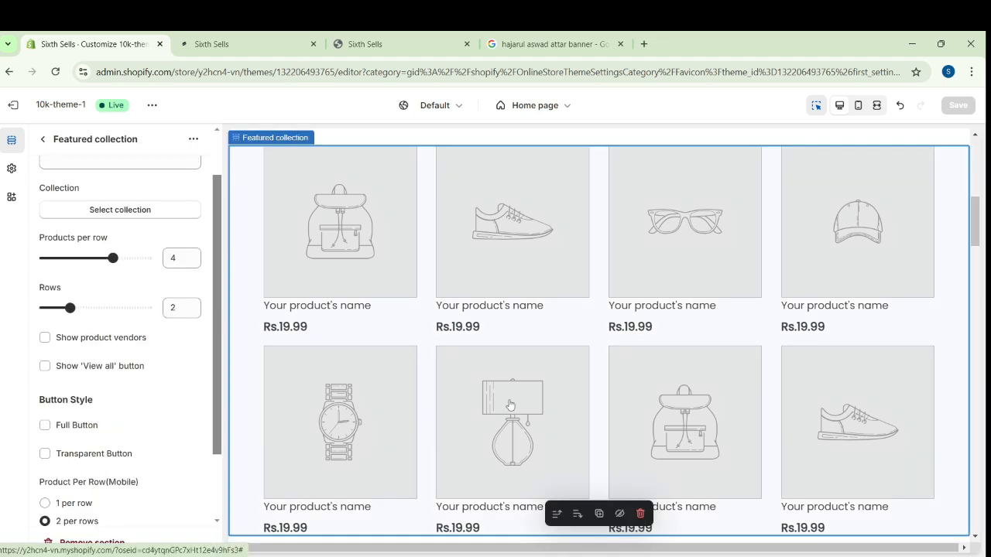
left_click(16, 105)
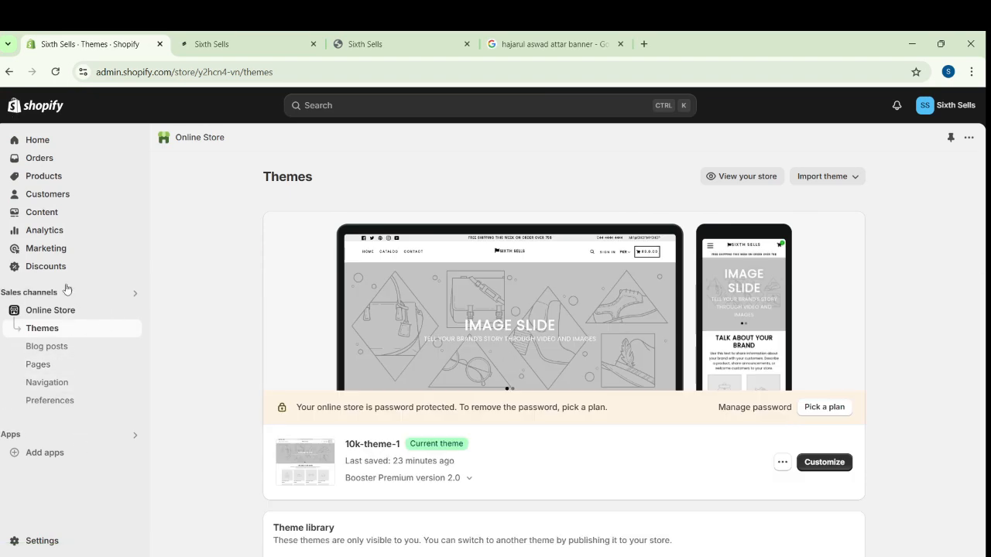
left_click(44, 176)
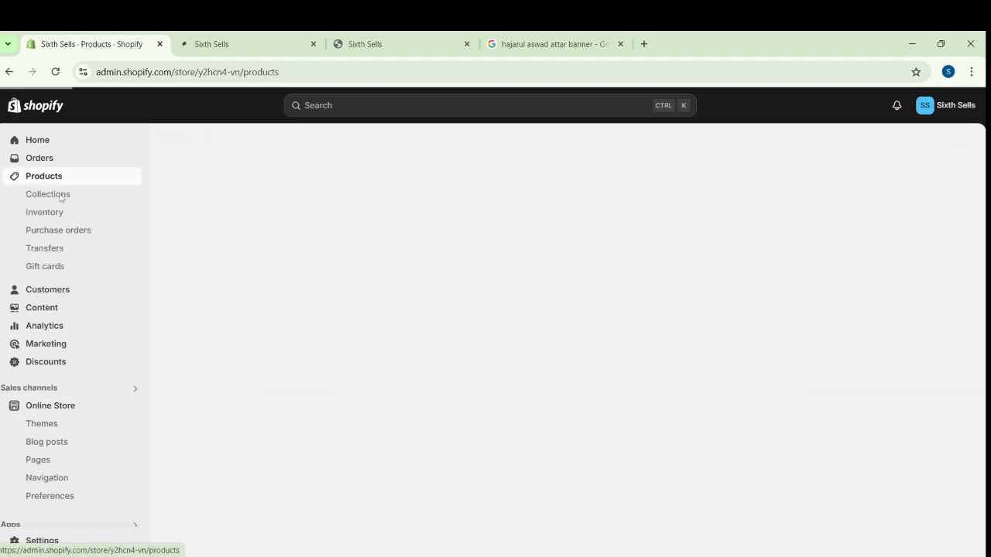
left_click(60, 198)
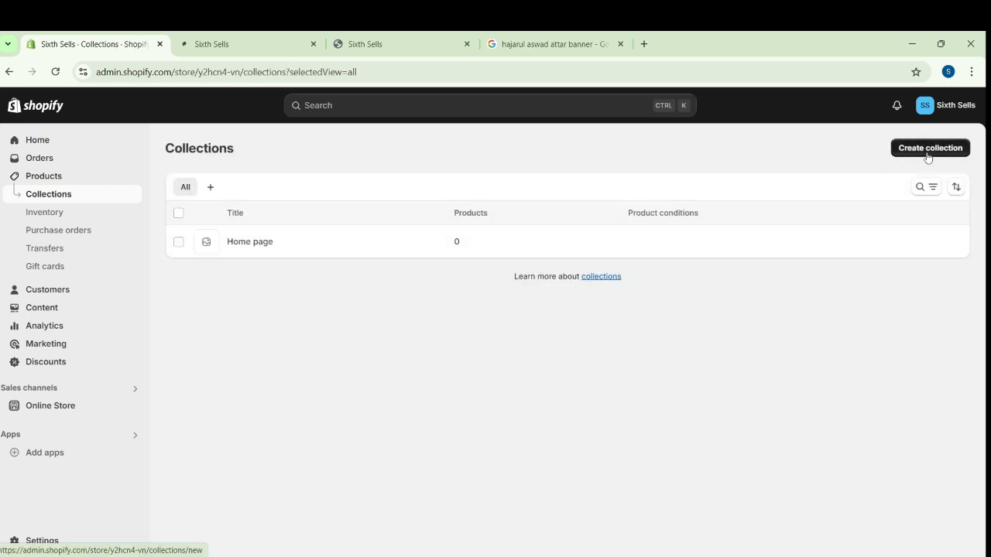
left_click(928, 154)
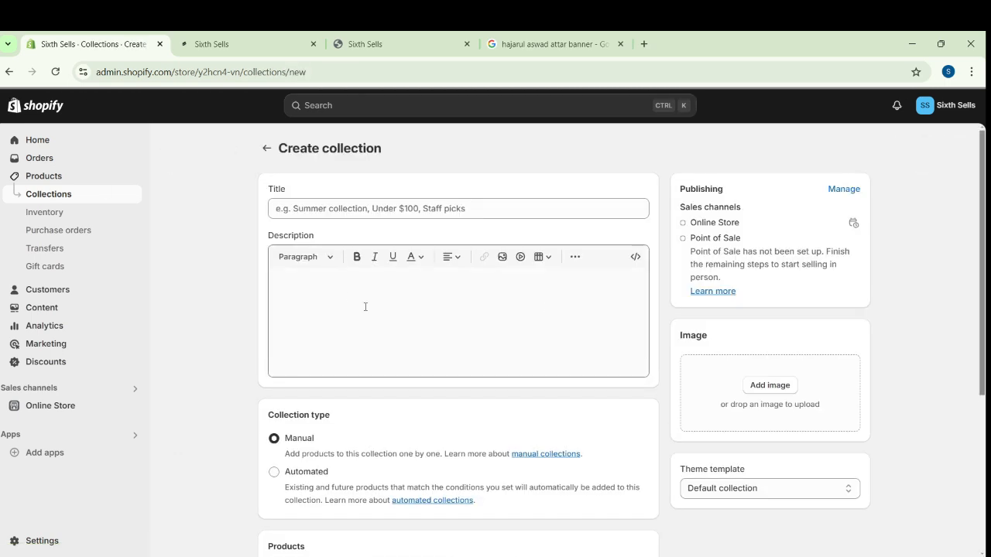
left_click(371, 211)
type("At")
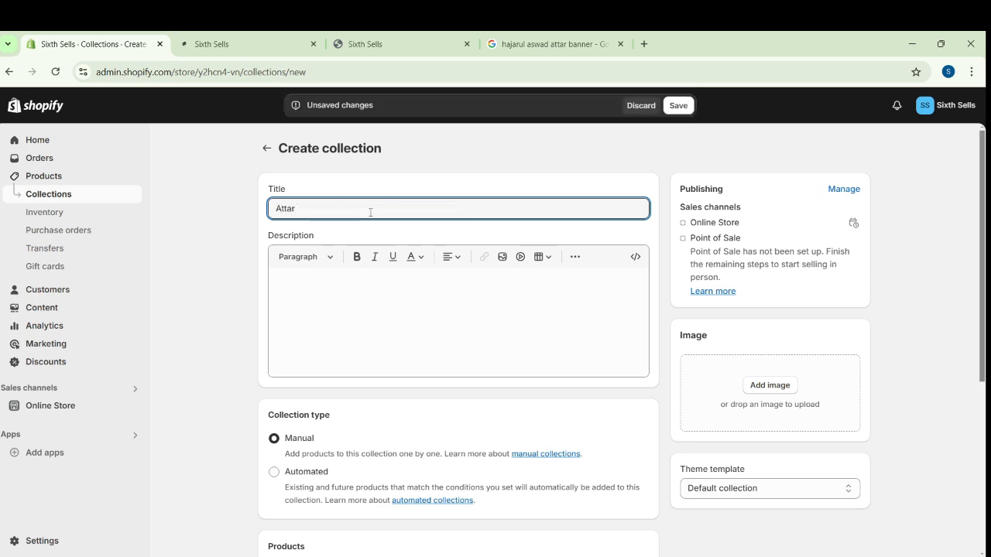
type("tar")
left_click(678, 106)
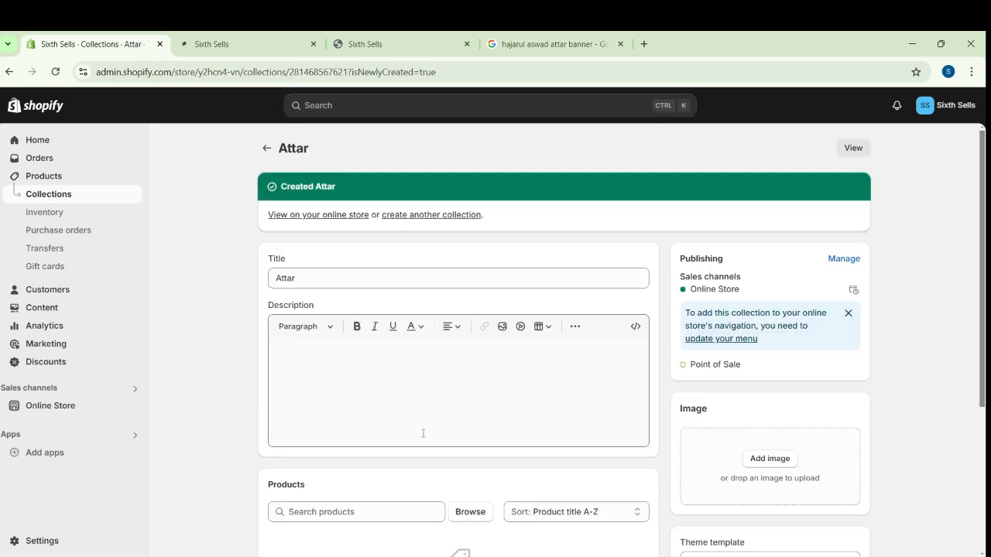
Check which store products are available to add to the Attar collection
scroll(423, 434, "down", 2)
scroll(411, 352, "up", 2)
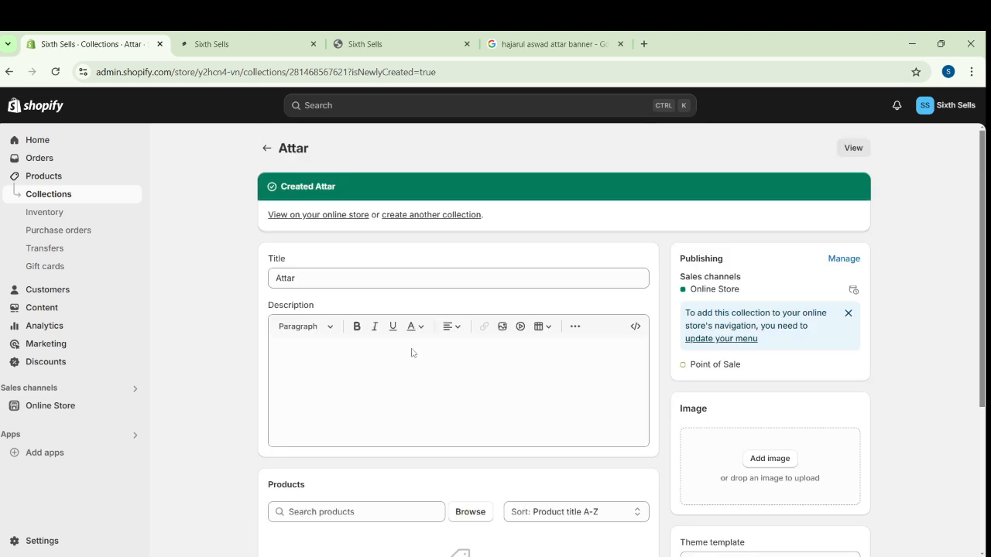
scroll(411, 349, "down", 2)
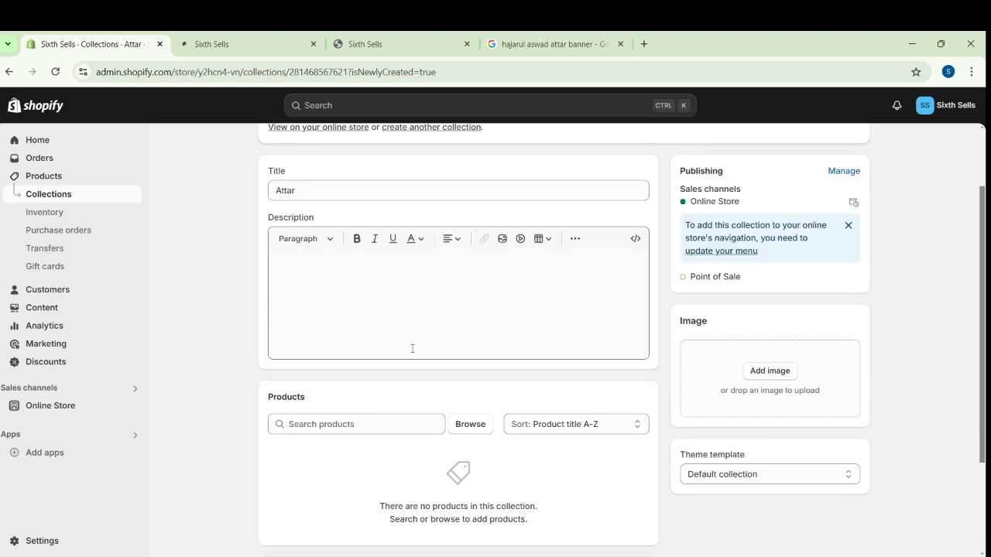
left_click(469, 428)
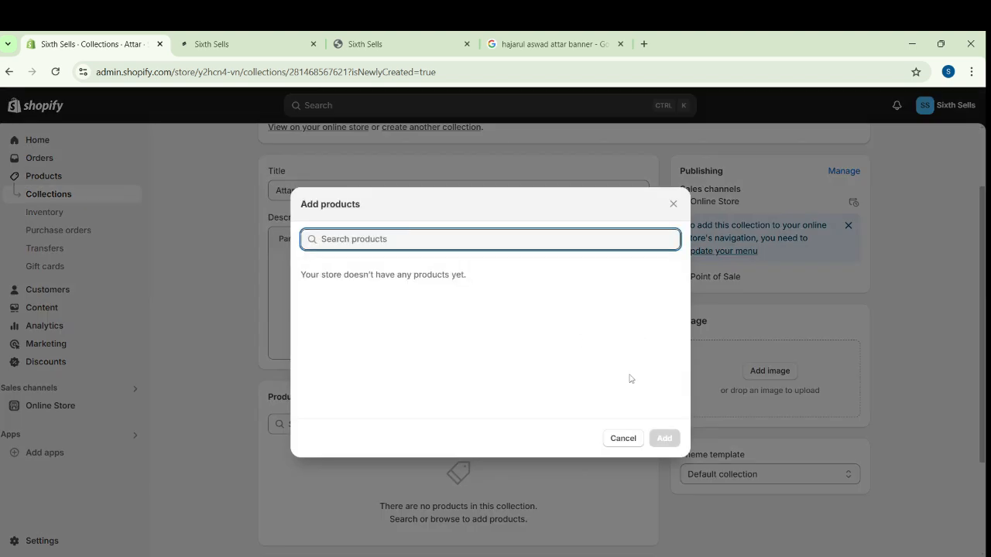
left_click(624, 440)
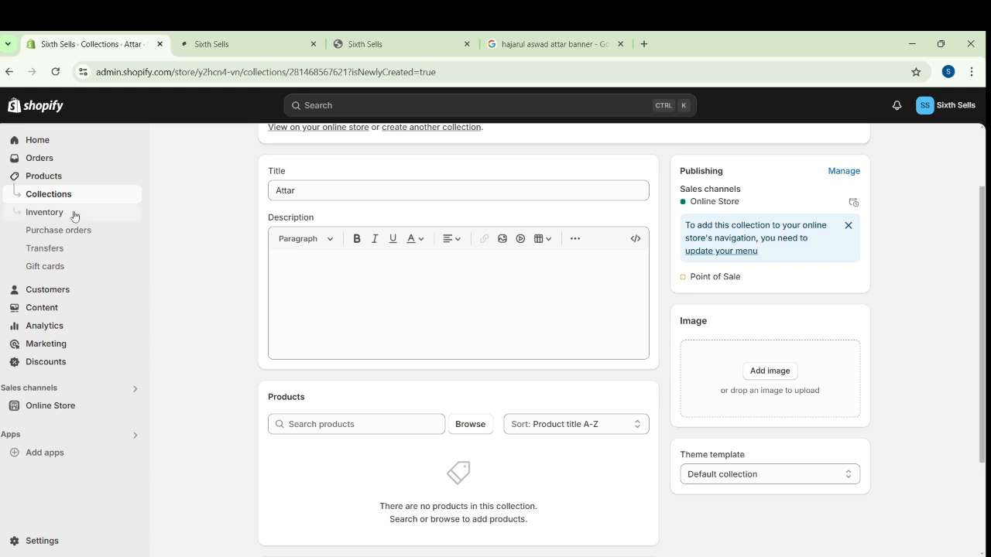
Start a new product and upload IMG-20241031-WA0005, WA0006, WA0007 and WA0008 as its media
left_click(47, 179)
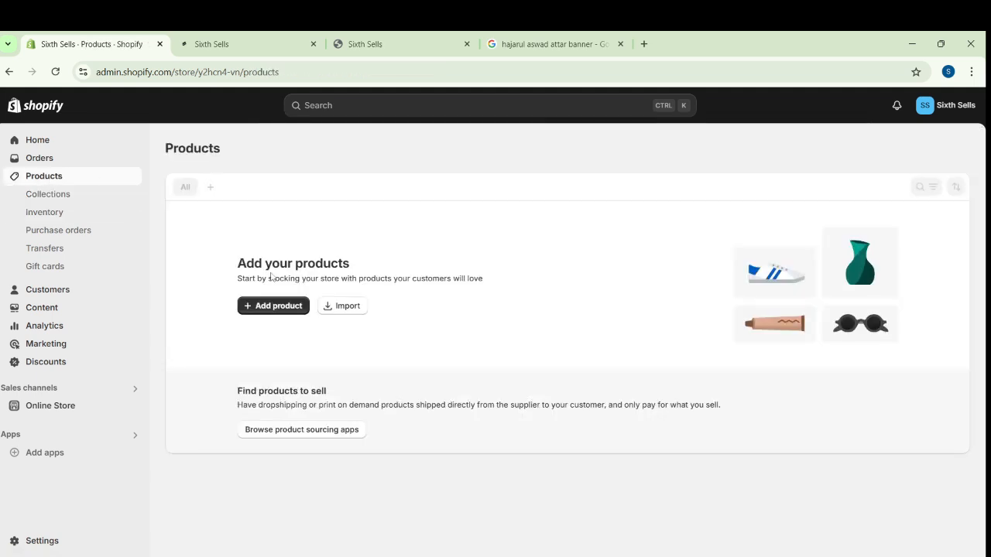
left_click(284, 307)
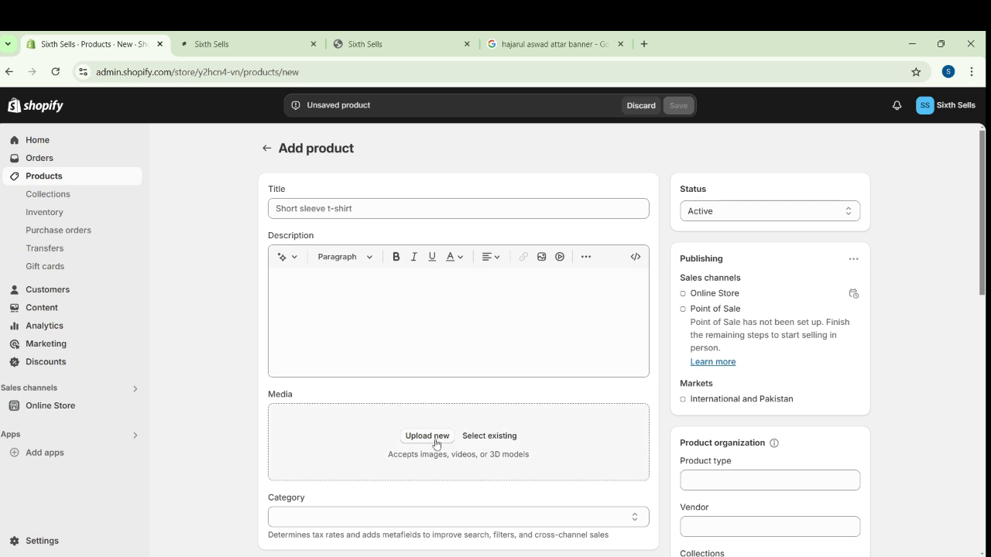
left_click(437, 440)
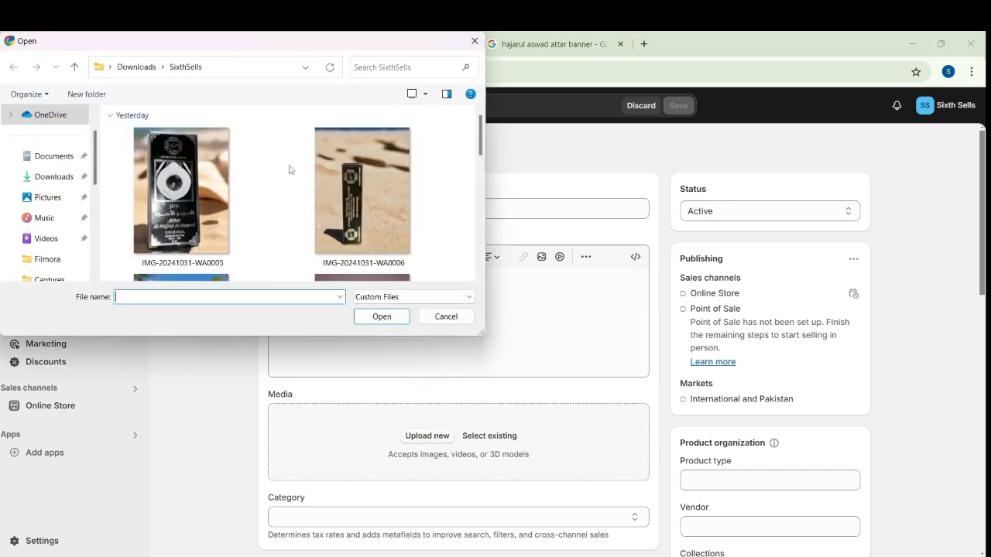
left_click(233, 174)
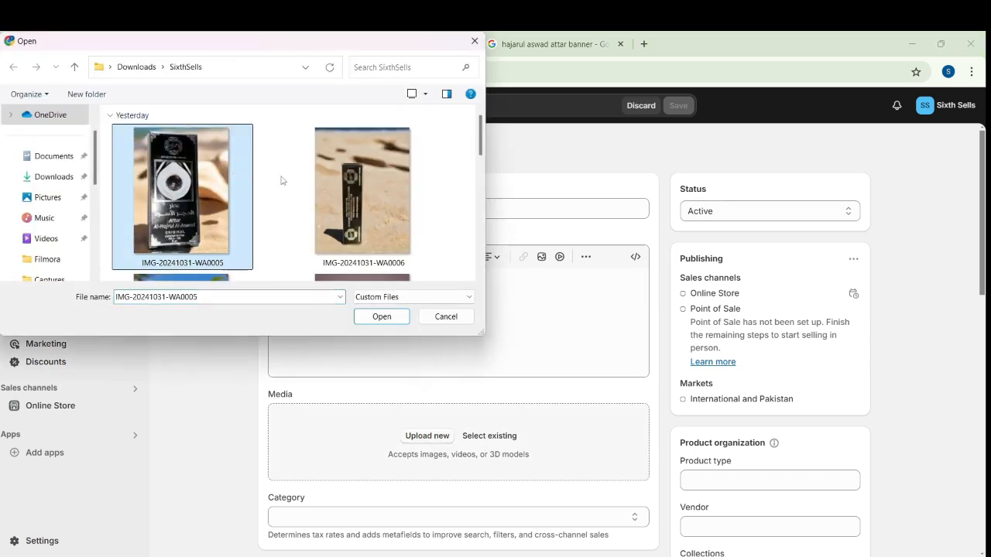
left_click(312, 190, "ctrl")
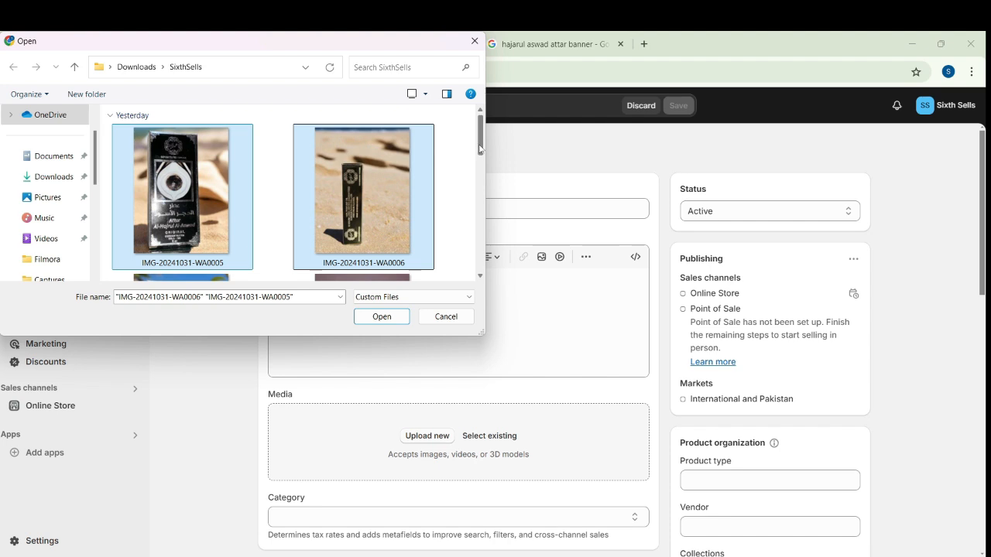
left_click_drag(479, 149, 480, 192)
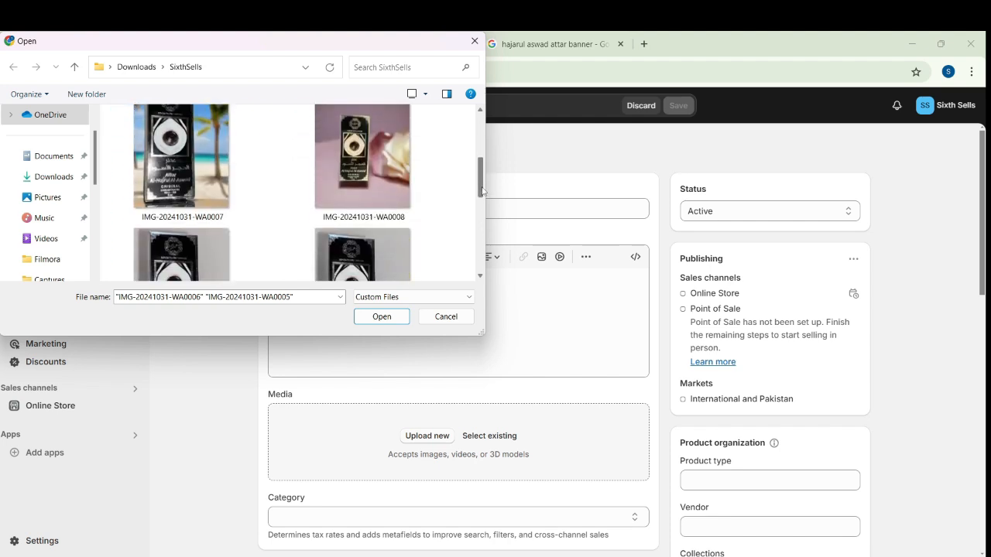
left_click(382, 184, "ctrl")
left_click(230, 202, "ctrl")
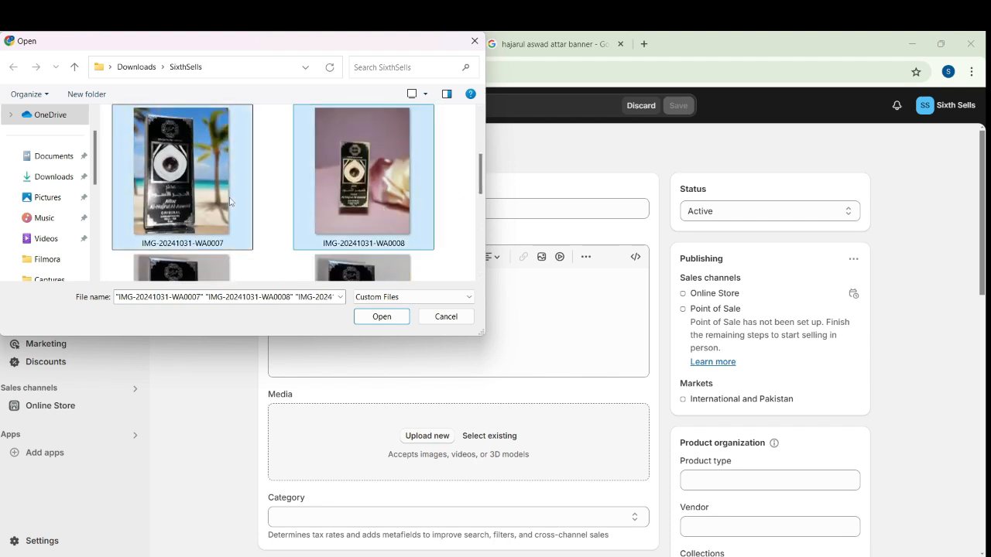
left_click(388, 317)
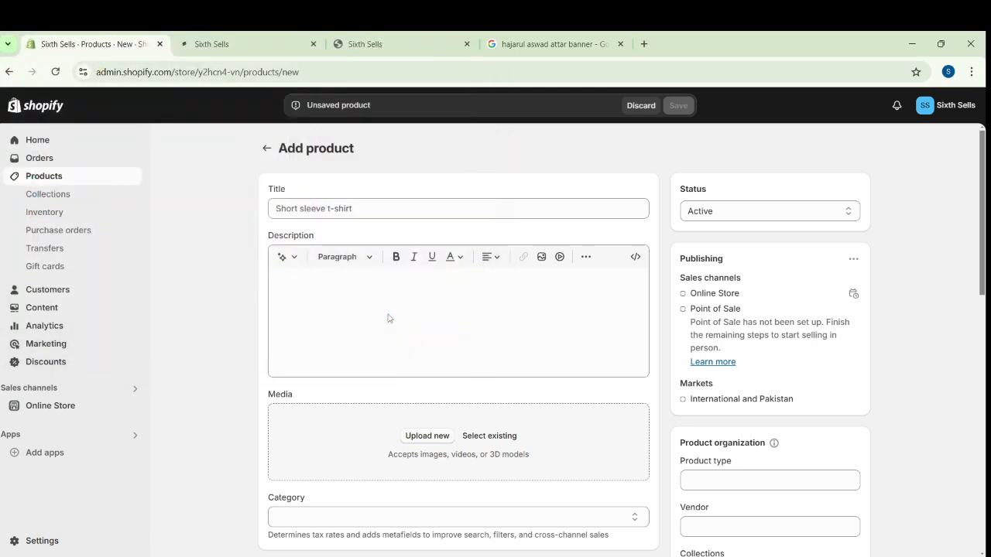
Title the new product "Atar Hajr-ul-aswad"
left_click(306, 207)
type("At")
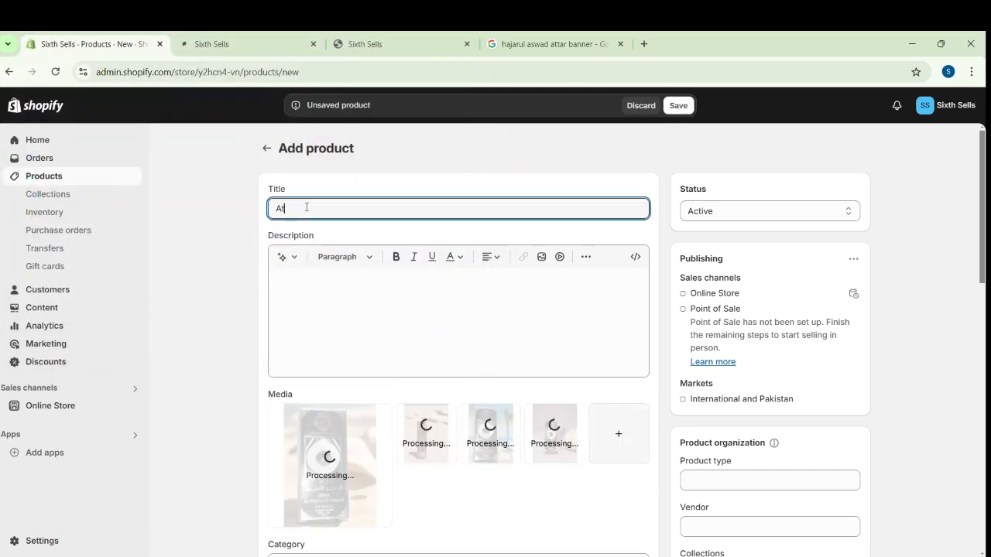
type("ar ")
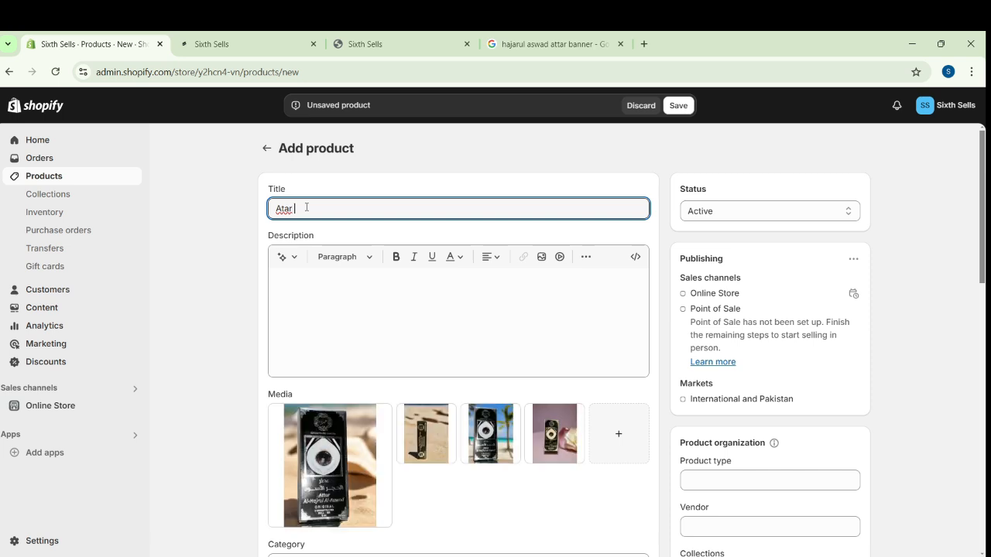
type("Hajr-ul-aswad")
Leave the empty product description ready for text and open ChatGPT in a new browser tab
left_click(387, 320)
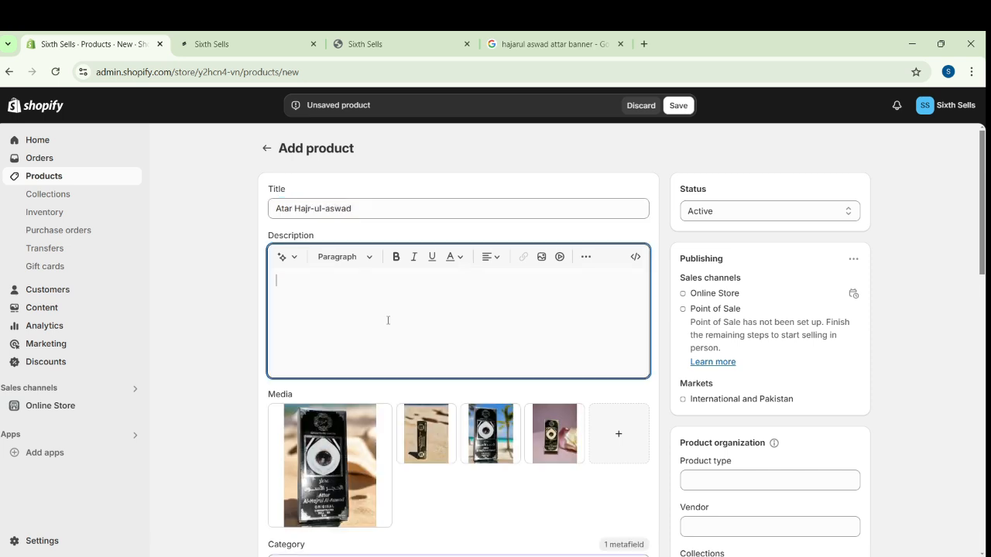
left_click(644, 44)
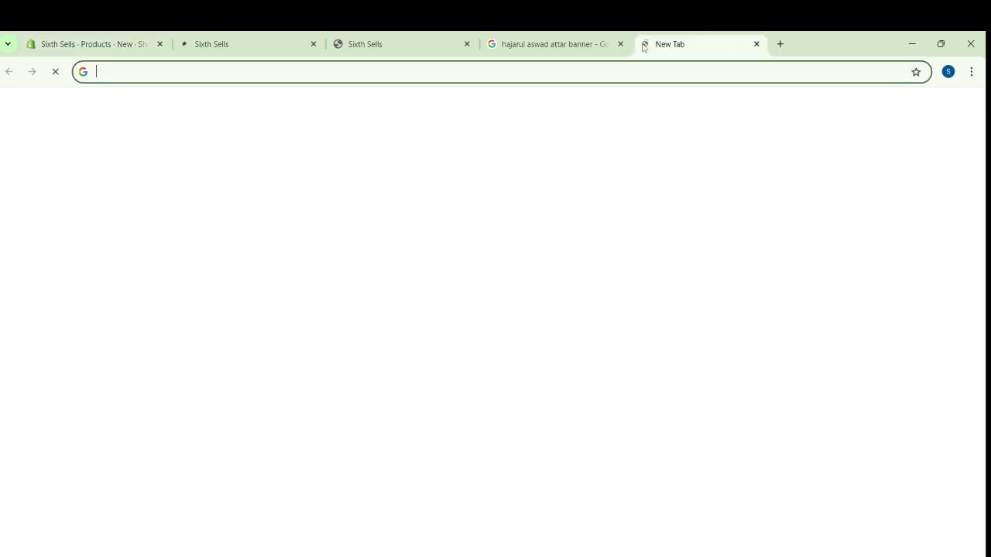
type("chat")
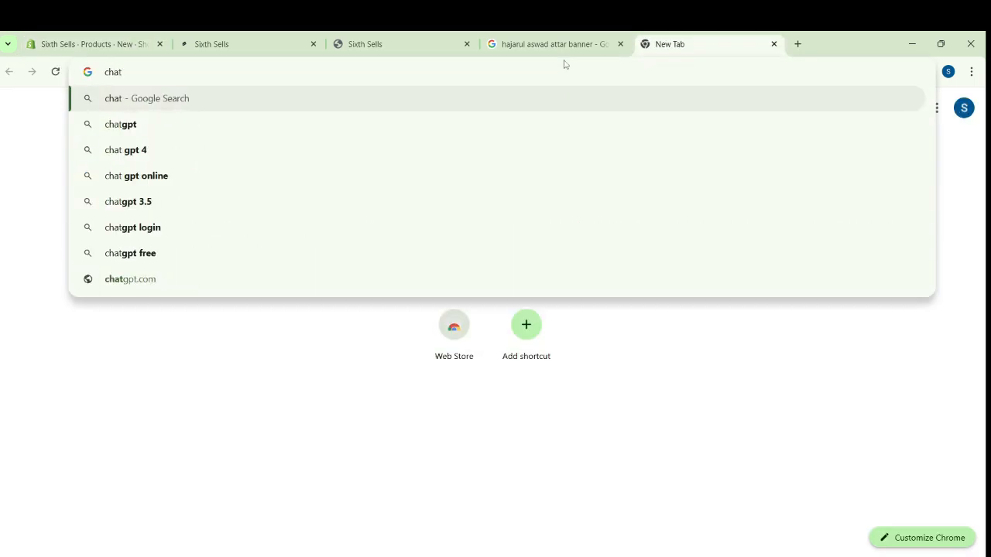
left_click(155, 130)
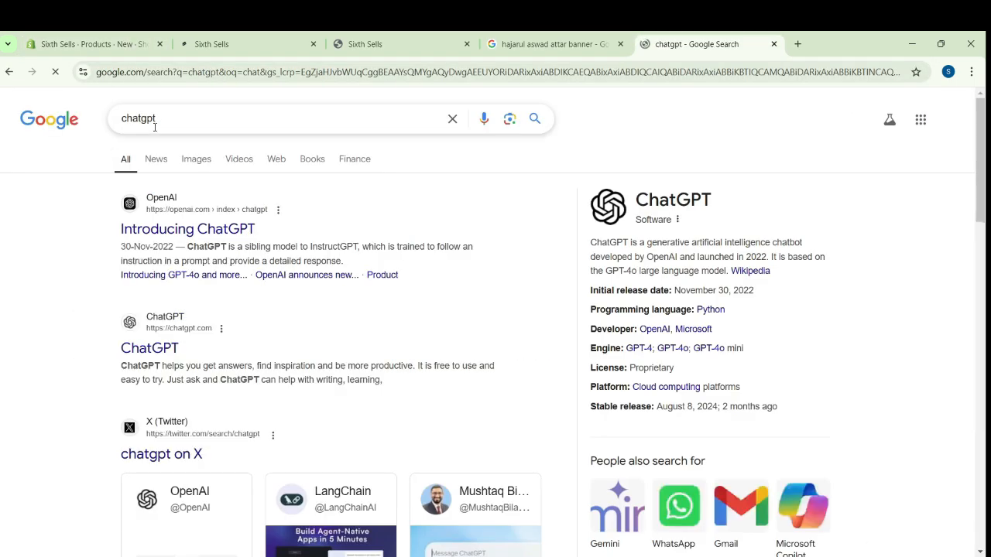
left_click(225, 229)
left_click(313, 298)
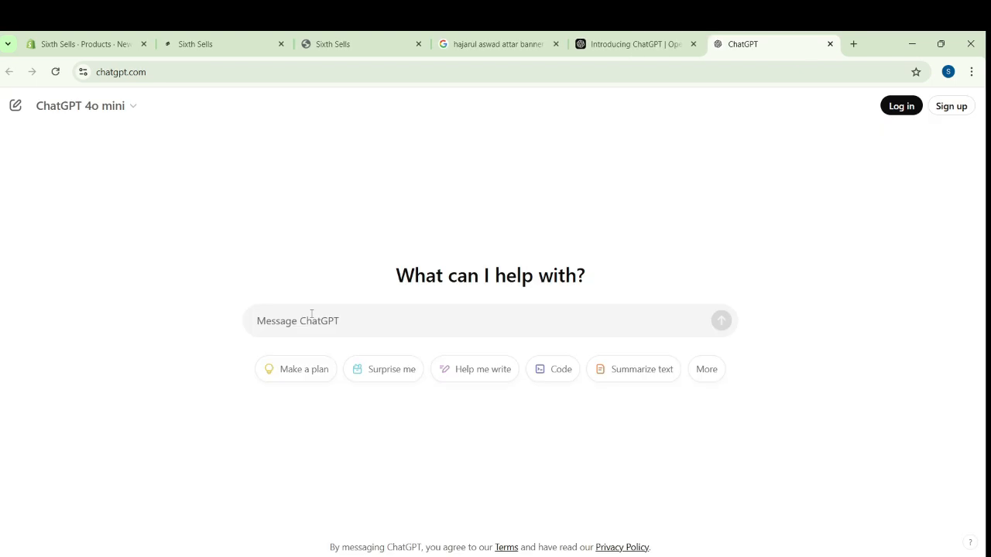
Ask ChatGPT to give the key points of the Hajr-ul-aswad attar
type("give me")
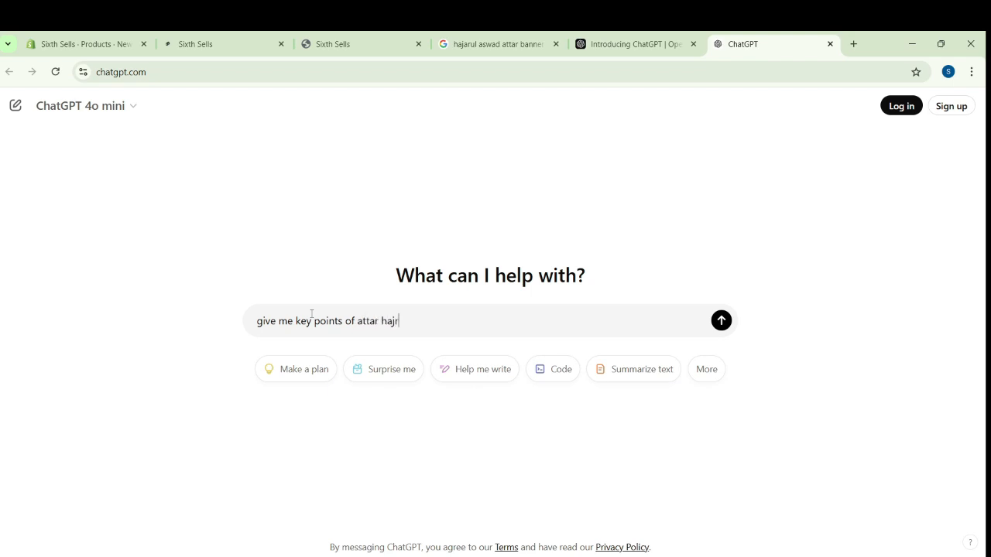
type("key points of attar hajrulaswad")
key("Return")
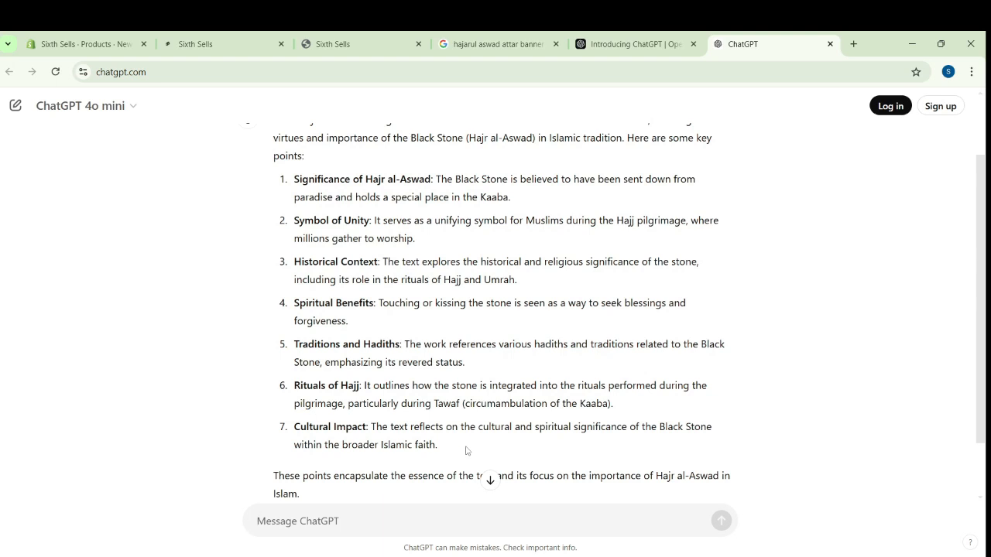
Copy ChatGPT's full list of key points into the Shopify product's description and save the product
left_click_drag(459, 452, 294, 179)
key("ctrl+c")
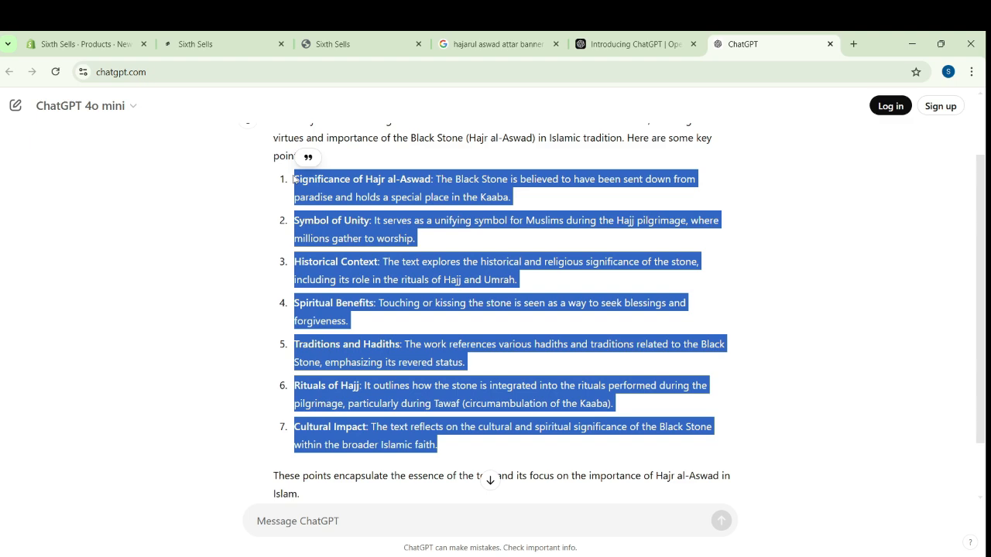
left_click(101, 46)
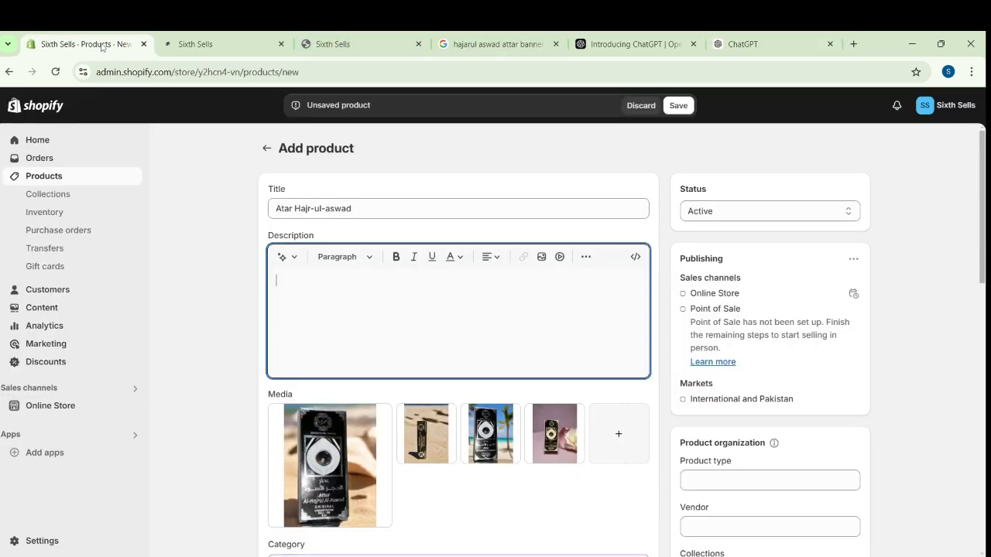
key("ctrl+v")
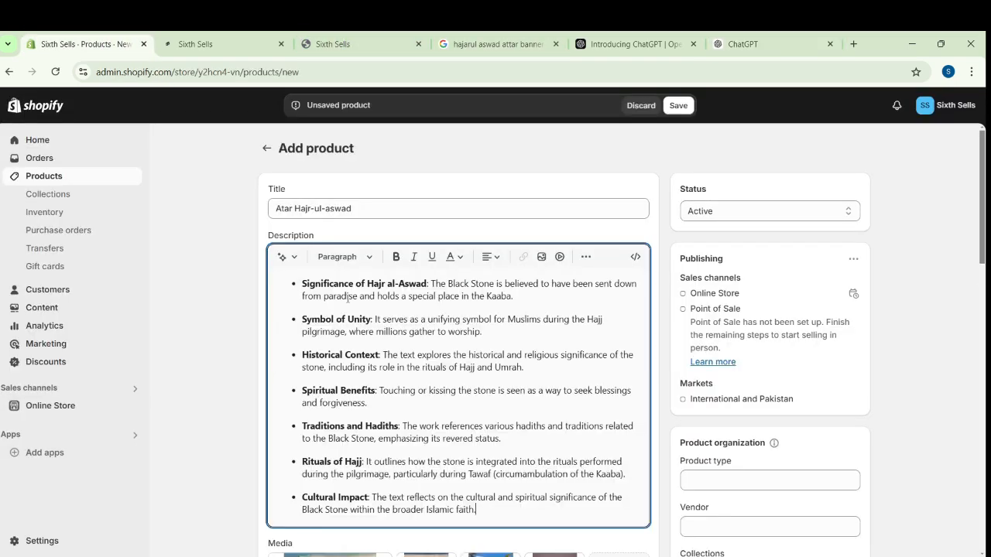
left_click(681, 108)
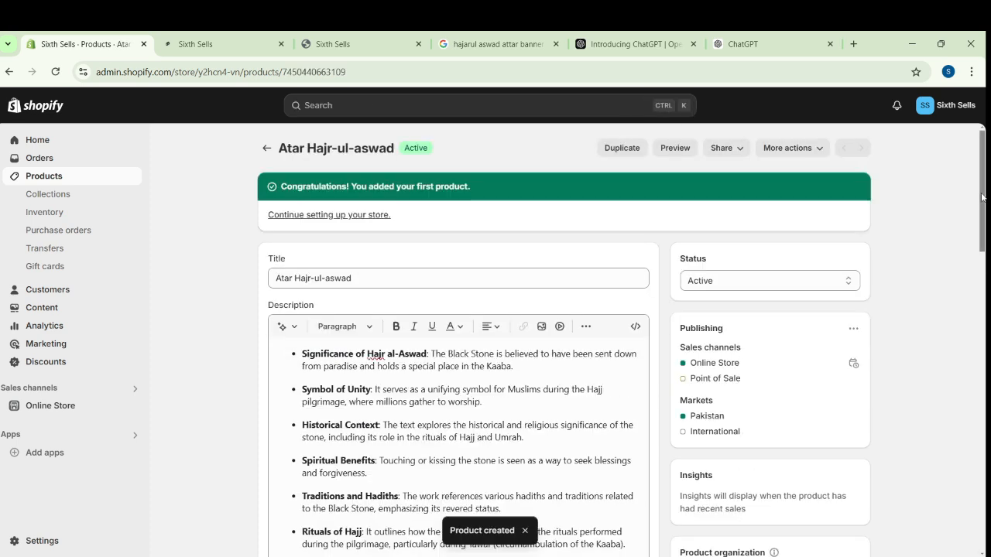
Set the product's price to Rs 1200 and compare-at price to Rs 1500, and turn off charging tax
left_click_drag(983, 197, 986, 342)
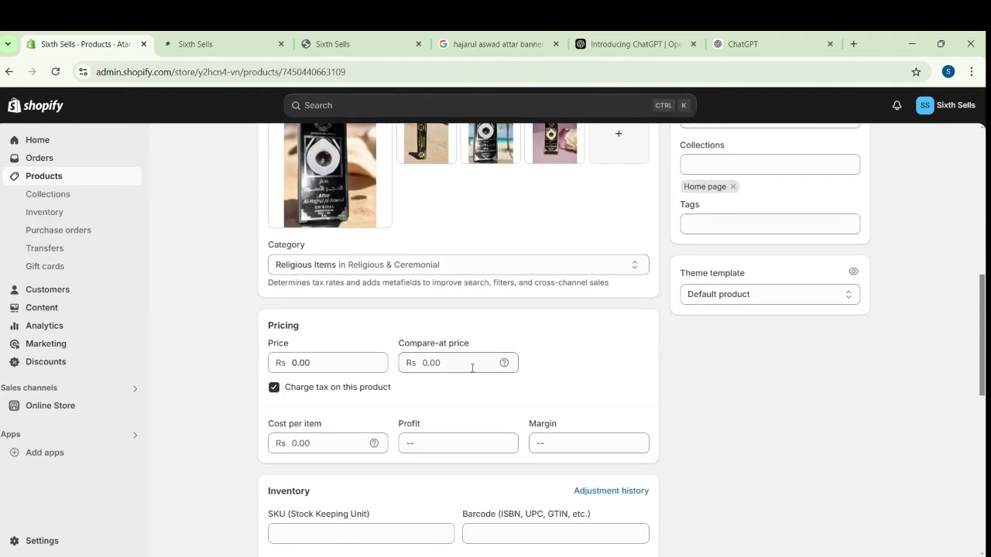
left_click(317, 366)
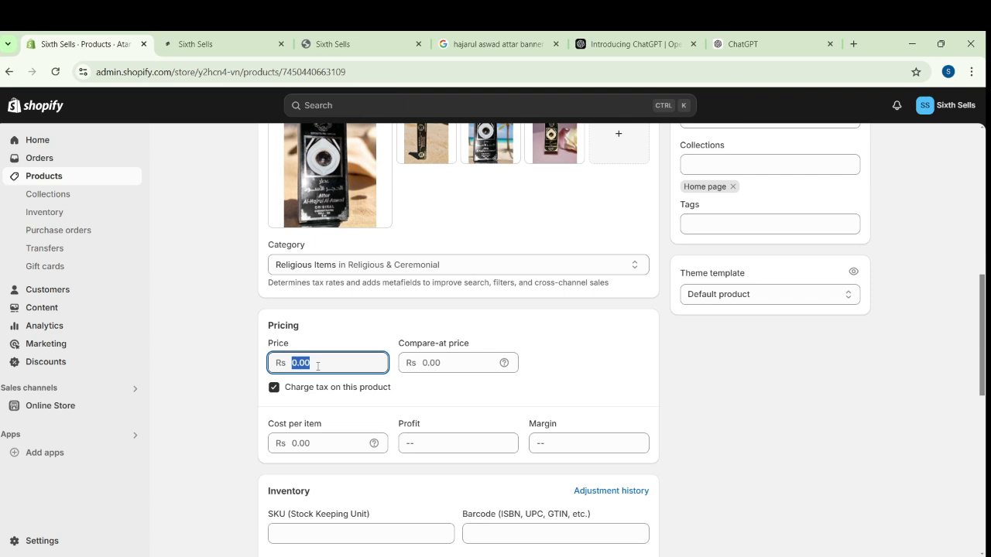
type("1200")
left_click(453, 366)
type("1500")
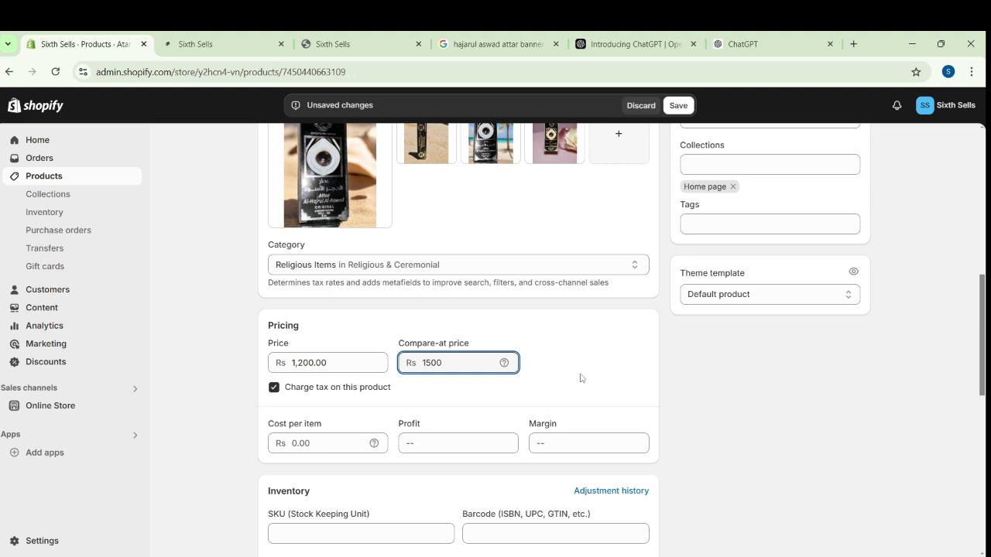
left_click(274, 387)
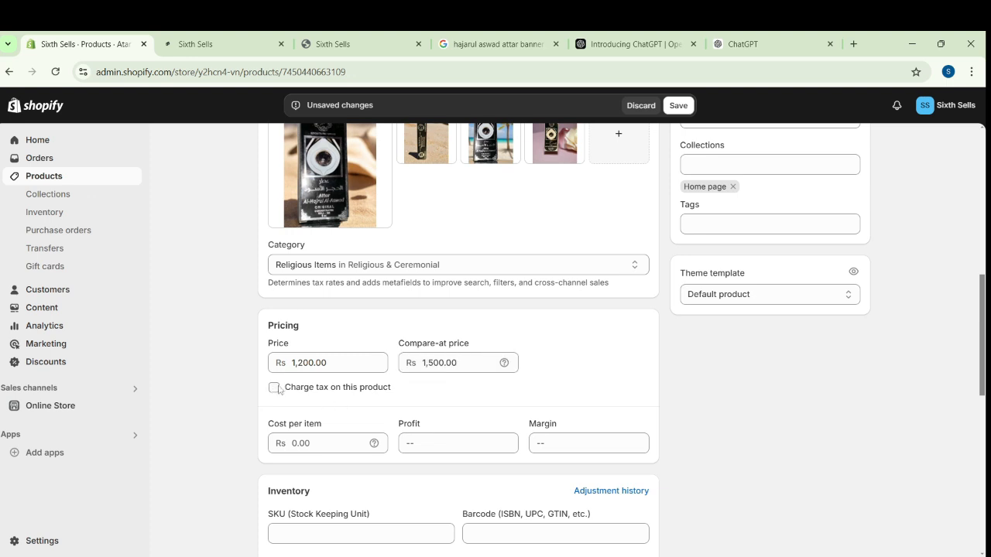
Allow selling when out of stock, set the shipping weight to 5 g, and save the product
scroll(633, 386, "down", 3)
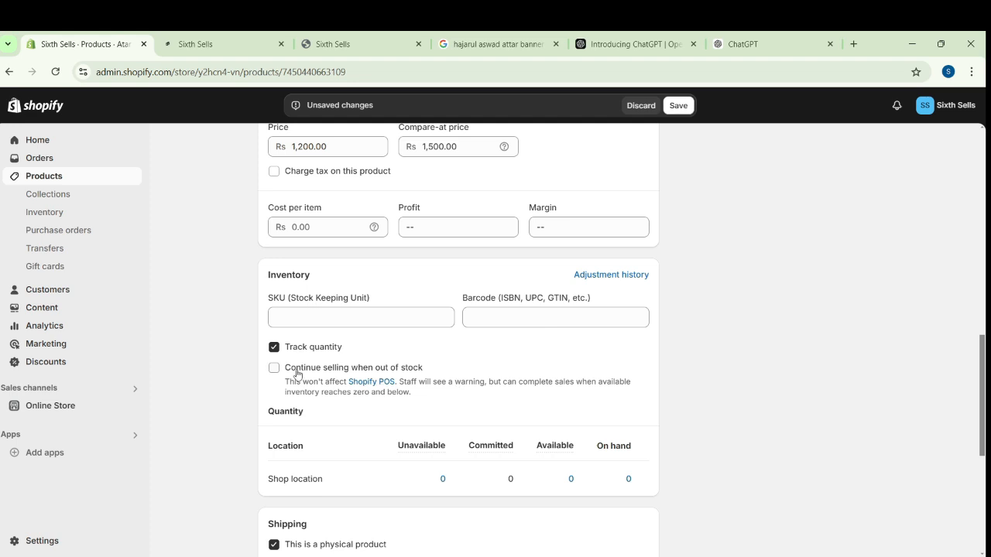
scroll(659, 397, "down", 1)
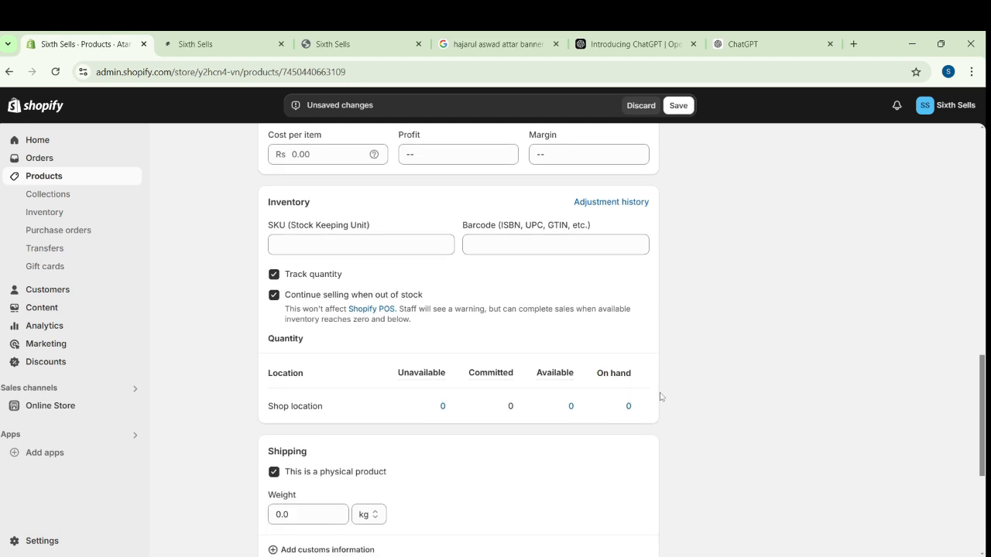
left_click(304, 509)
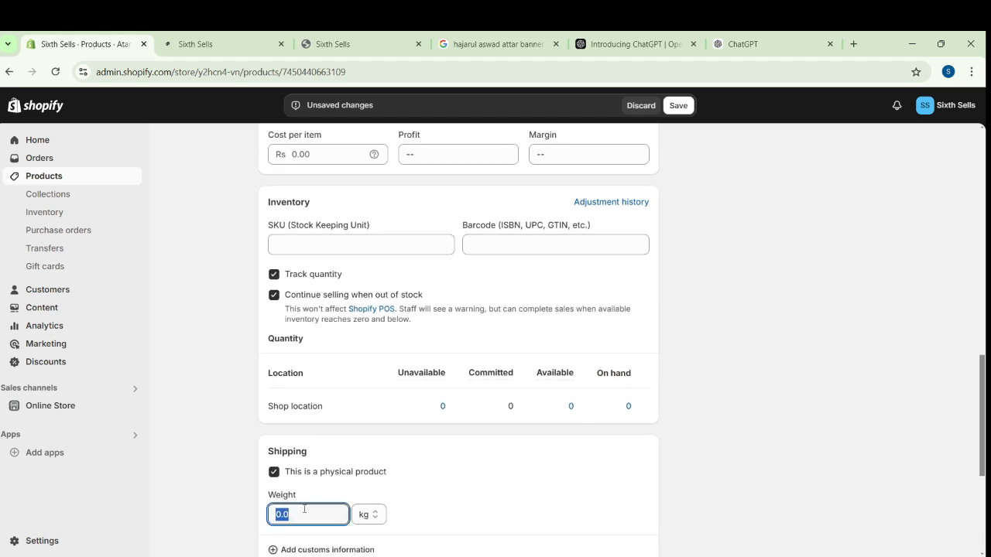
type("5")
left_click(369, 514)
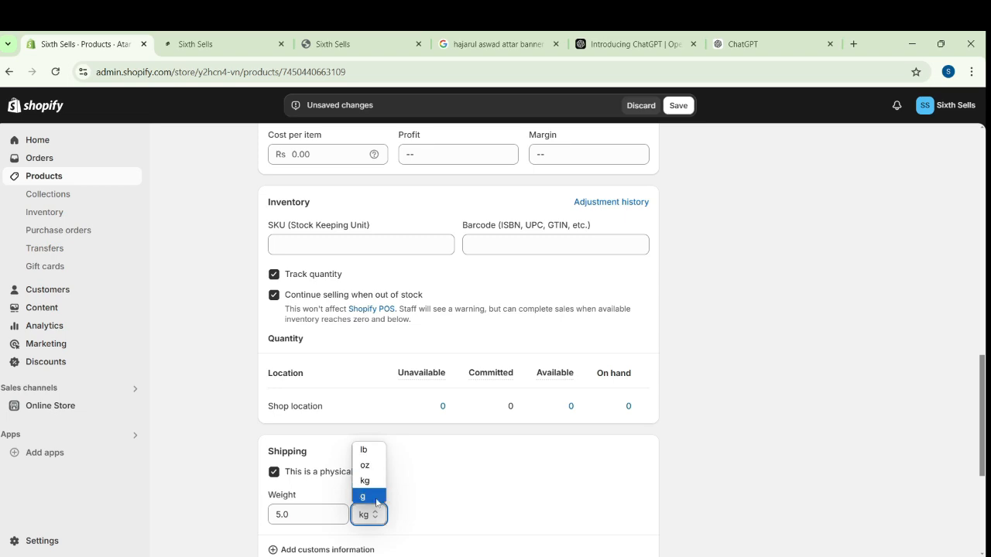
left_click(681, 105)
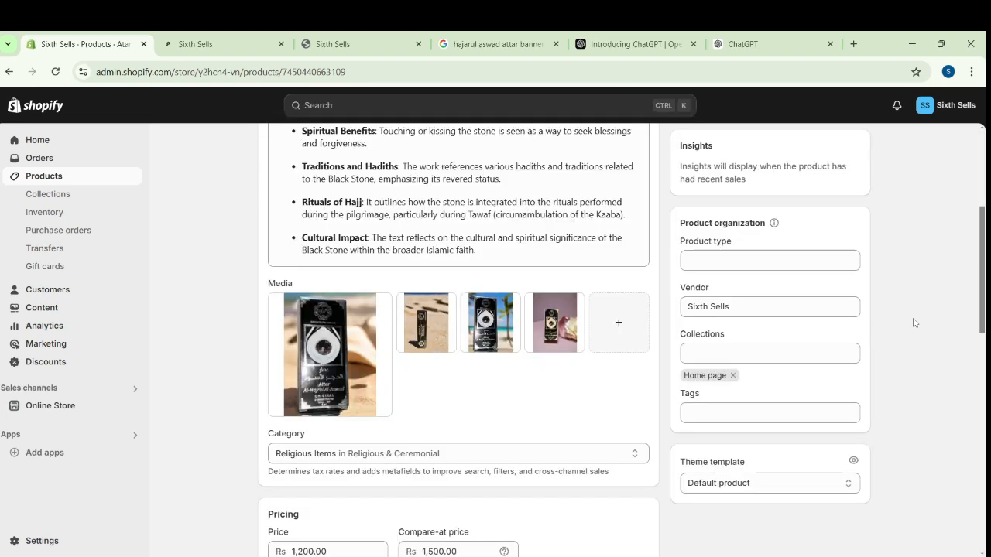
Add the product to the Attar collection and save it
left_click(784, 356)
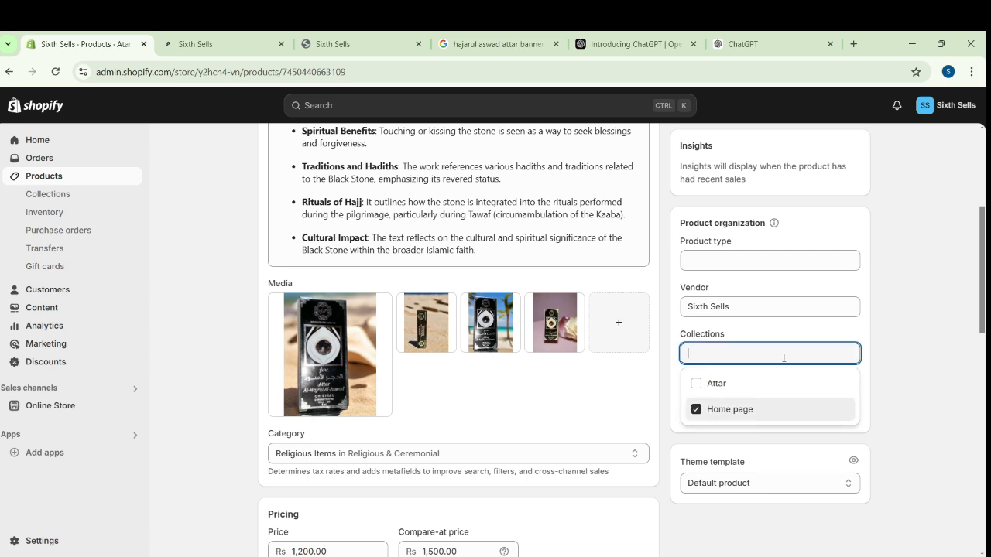
left_click(697, 387)
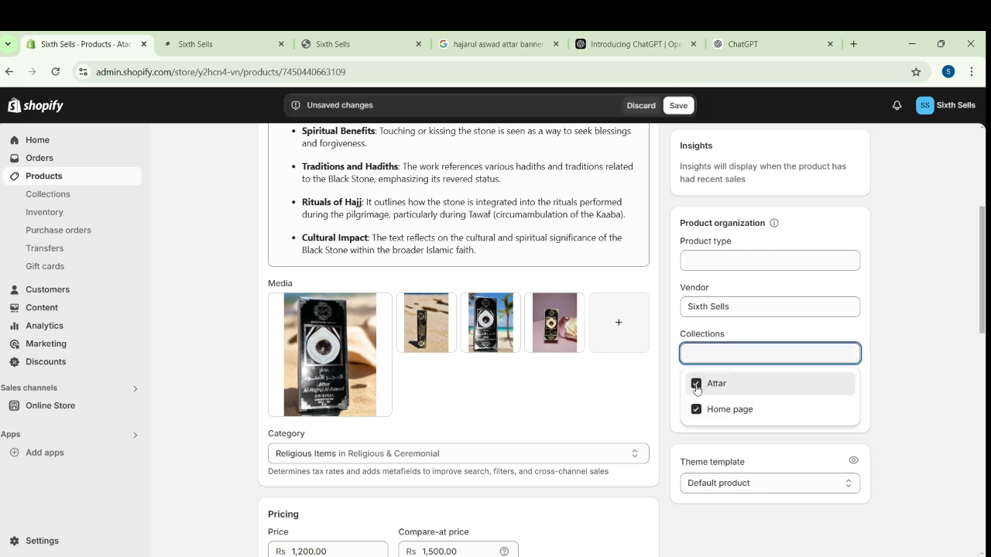
left_click(677, 104)
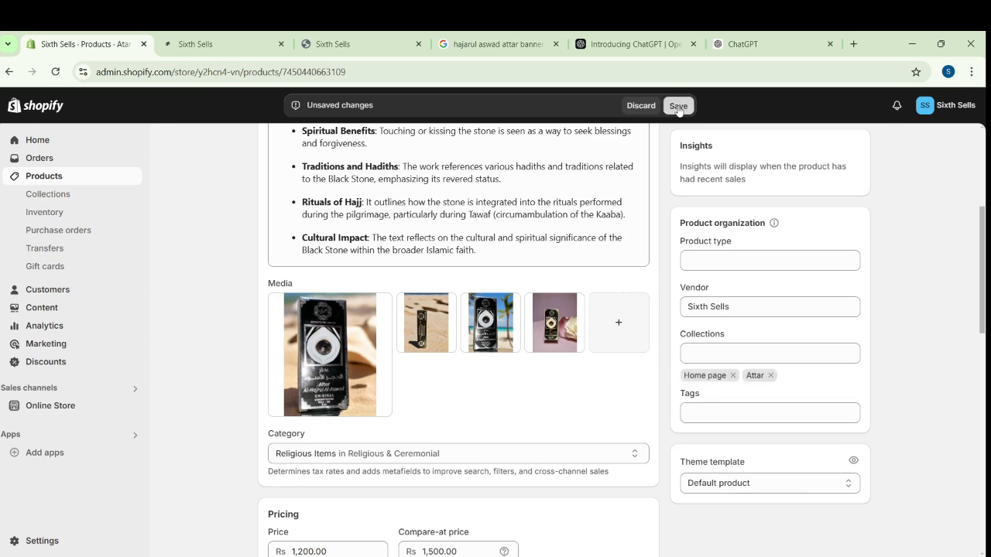
Open the Attar collection and check which products it contains
left_click(63, 197)
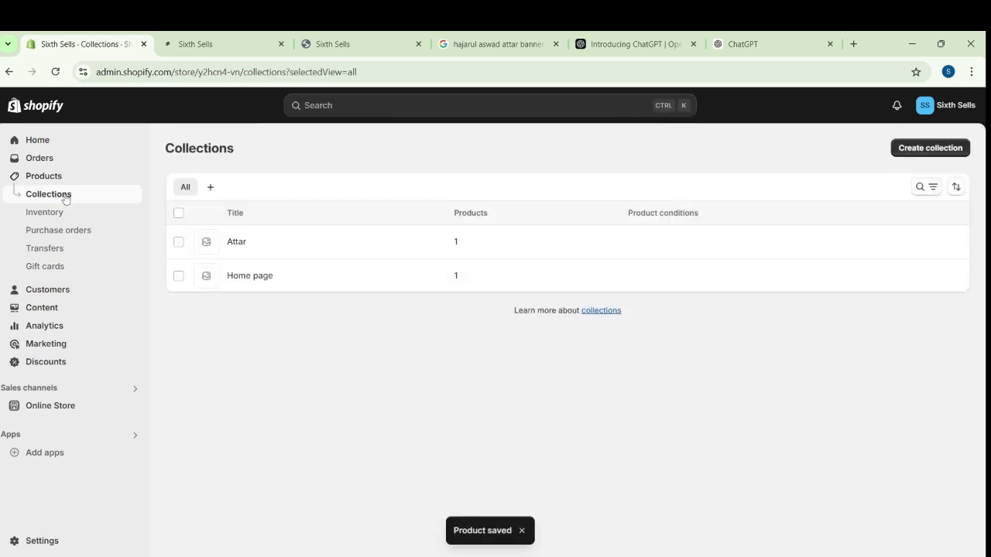
left_click(236, 241)
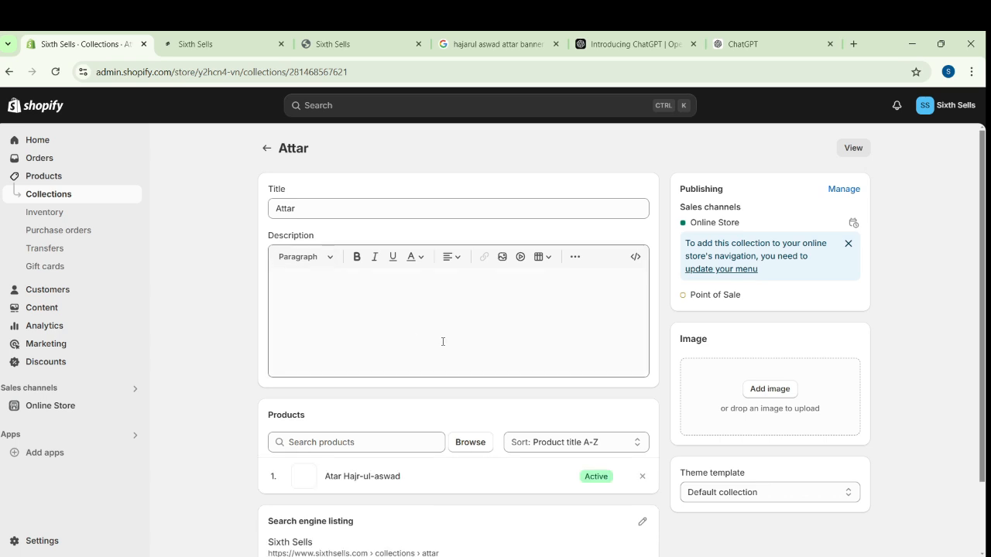
scroll(442, 340, "down", 1)
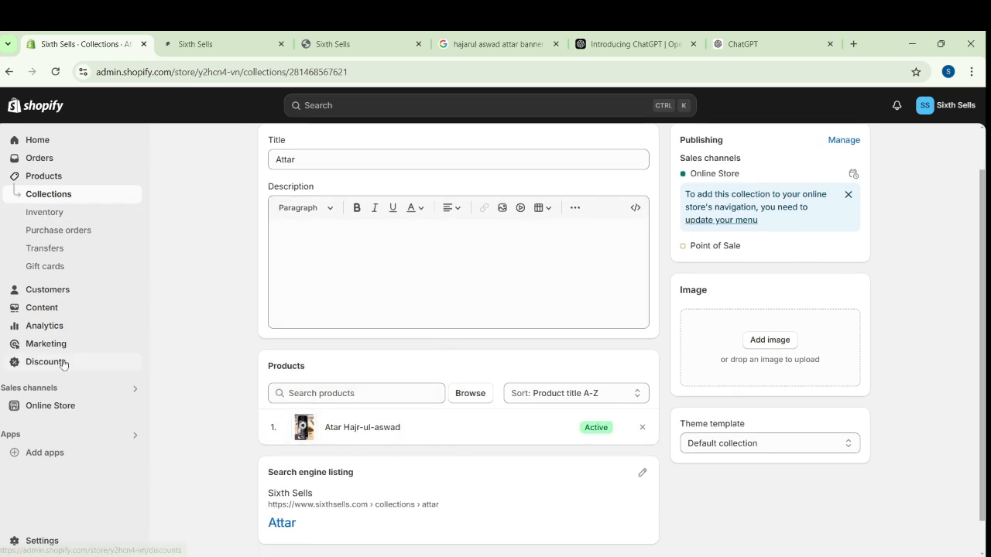
Reopen 10k-theme-1 for customizing and assign the Attar collection to the home page's Featured collection section
left_click(62, 405)
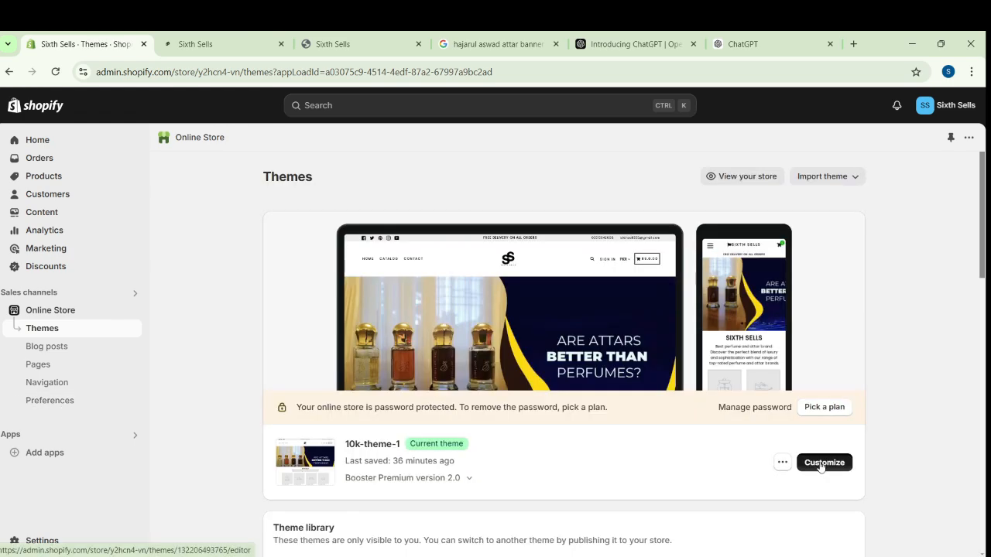
left_click(823, 464)
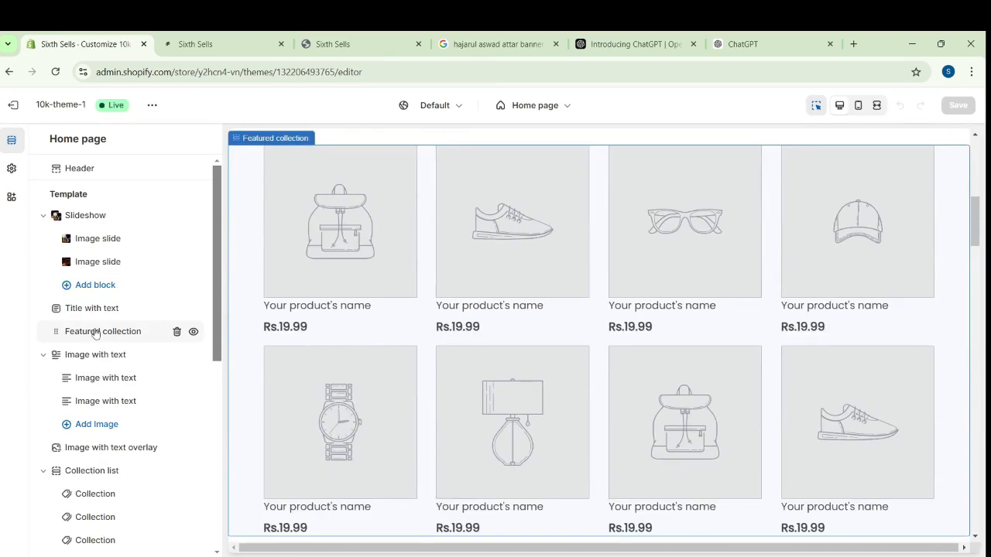
left_click(95, 332)
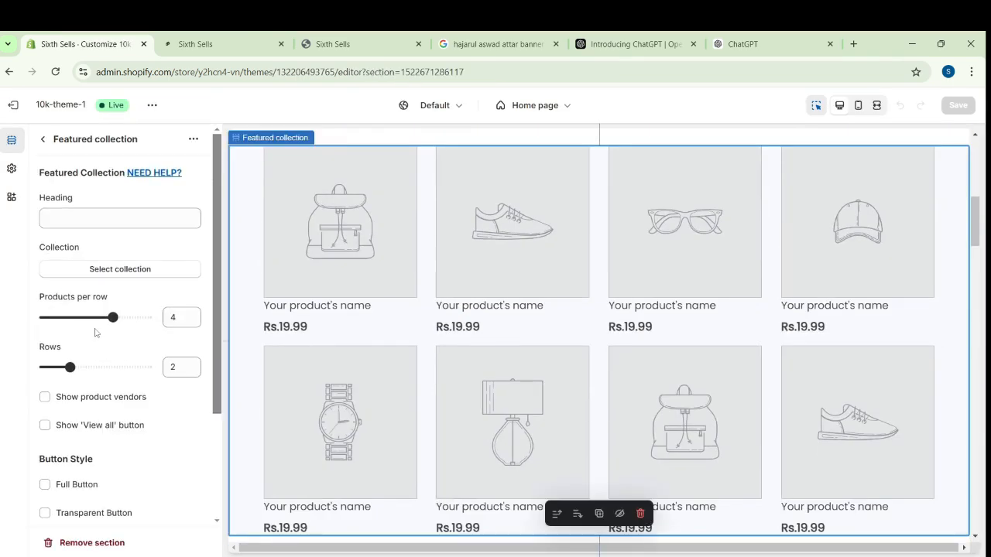
left_click(117, 270)
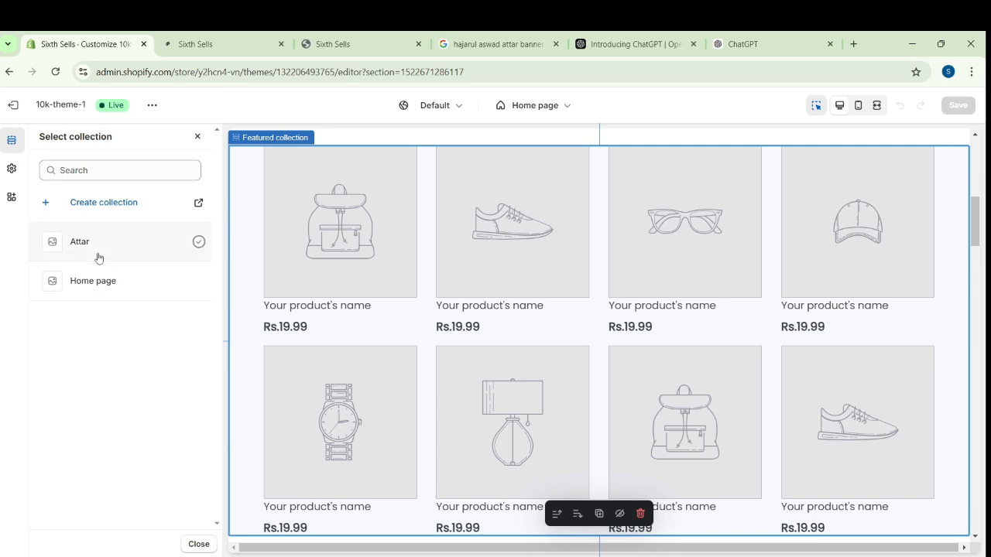
left_click(100, 257)
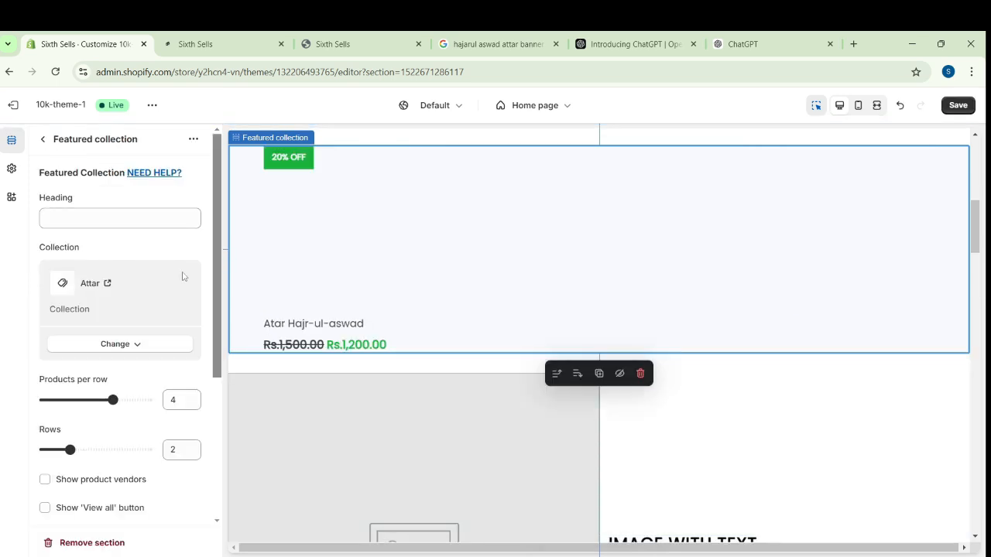
Set the Featured collection section's heading to "New Arrivals"
left_click(125, 221)
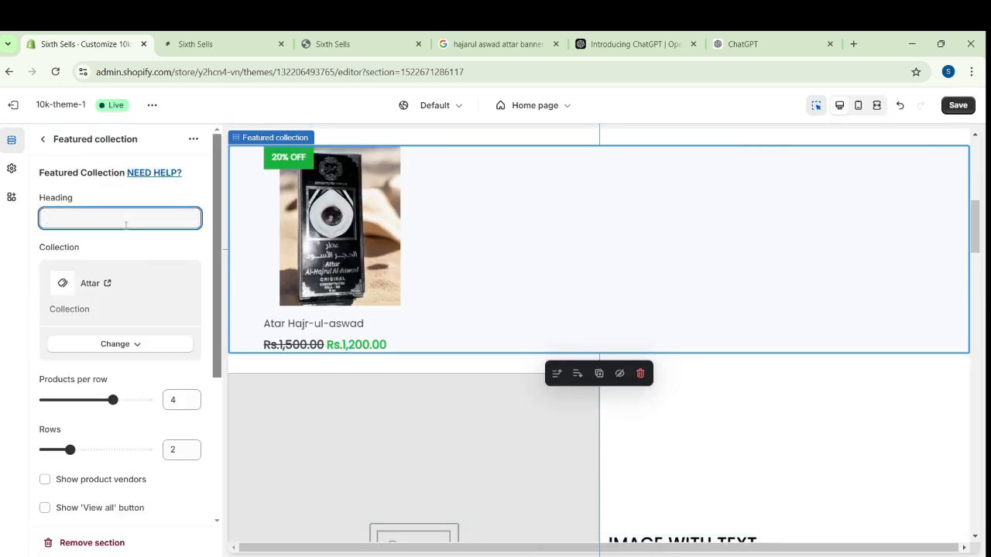
type("Neew")
key("BackSpace")
key("BackSpace")
type("w")
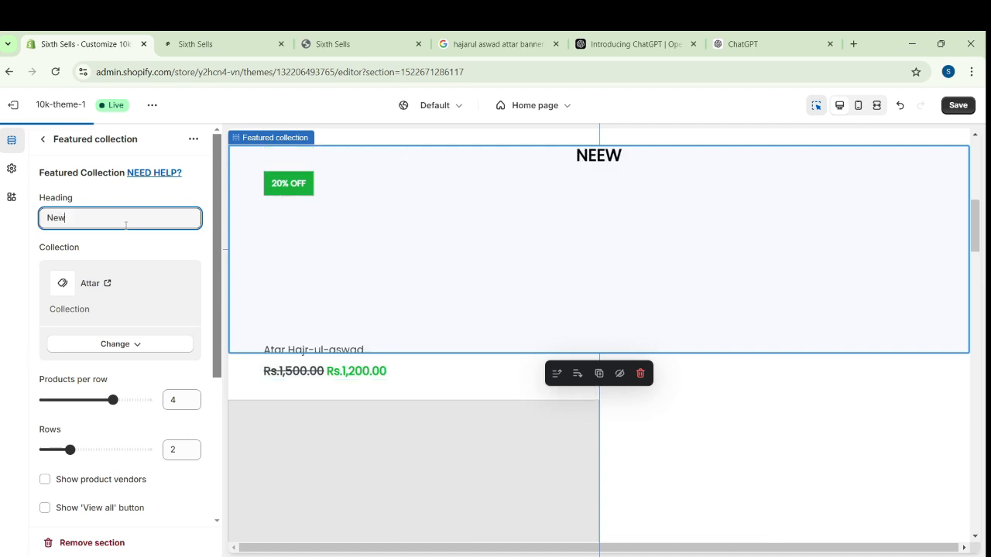
type(" Arrivals")
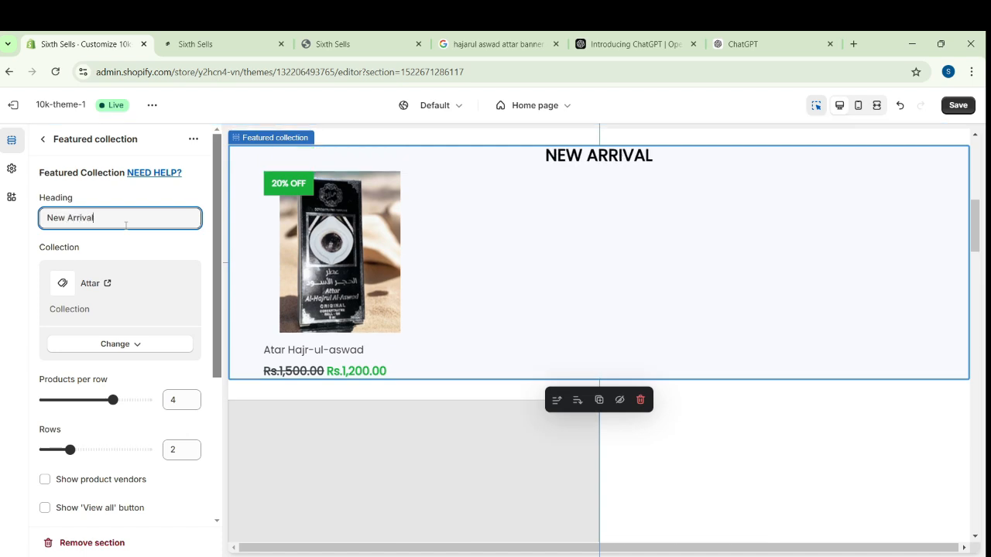
Turn on Show product vendors for the Featured collection section and save the theme
scroll(974, 157, "up", 10)
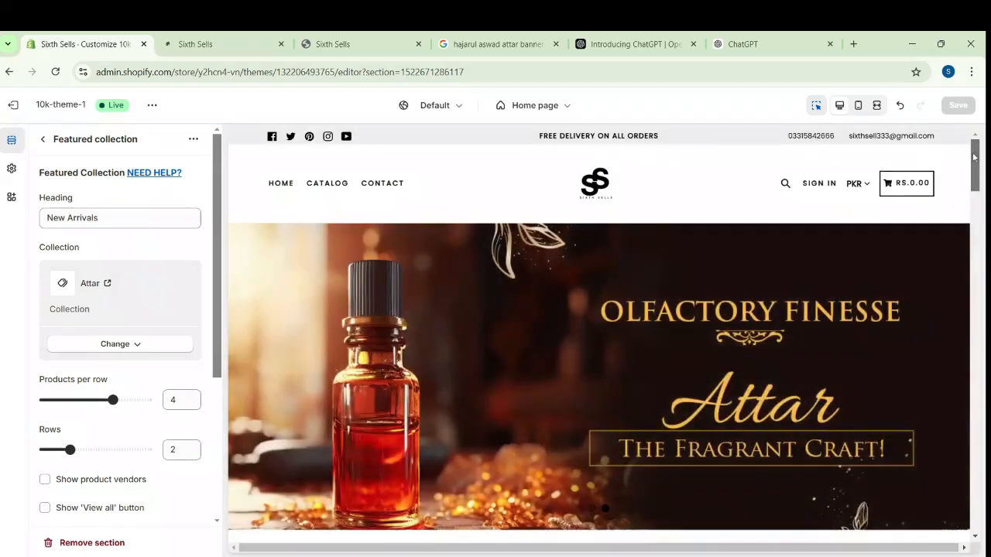
left_click_drag(973, 157, 977, 213)
left_click(45, 479)
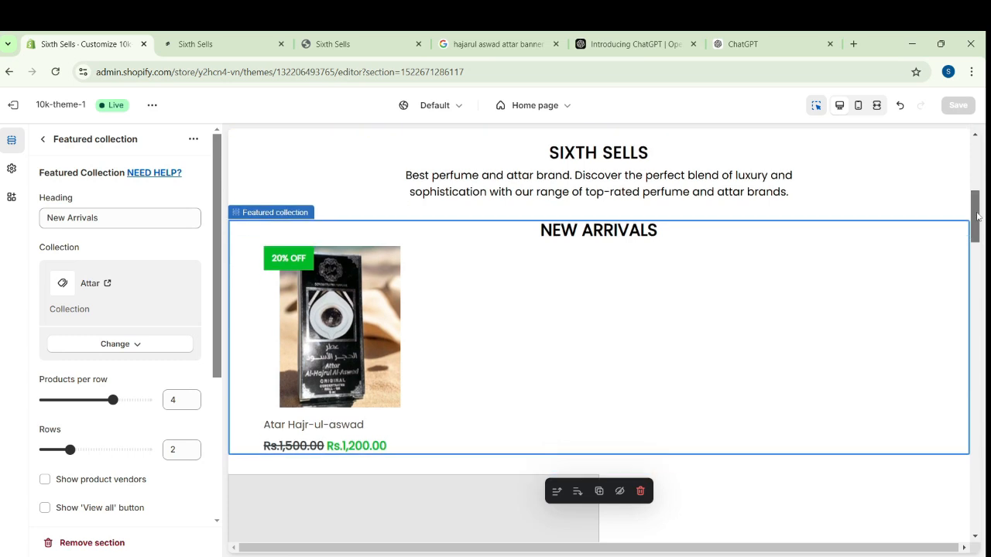
Assign the image IMG-20241031-WA0005 to the first block of the Image with text section
left_click(43, 139)
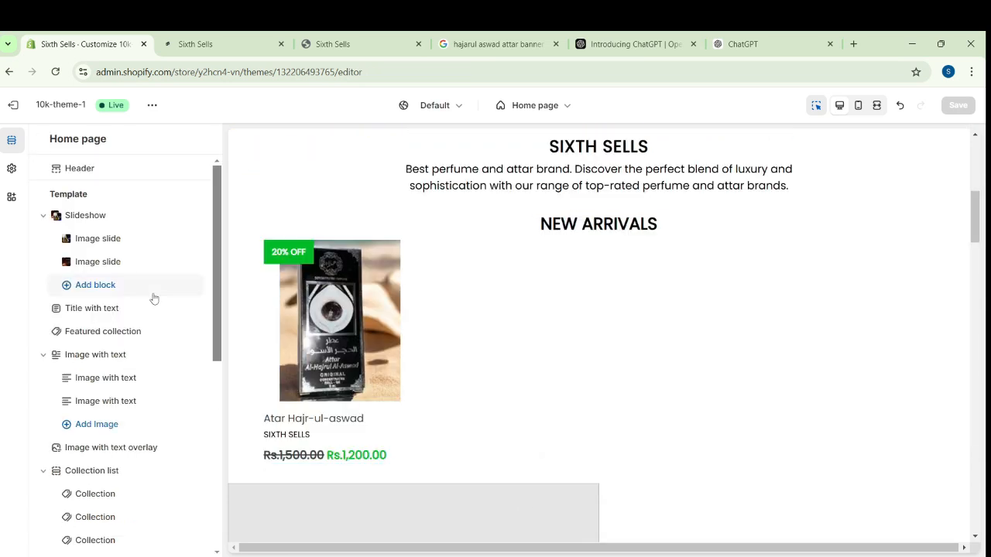
left_click(127, 382)
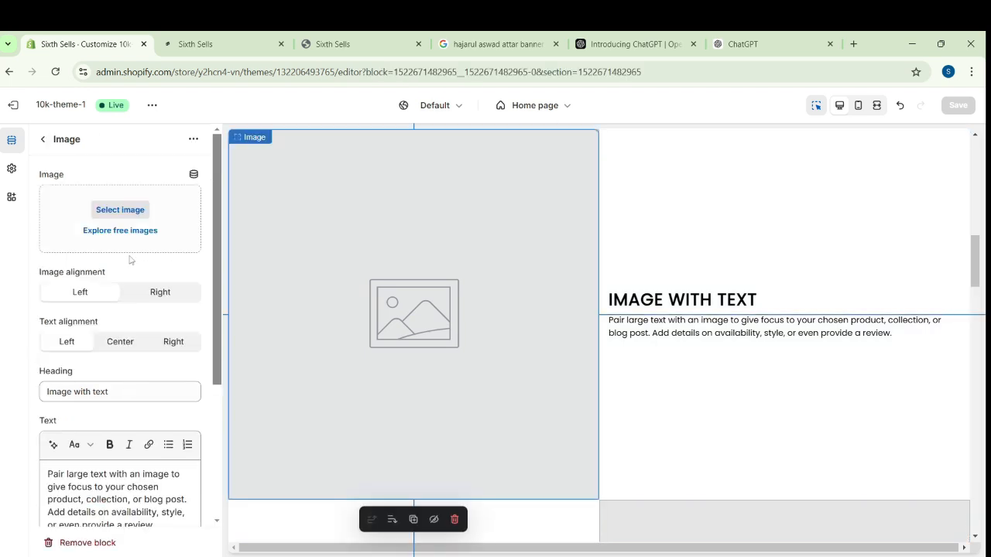
left_click(141, 215)
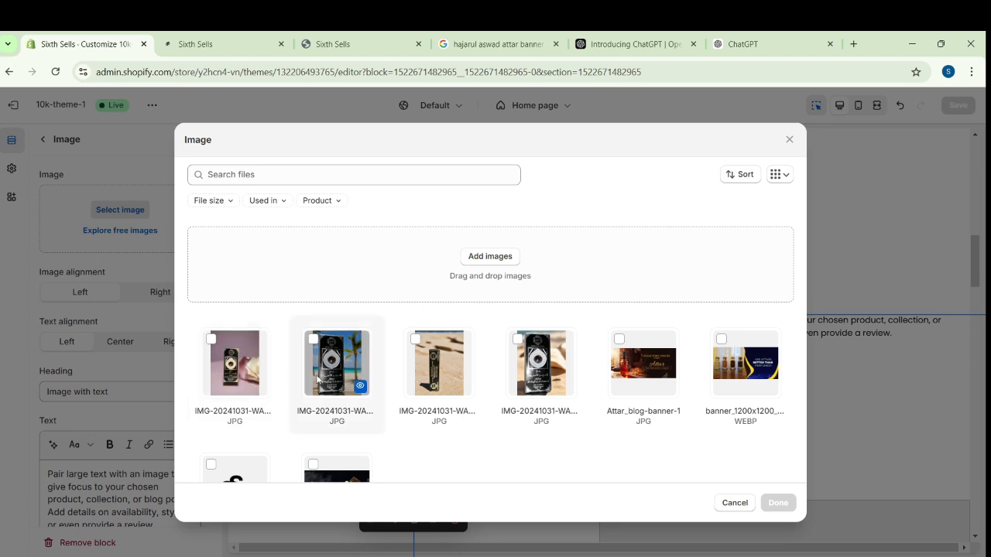
left_click(544, 366)
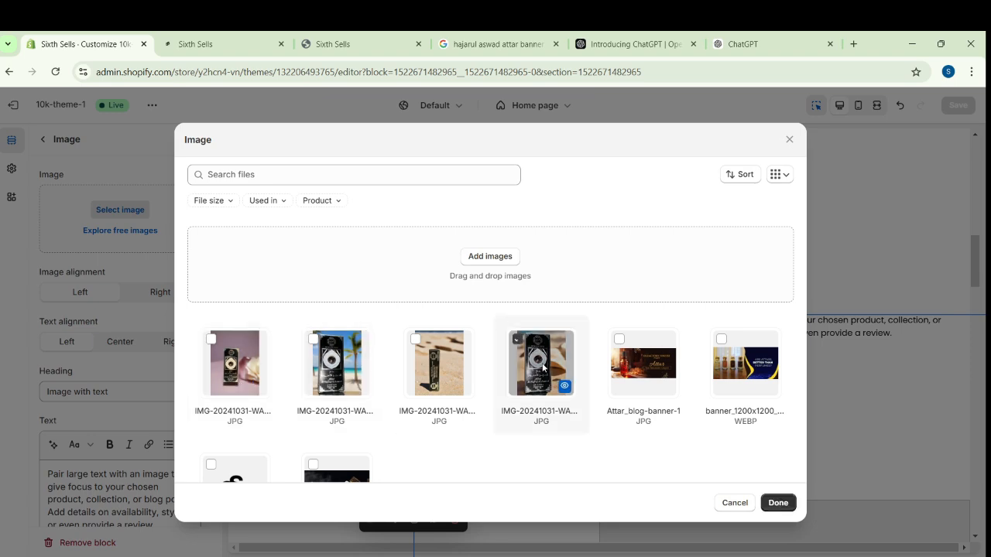
left_click(778, 503)
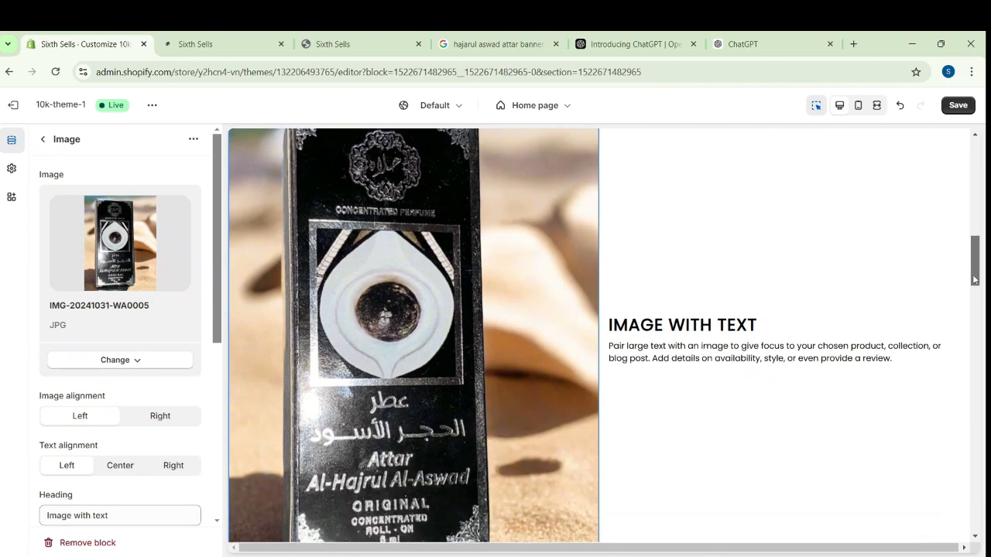
Set the first block's heading to "Hajr-ul-Aswad" and its text to "Lont Last Smell Oil Base Attar 100%", saving the theme
scroll(128, 387, "down", 3)
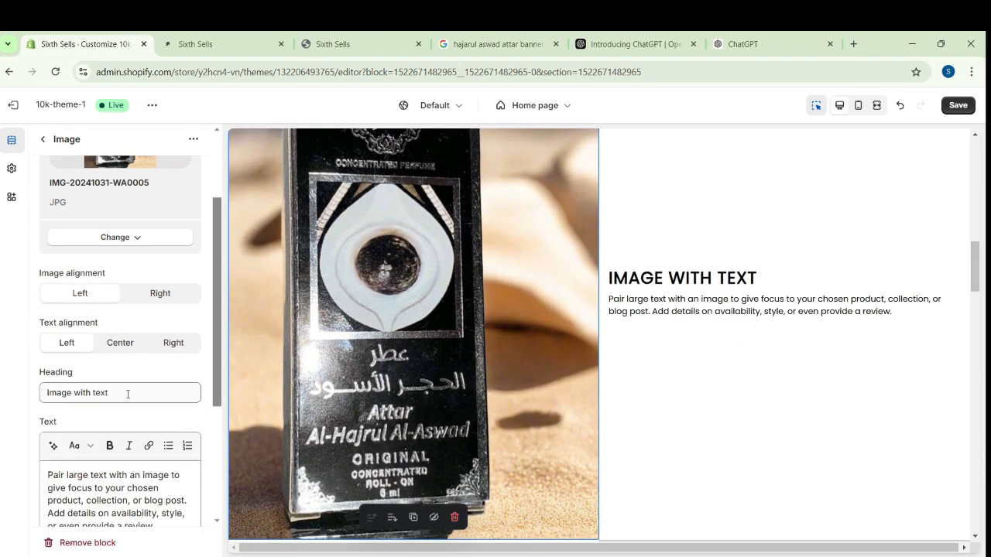
left_click(123, 395)
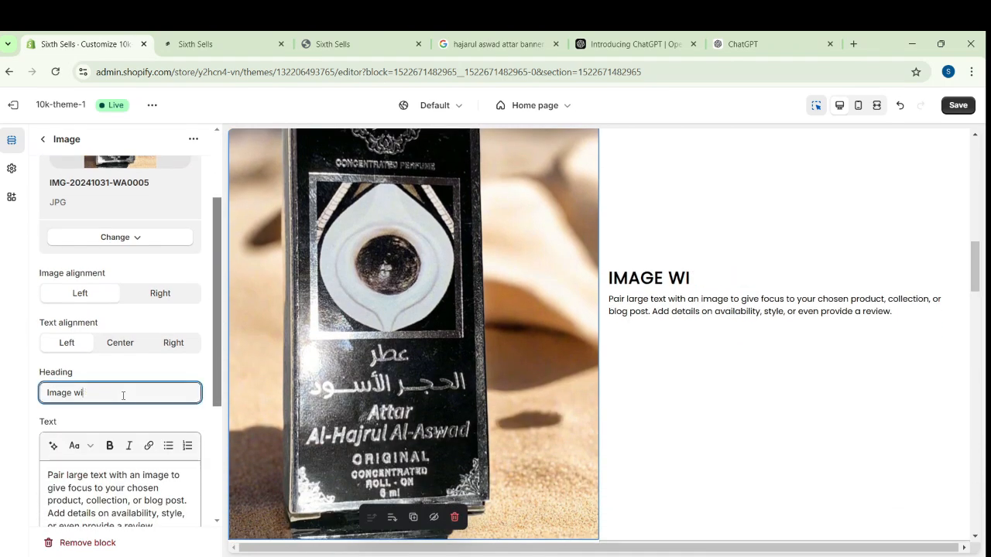
key("BackSpace")
key("BackSpace")
key("BackSpace")
key("BackSpace")
type("Hajru")
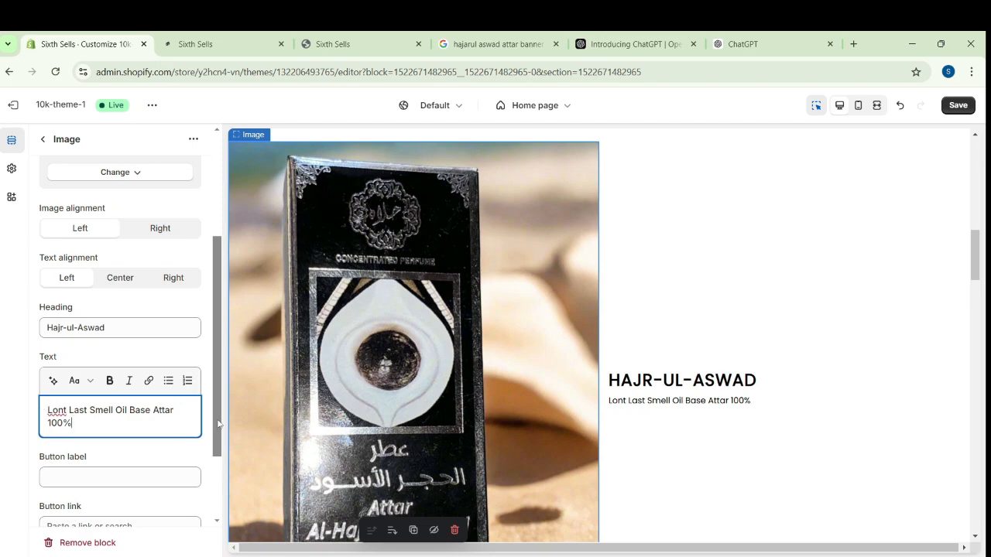
left_click_drag(218, 424, 224, 285)
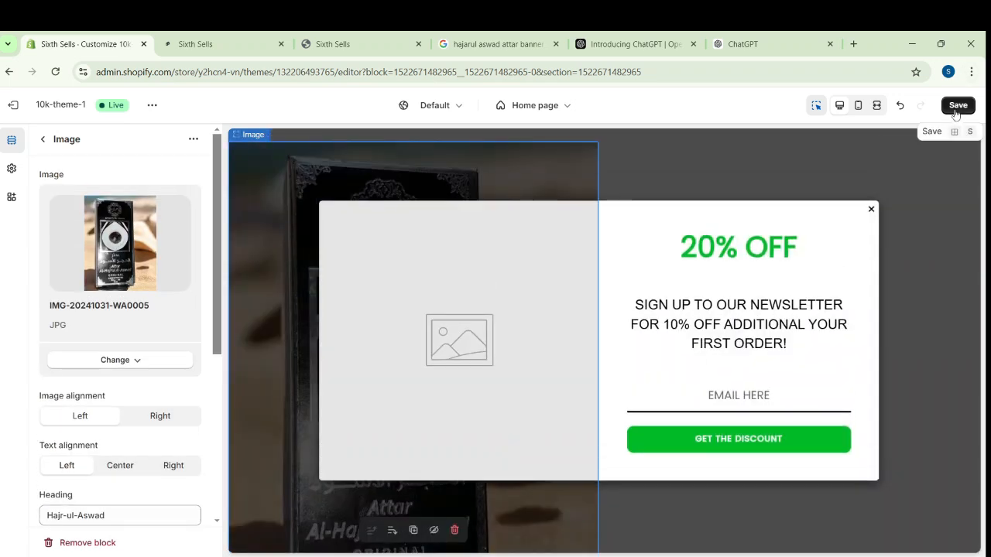
left_click(956, 112)
Assign the attar box photo with the palm tree beach background to the second Image with text block
left_click(43, 139)
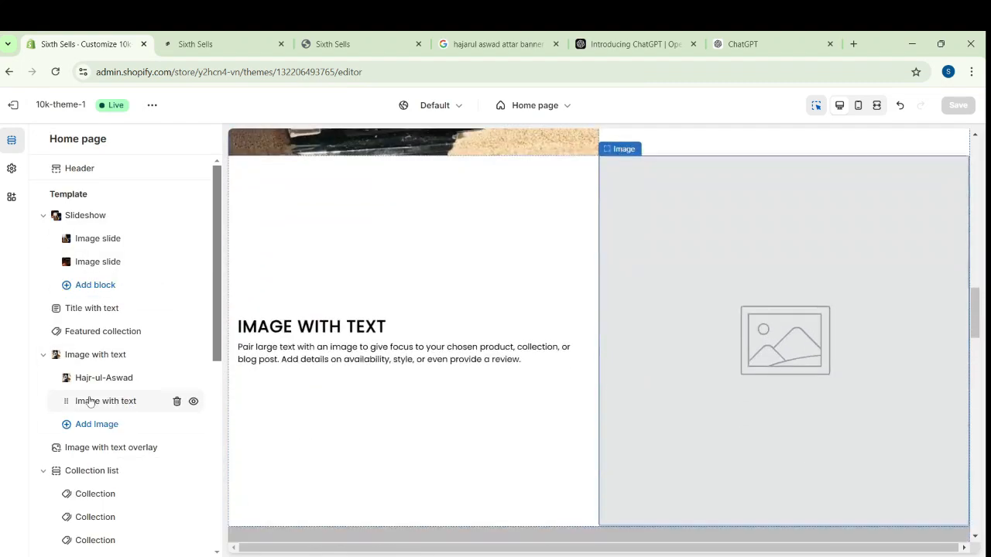
left_click(91, 399)
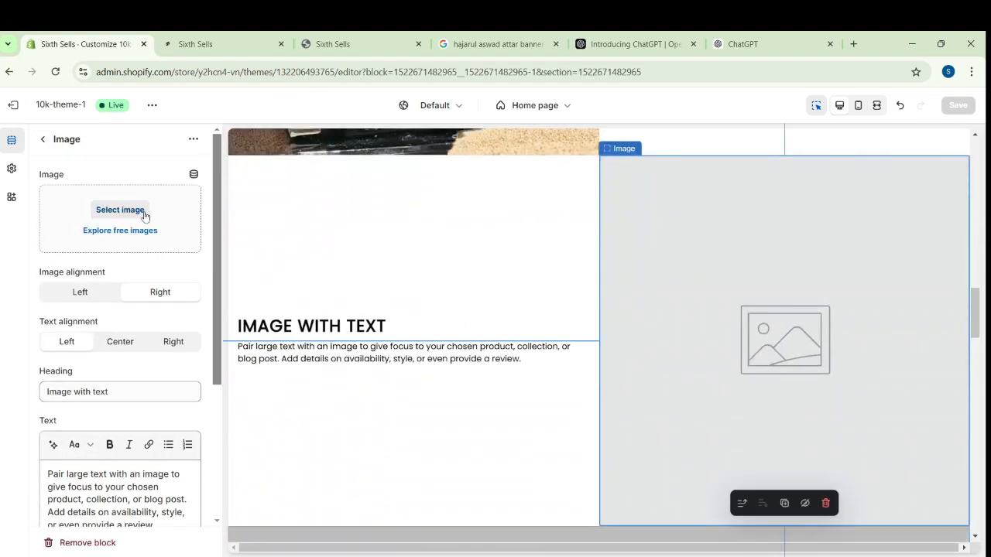
left_click(120, 210)
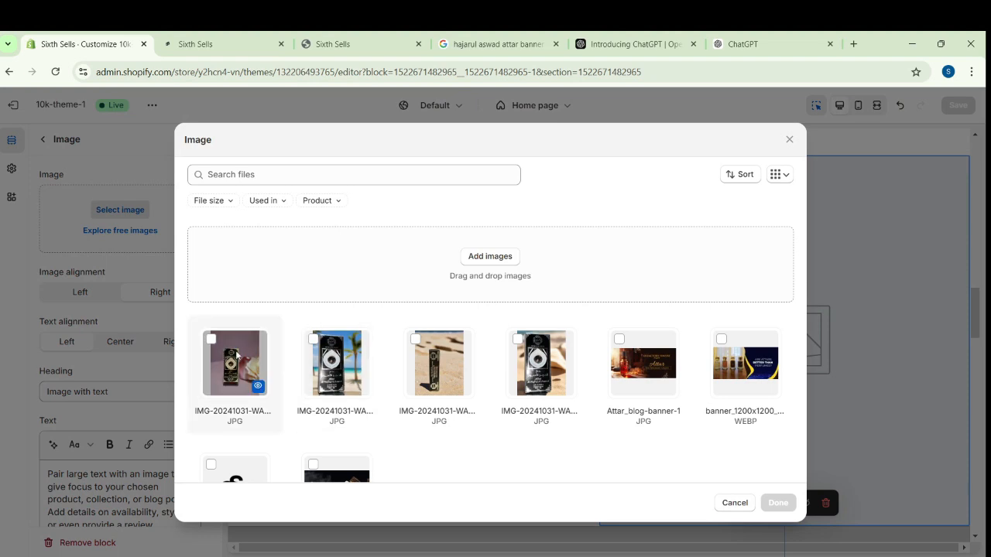
left_click(326, 355)
left_click(778, 503)
Set the second block's heading to "Elegent Hajr-ul-Aswad"
left_click(133, 359)
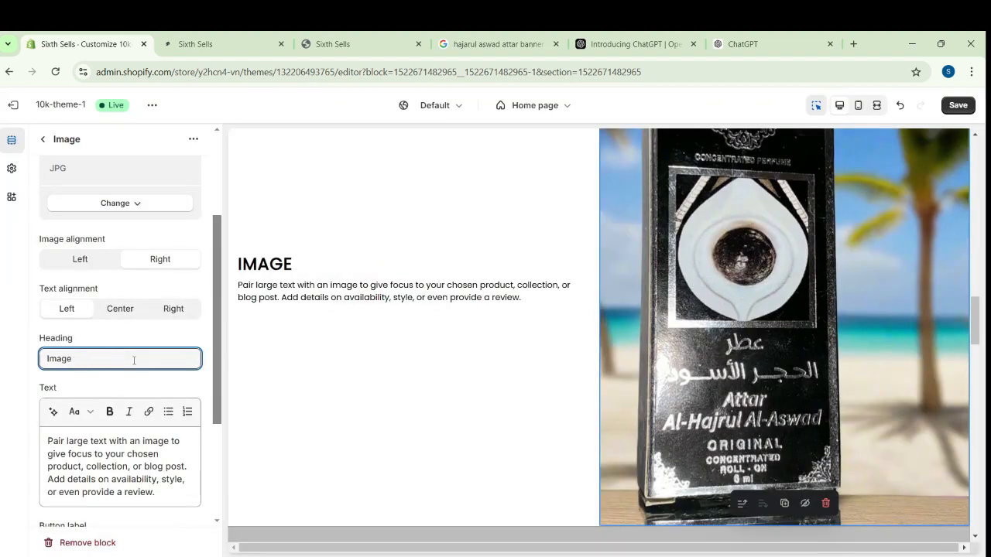
key("BackSpace")
key("BackSpace")
key("BackSpace")
key("BackSpace")
key("BackSpace")
type("Elegent Hajr")
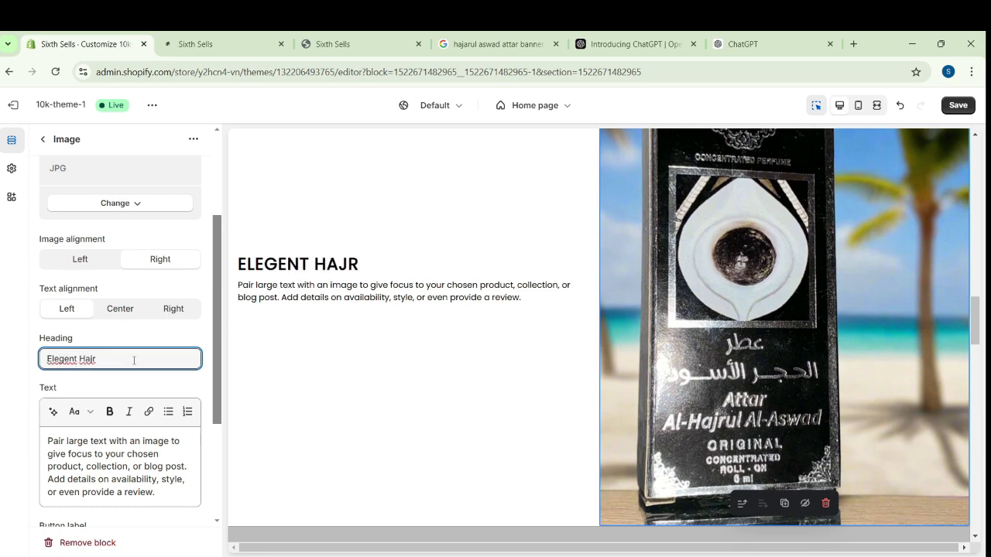
type("u")
key("BackSpace")
type("-ul-Asw")
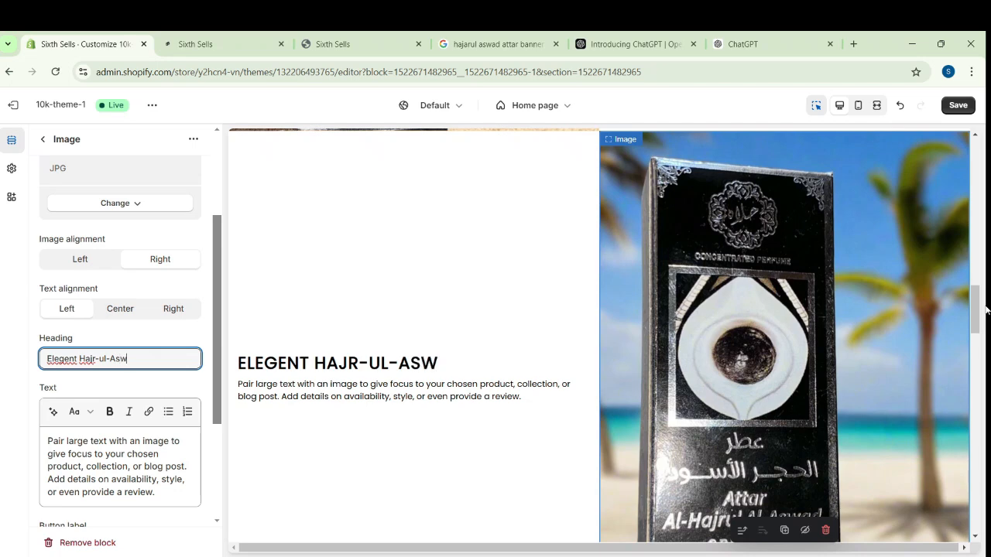
Replace the second block's placeholder text with text generated from the description "long last perfume" in the Expert tone
type("long last perf")
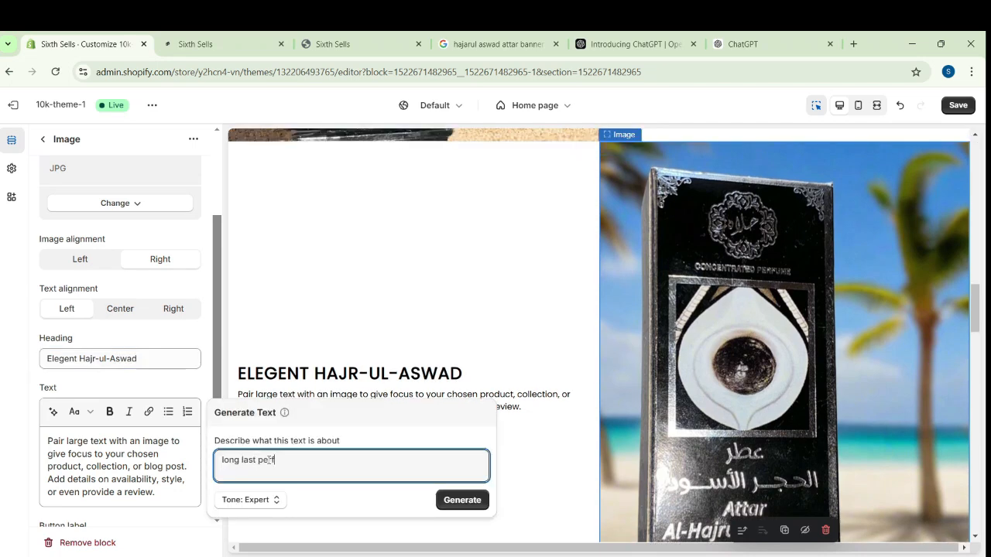
type("ume")
key("Return")
left_click(372, 496)
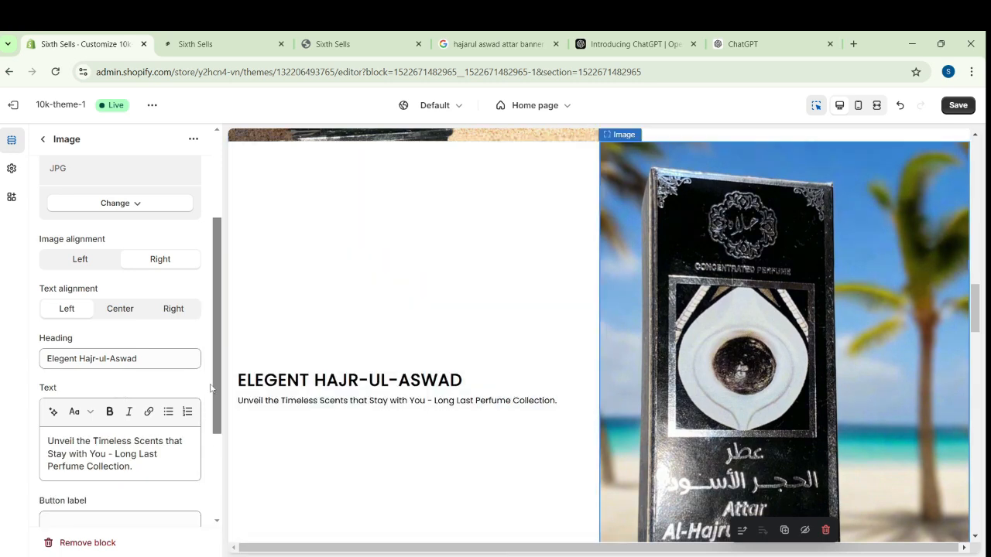
Label the second block's button "Buy Now" and enable the Full Button style
scroll(126, 445, "down", 3)
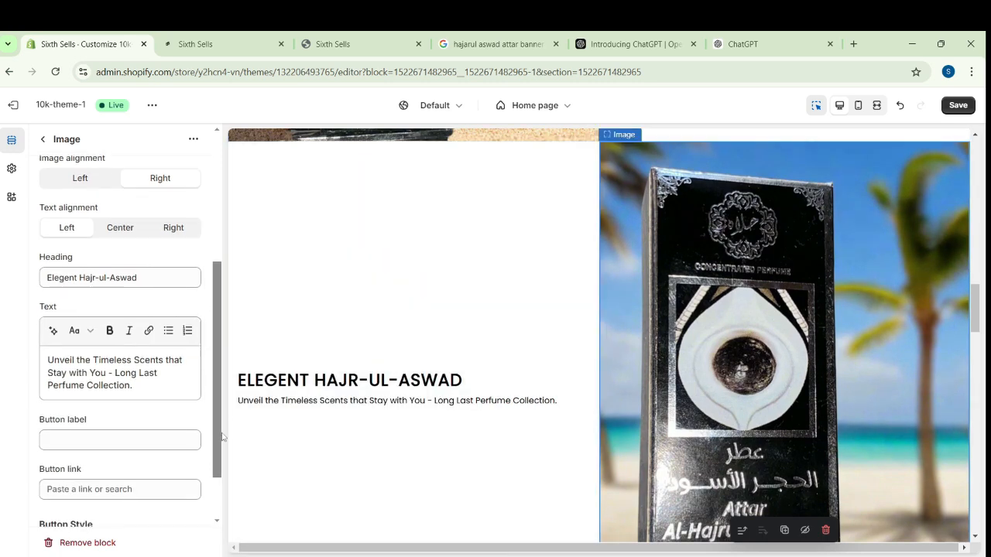
left_click(132, 432)
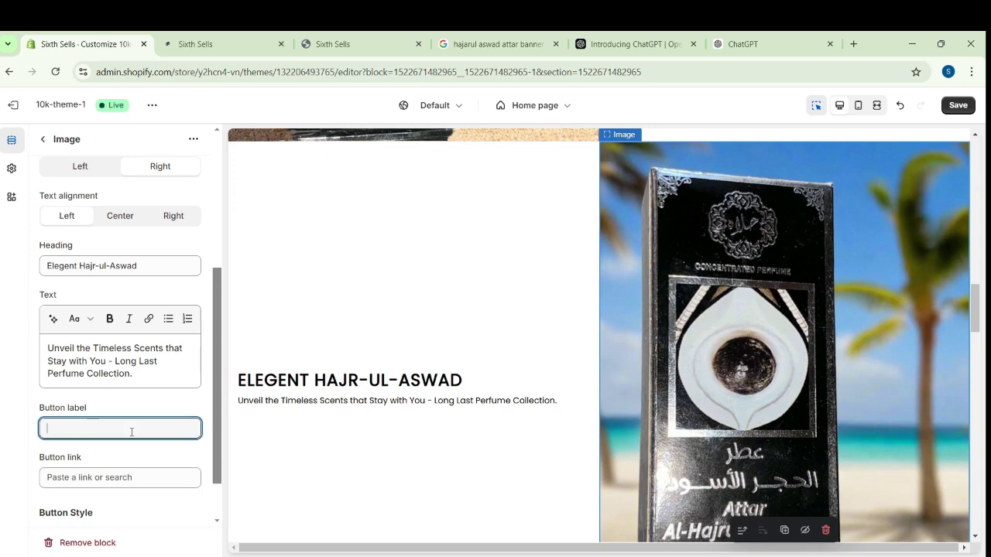
type("Buy Now")
left_click_drag(218, 423, 217, 451)
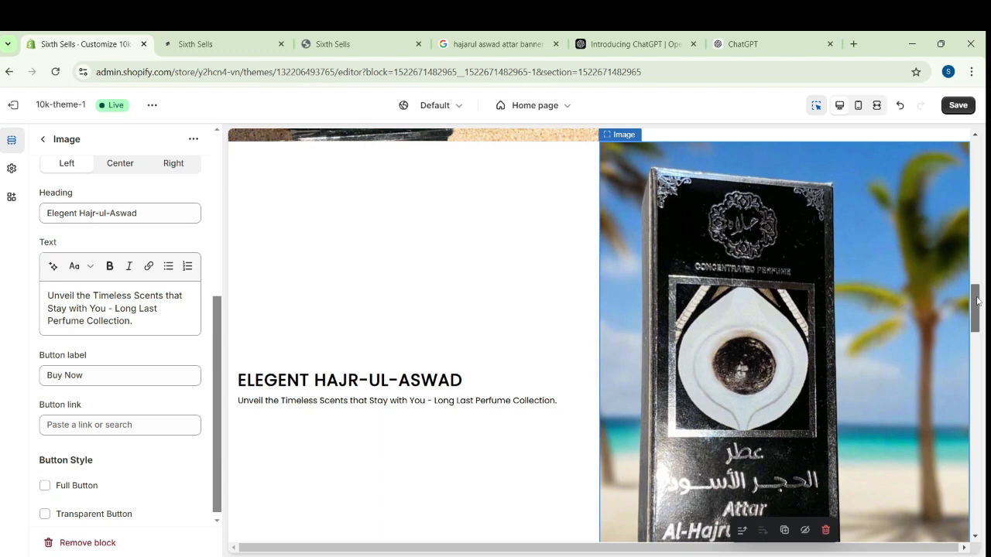
left_click_drag(976, 300, 976, 308)
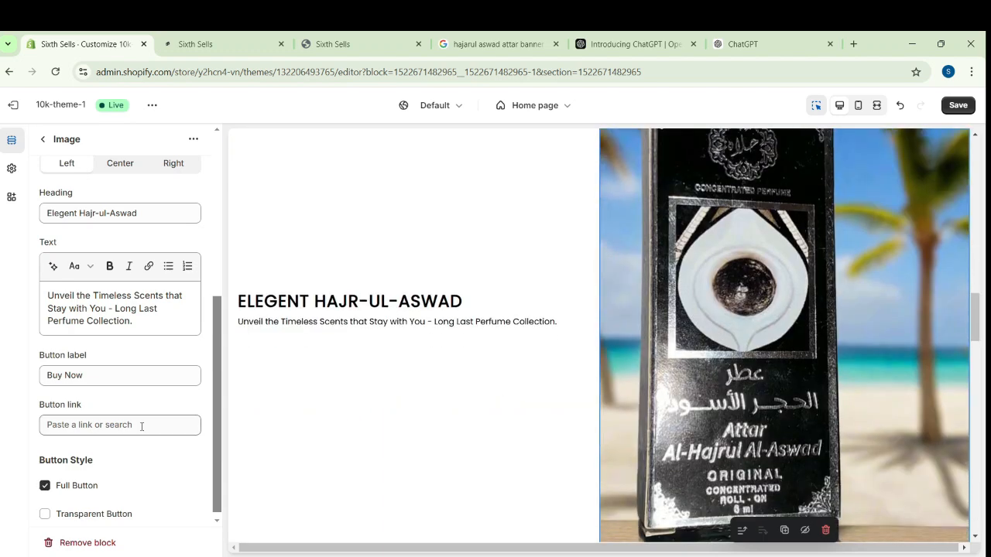
Link the second block's Buy Now button to the Atar Hajr-ul-aswad product
left_click(141, 425)
left_click(116, 295)
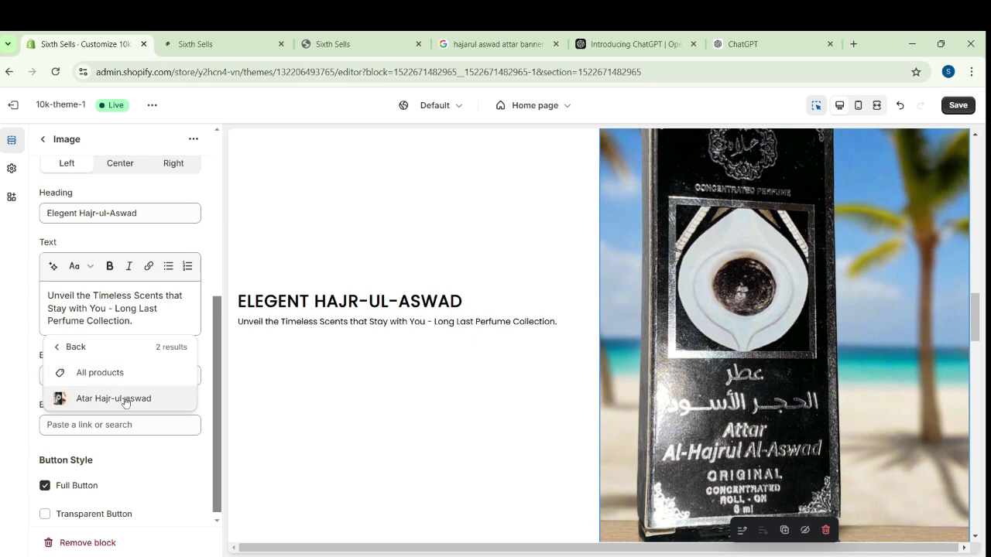
left_click(116, 398)
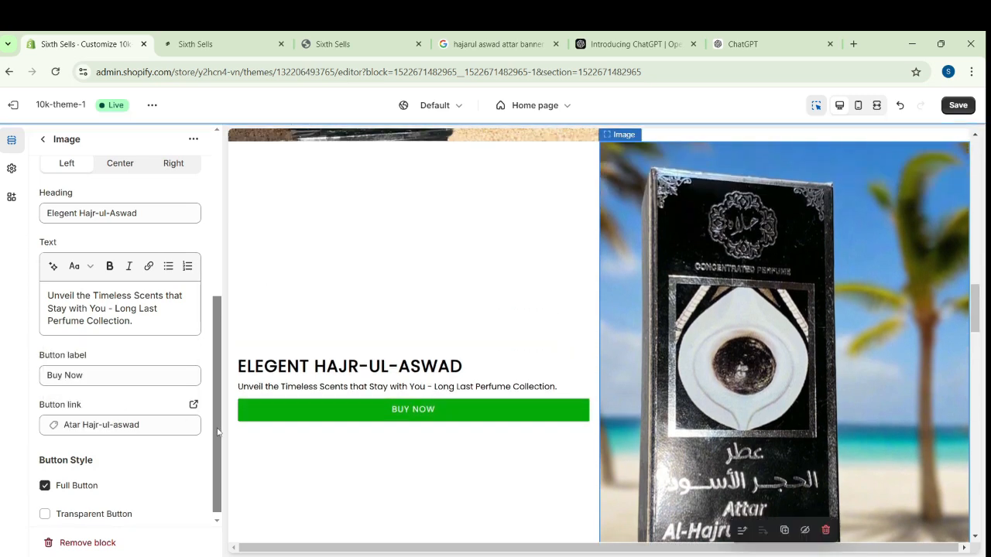
left_click_drag(218, 433, 218, 453)
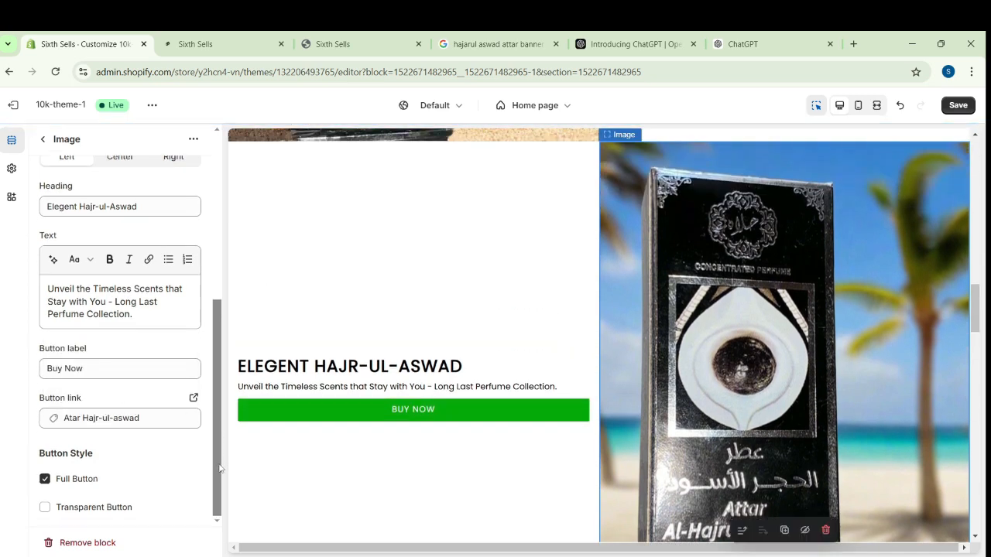
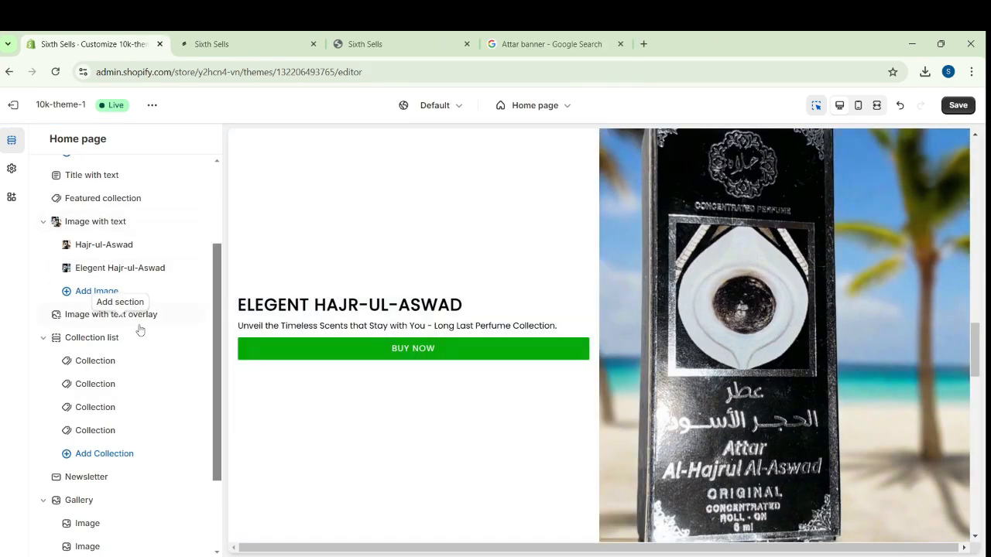
Set the Image with text overlay section's image to the perfume bottles banner from the store's existing files
left_click(80, 316)
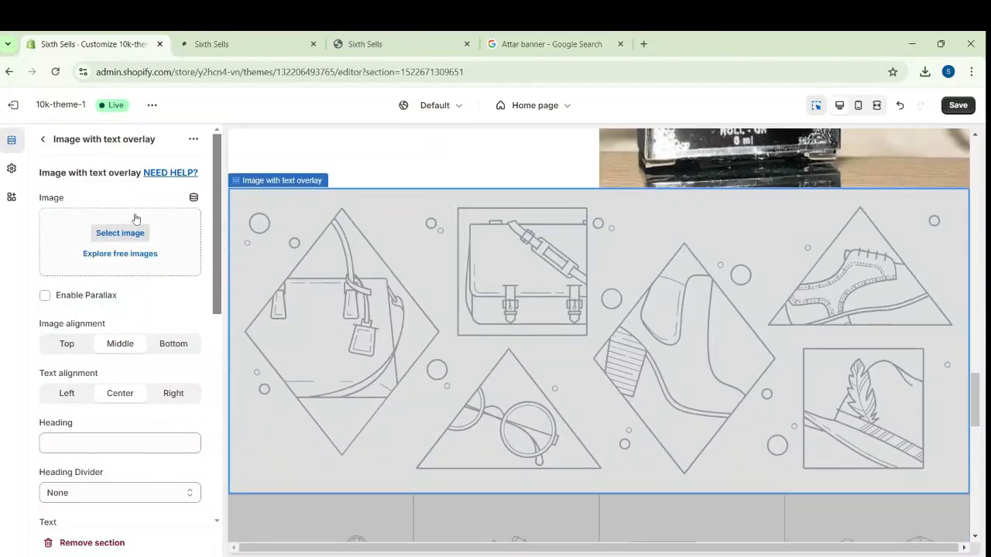
left_click(142, 233)
left_click(258, 387)
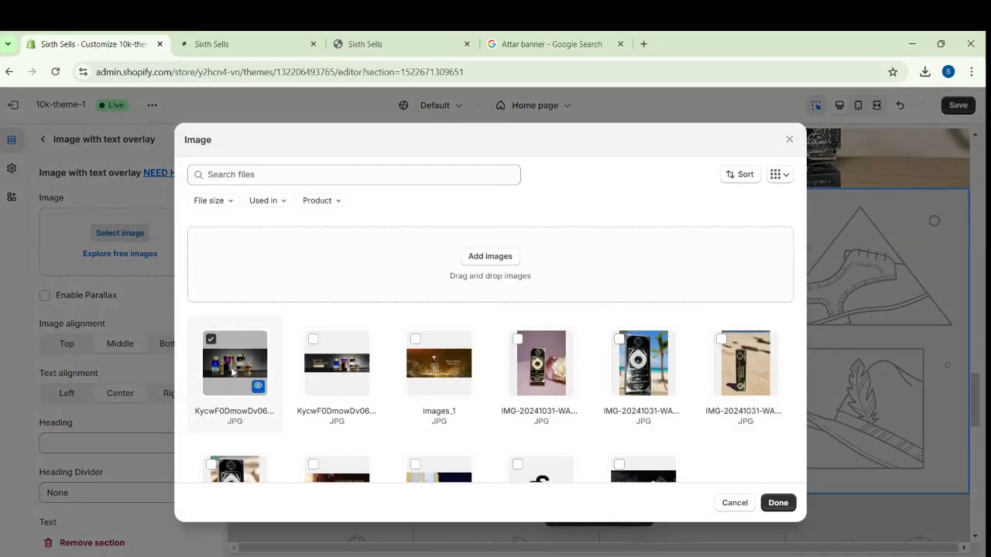
left_click(778, 502)
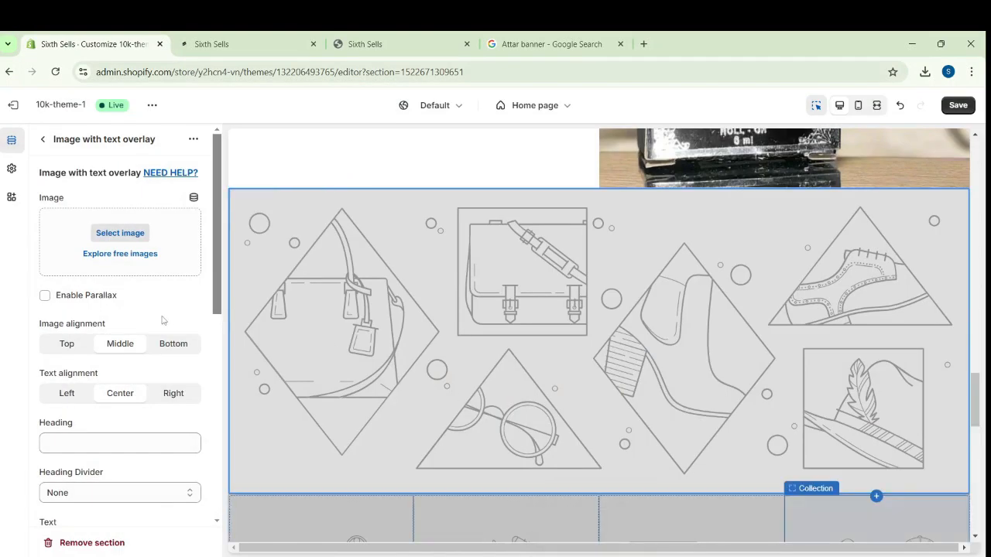
Give the overlay section a "Buy Now" button linked to the Atar Hajr-ul-aswad product, using the Transparent Button style
scroll(161, 349, "down", 3)
scroll(161, 412, "down", 3)
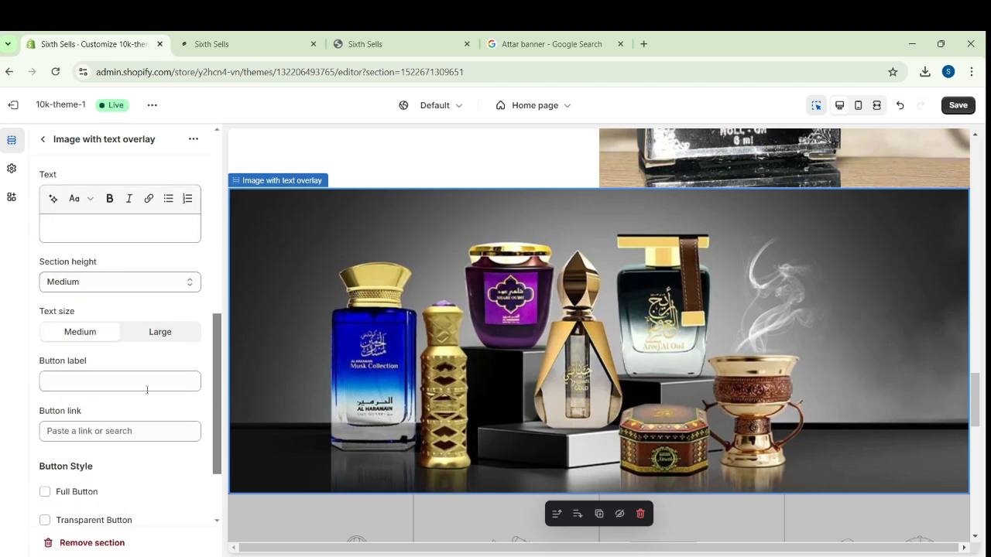
left_click(130, 380)
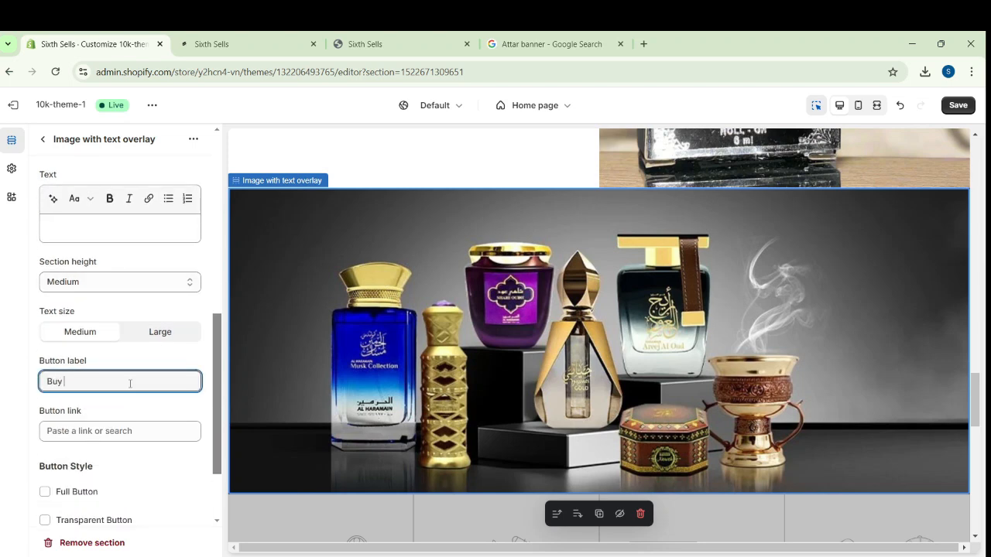
type("Buy Now")
scroll(137, 433, "down", 3)
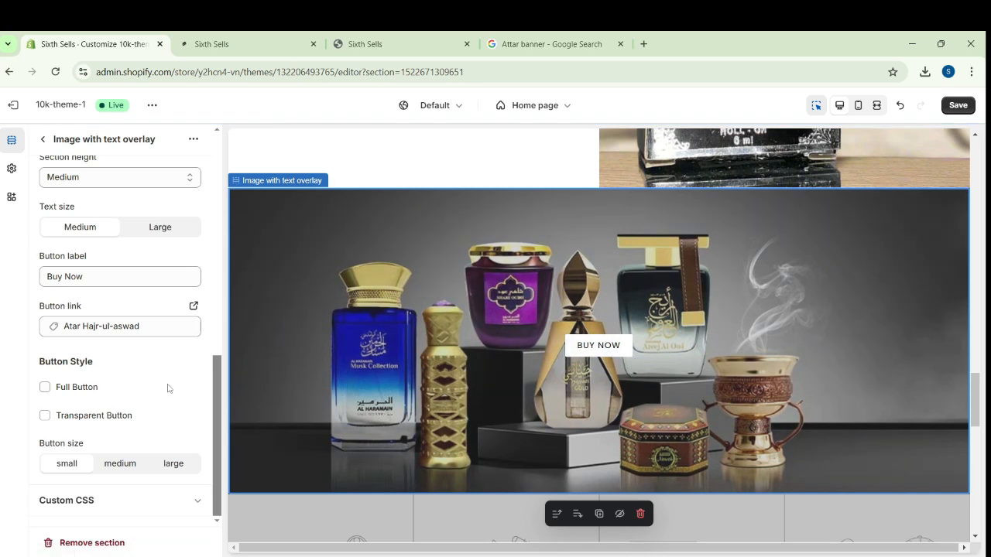
scroll(168, 388, "up", 1)
scroll(168, 388, "down", 1)
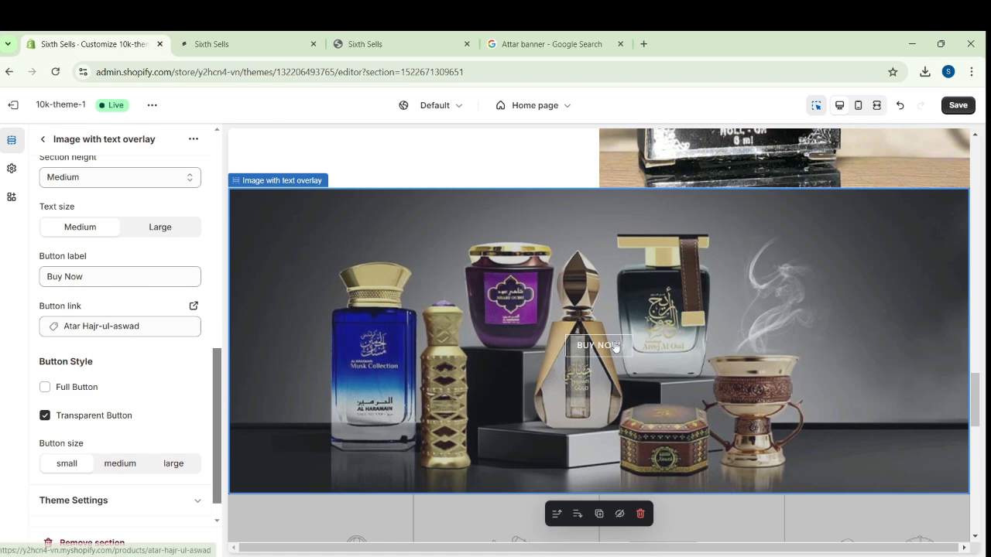
Set the overlay section's heading to "Buy Best Attar And Perfumes" and save the theme
scroll(116, 418, "up", 5)
left_click(150, 419)
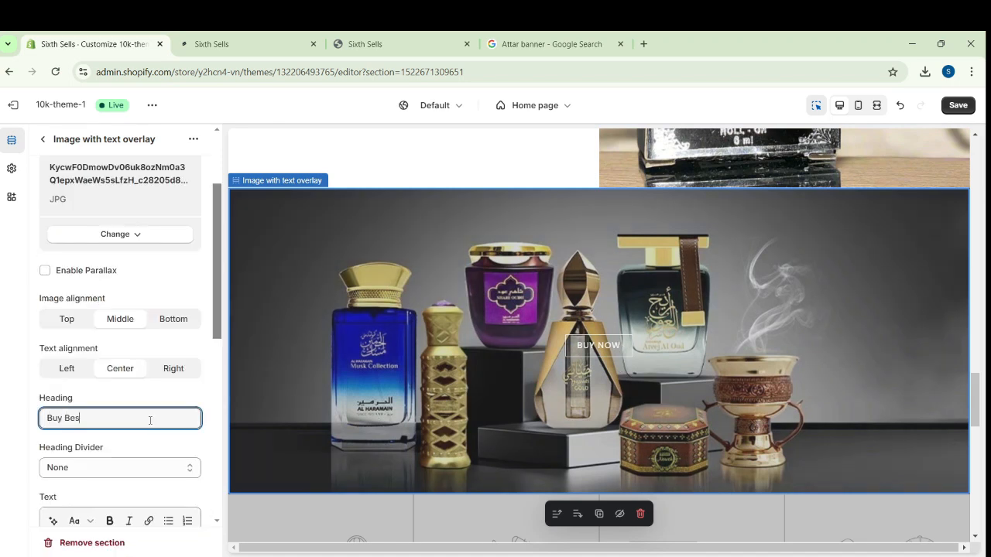
type("Buy Best Attar And Perfumes")
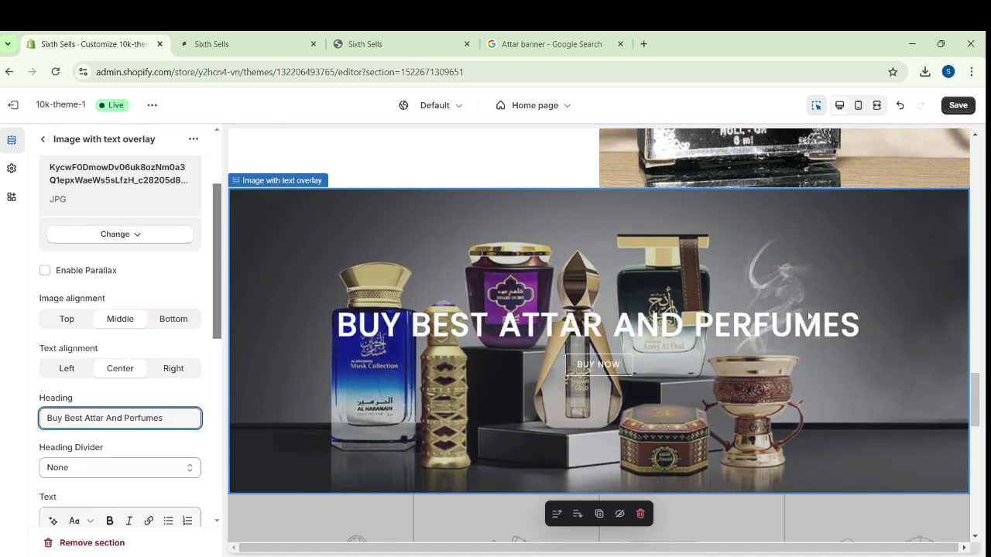
left_click(958, 105)
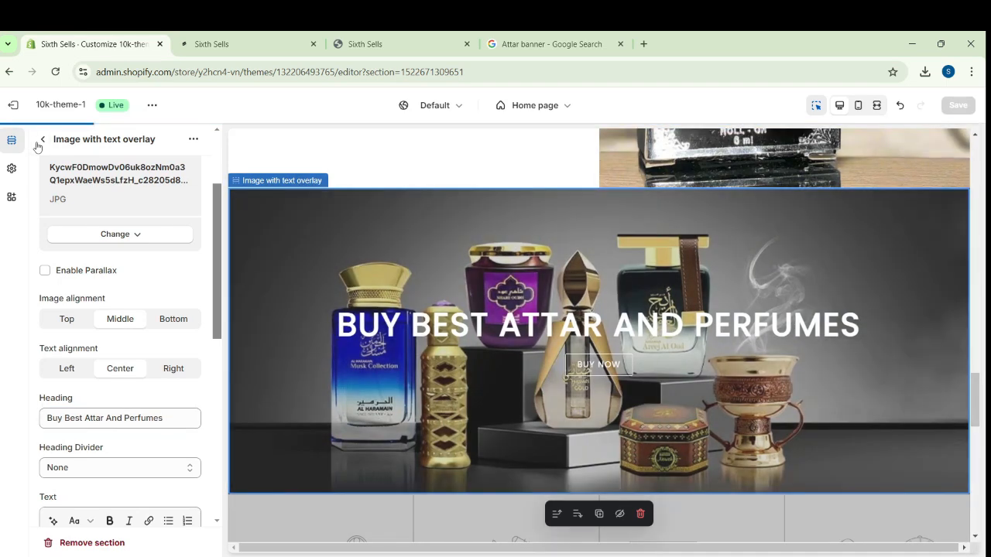
left_click(42, 141)
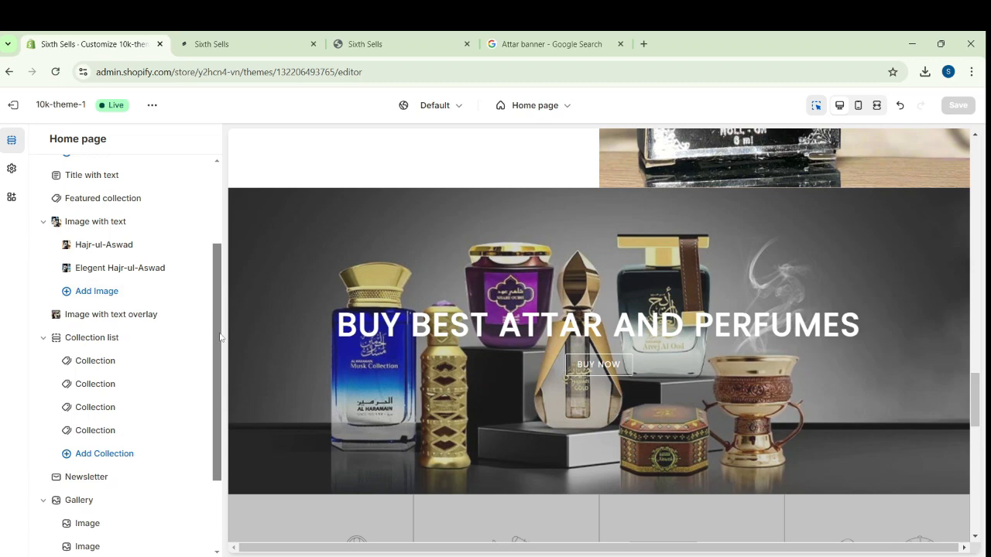
Assign the Attar collection to the first block of the Collection list section and save the theme
scroll(220, 337, "up", 3)
scroll(219, 337, "down", 3)
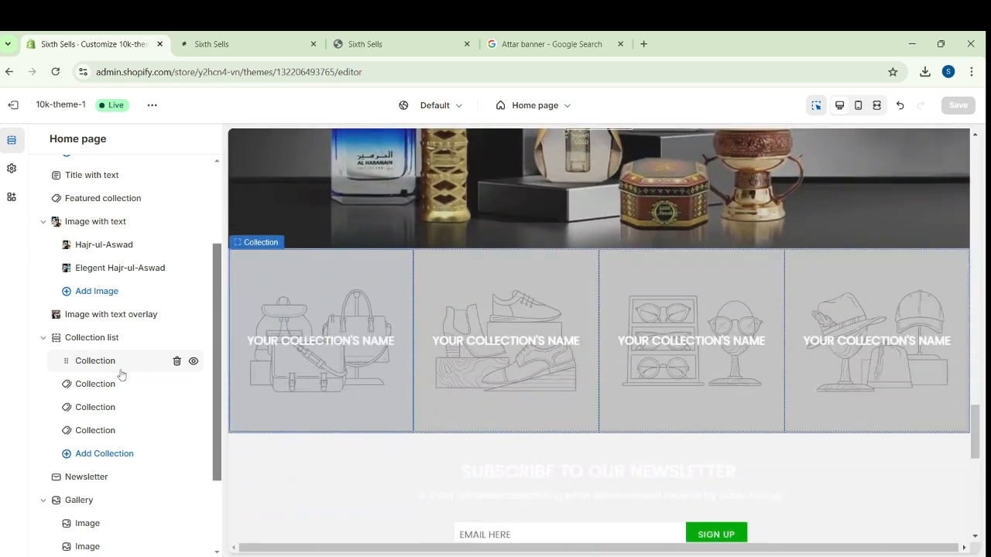
left_click(86, 367)
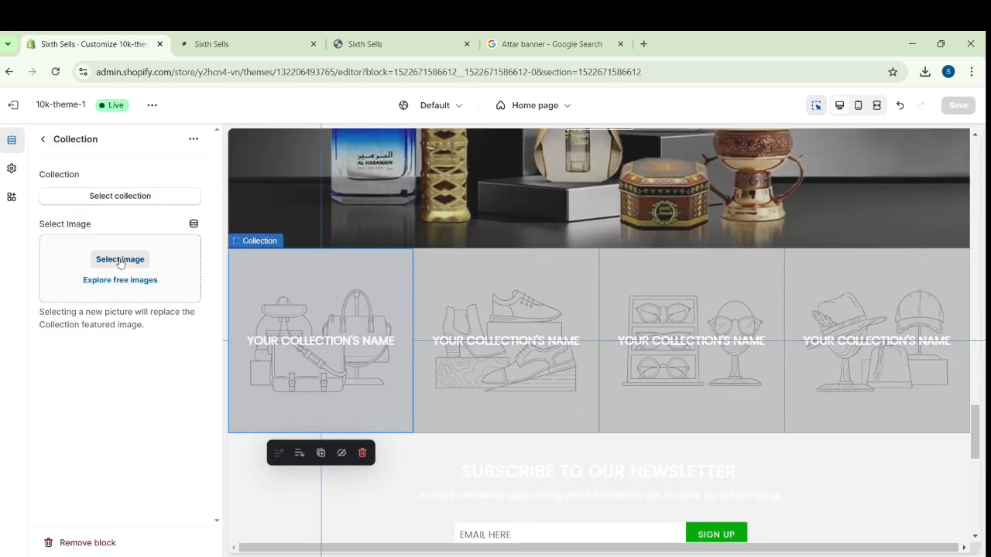
left_click(133, 198)
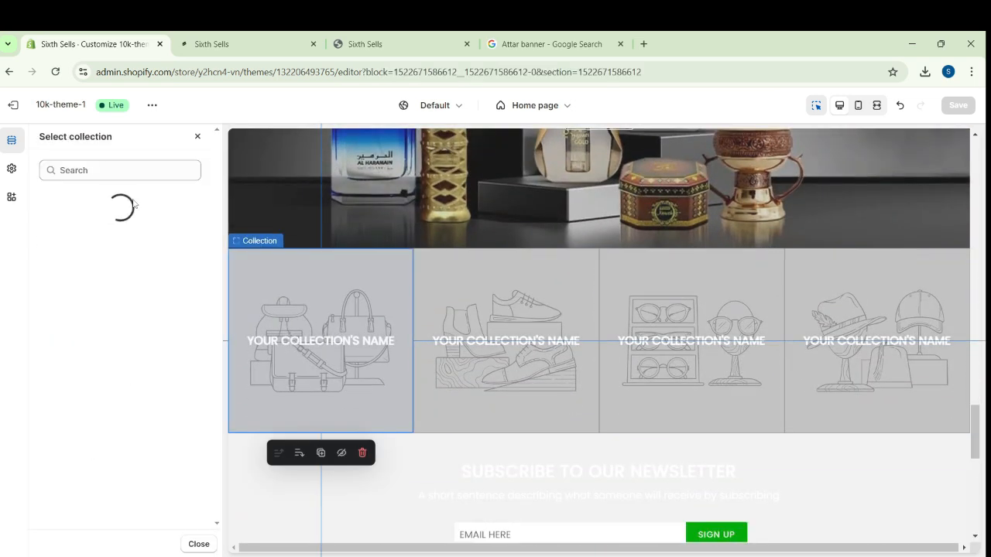
left_click(109, 245)
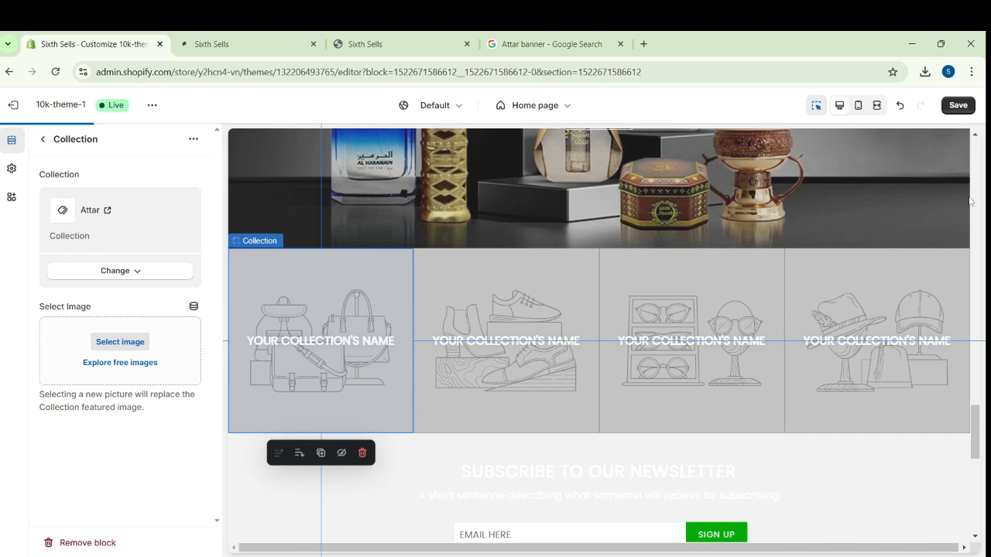
left_click(955, 106)
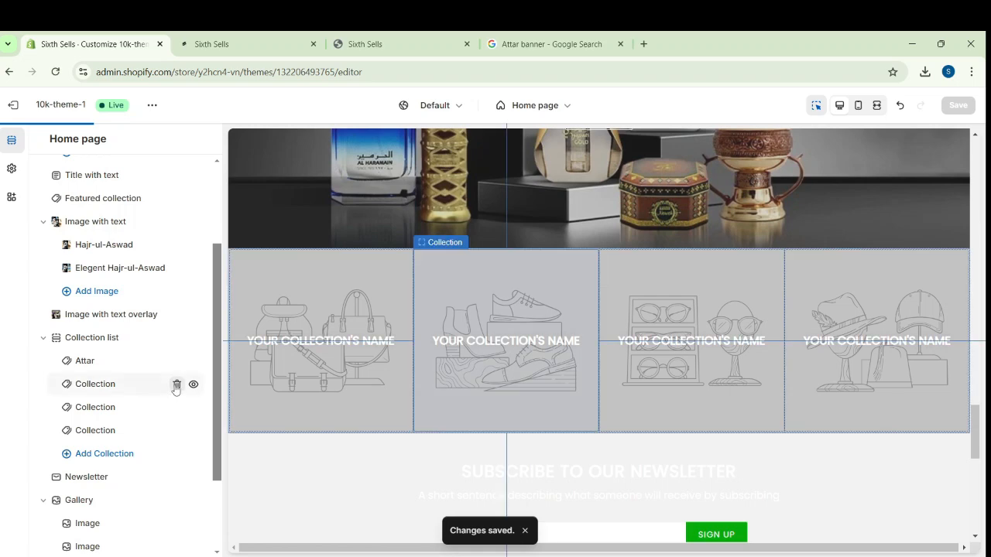
Remove the three empty collection blocks below Attar from the Collection list section
left_click(177, 385)
left_click(177, 384)
left_click(176, 385)
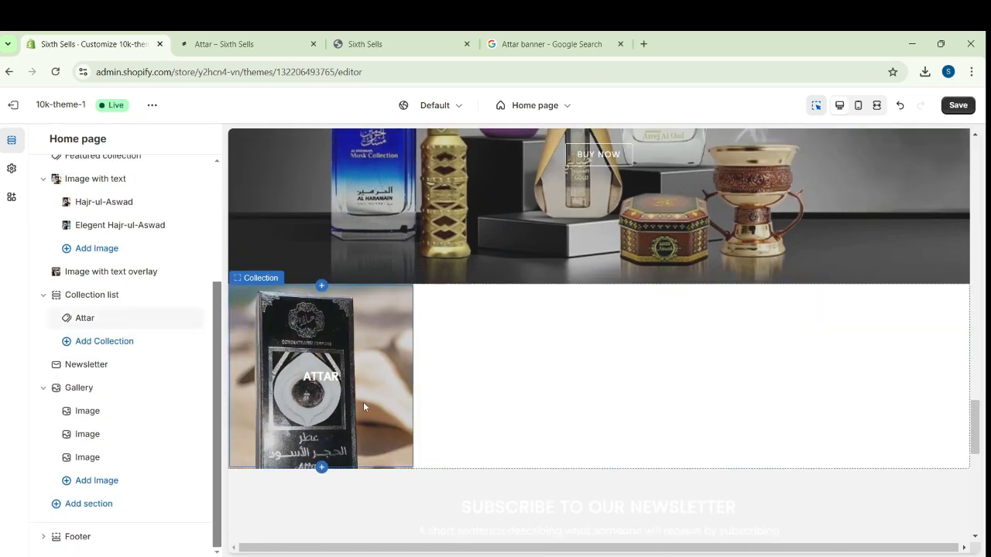
Check on the live storefront that the Attar collection tile leads to the collection page and the Atar Hajr-ul-aswad product page
left_click(283, 36)
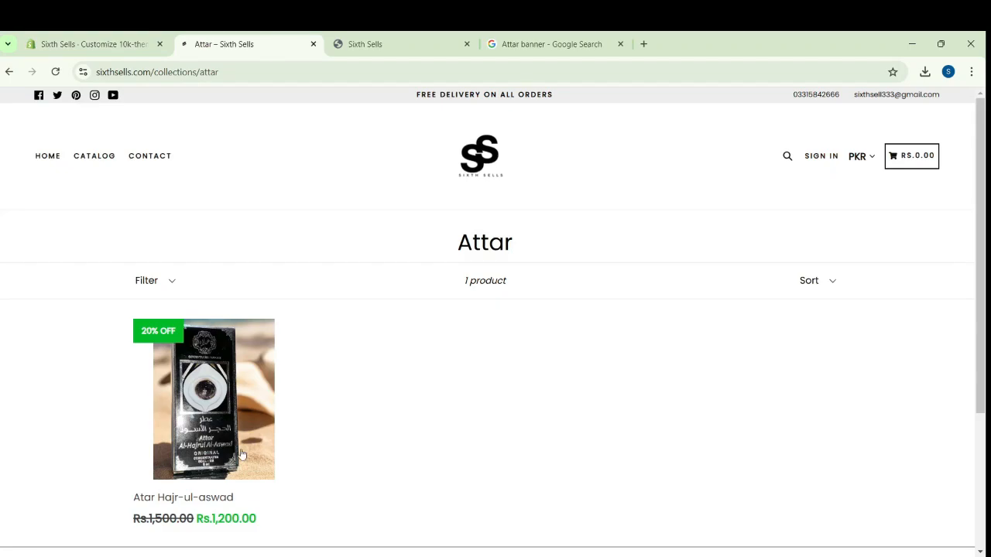
left_click(199, 426)
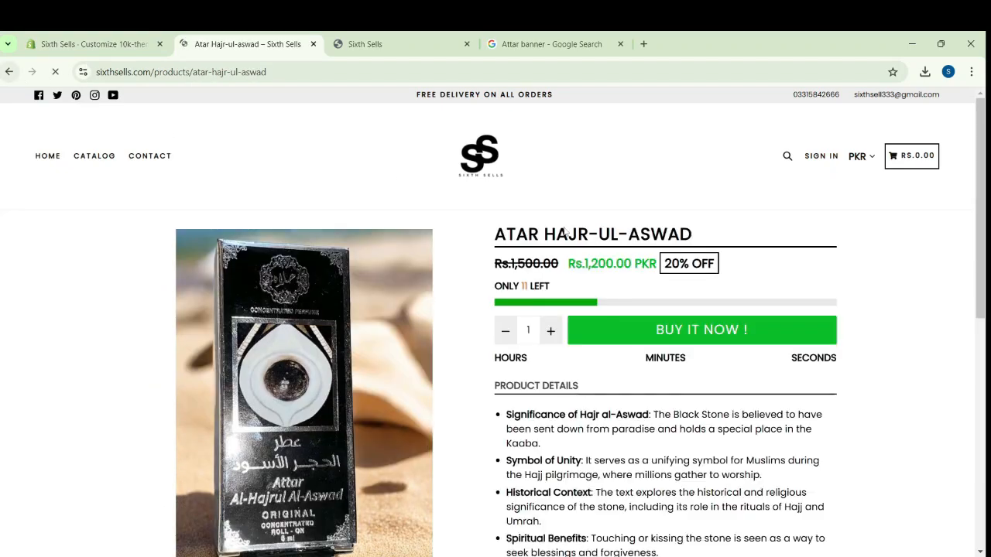
scroll(462, 380, "down", 3)
scroll(458, 376, "up", 2)
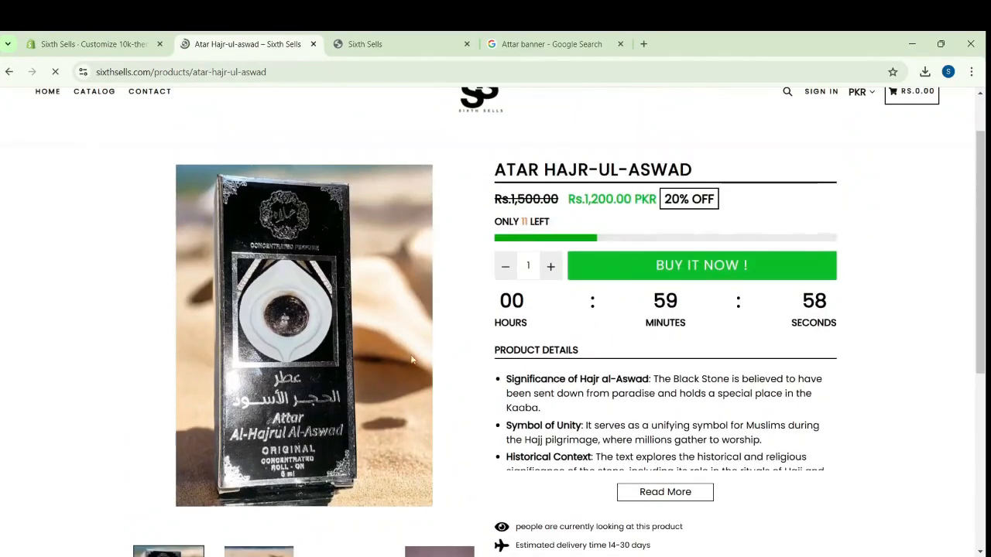
scroll(457, 344, "down", 4)
scroll(453, 325, "up", 4)
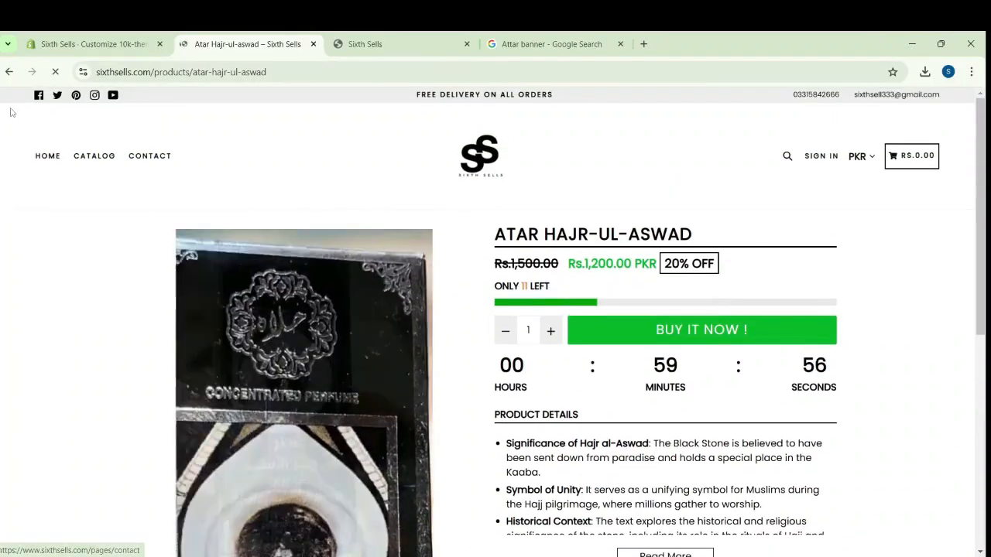
left_click(10, 72)
left_click(9, 72)
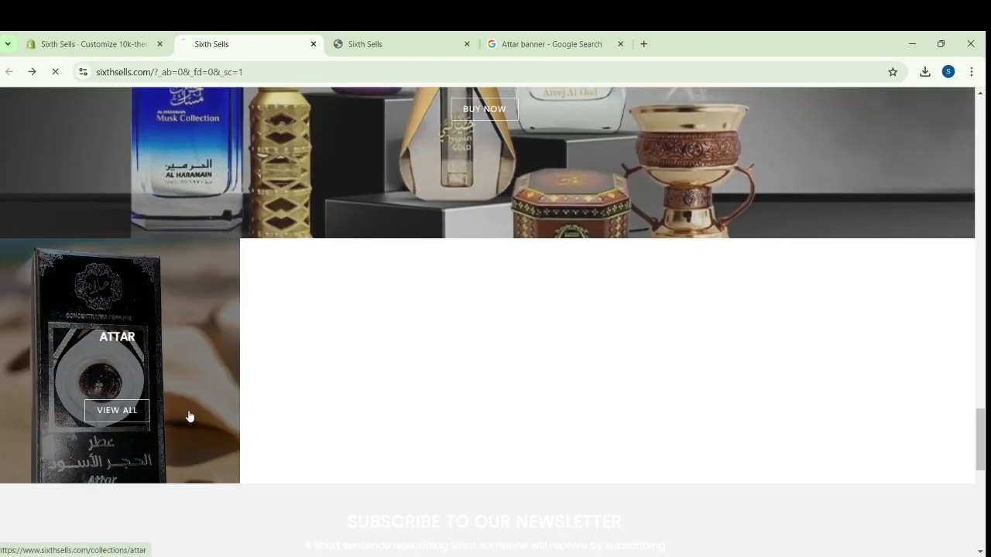
left_click(190, 417)
scroll(329, 391, "down", 1)
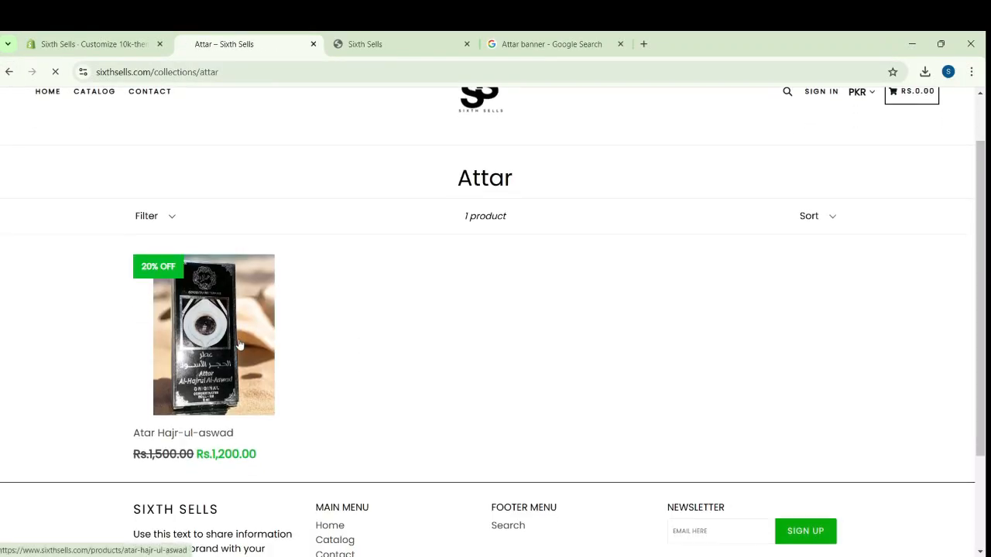
left_click(271, 332)
Return to the theme editor, move the Newsletter section below the Gallery section, and save the theme
left_click(93, 44)
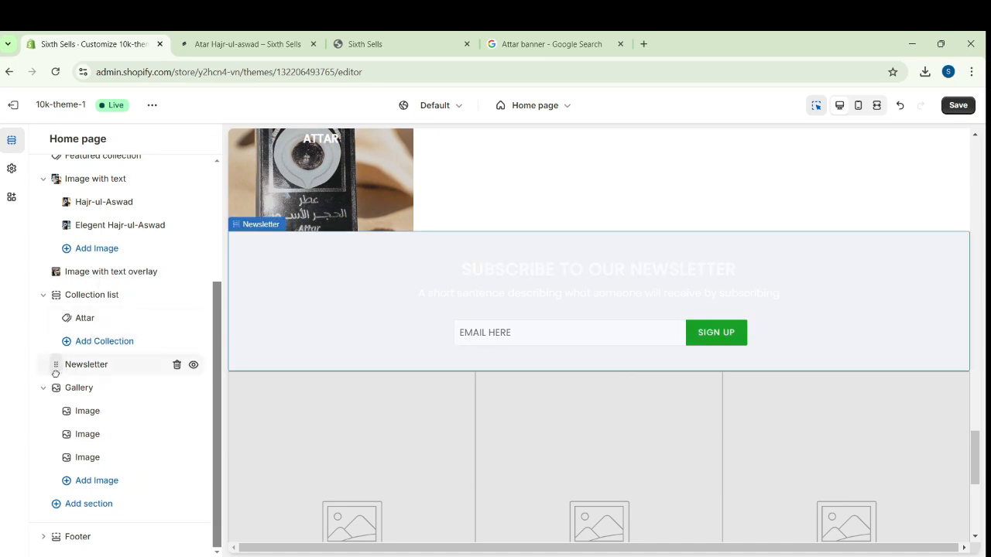
left_click_drag(56, 374, 56, 480)
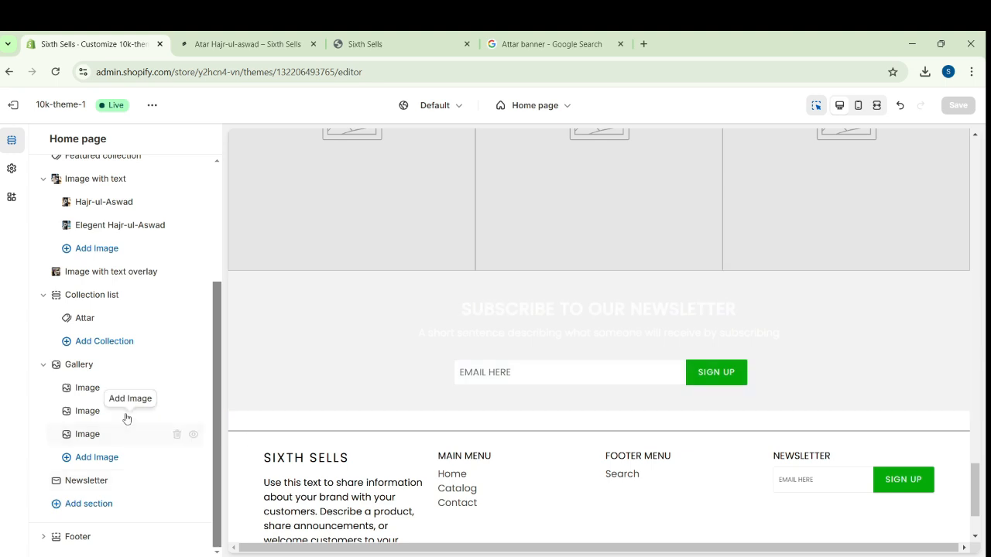
Set the first Gallery image to IMG-20241031-WA0008 without a link and save the theme
left_click_drag(220, 369, 220, 356)
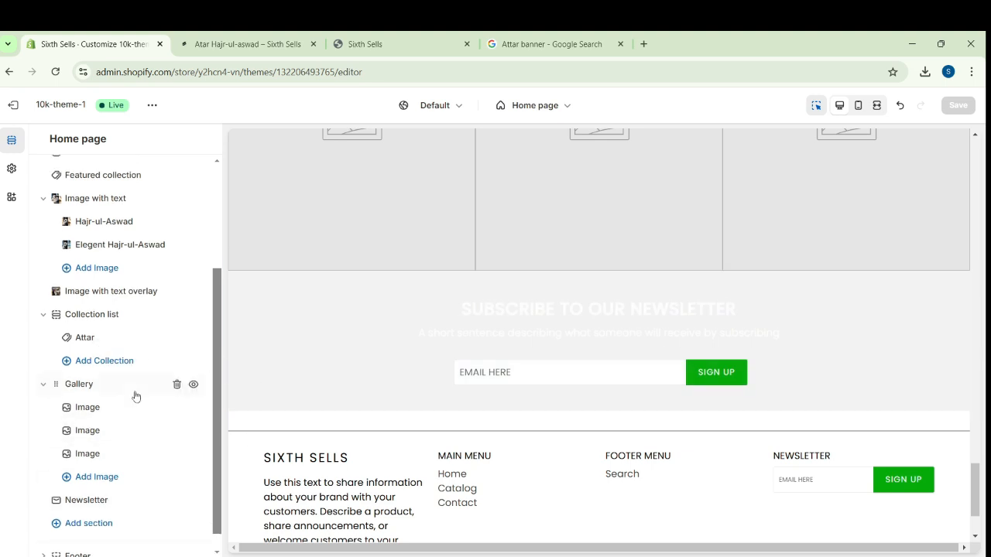
left_click(93, 408)
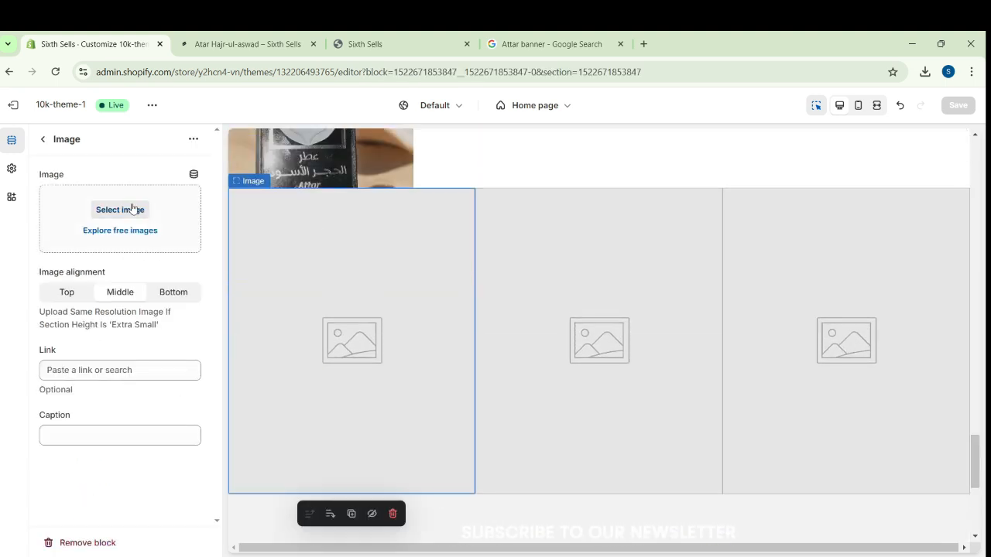
left_click(131, 209)
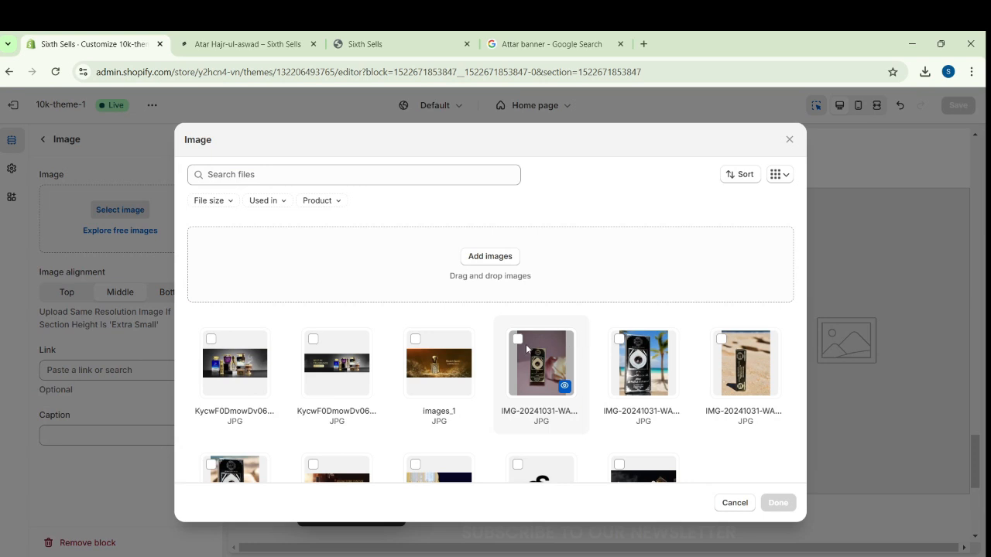
left_click(526, 349)
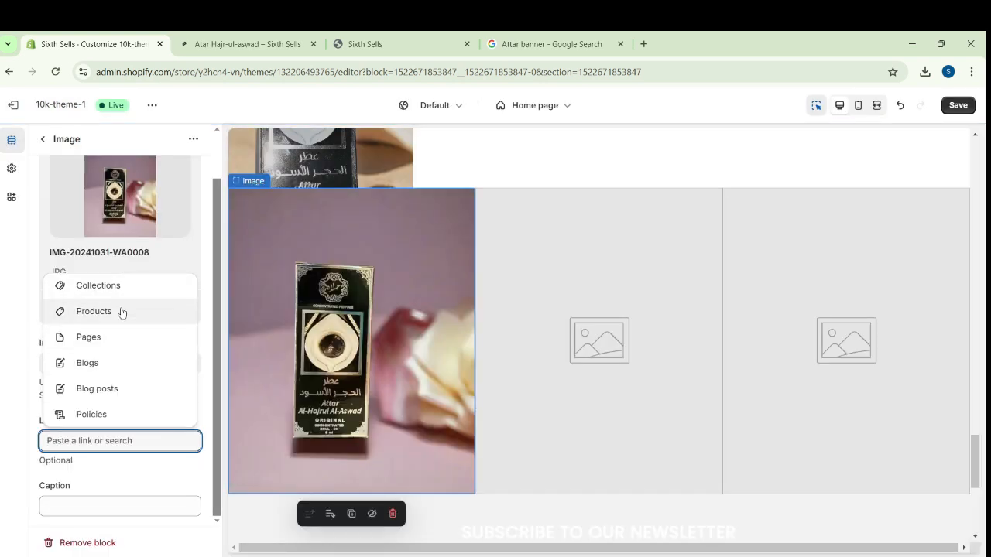
left_click(141, 459)
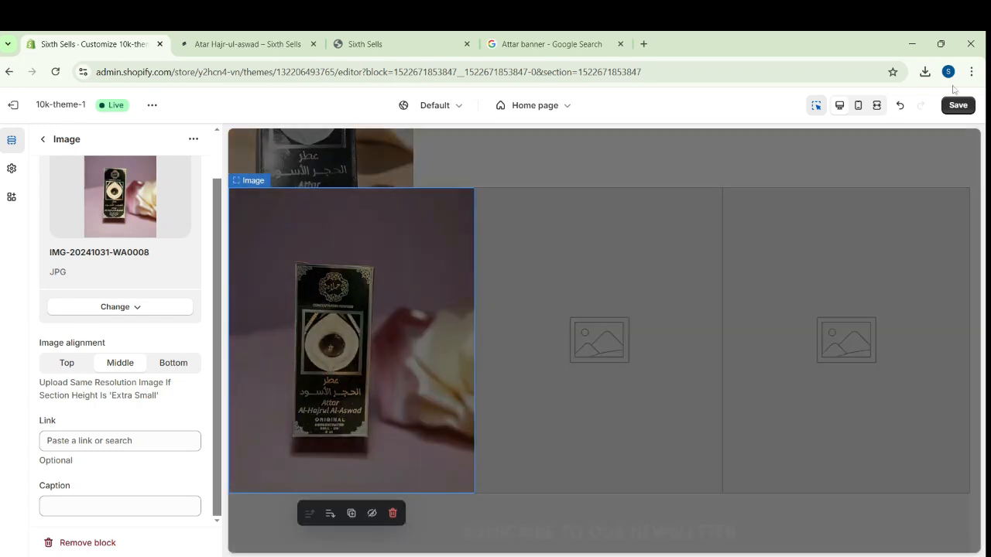
left_click(958, 105)
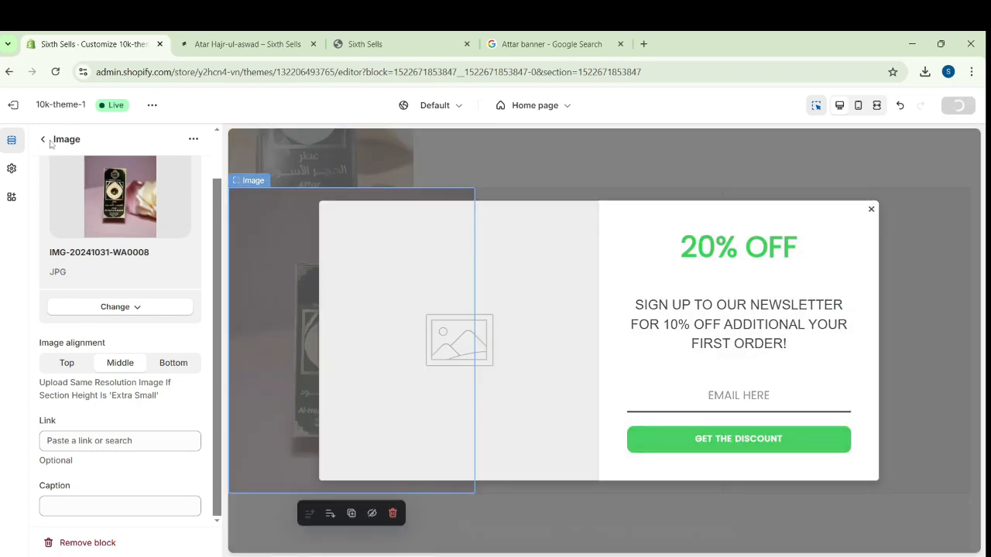
left_click(44, 140)
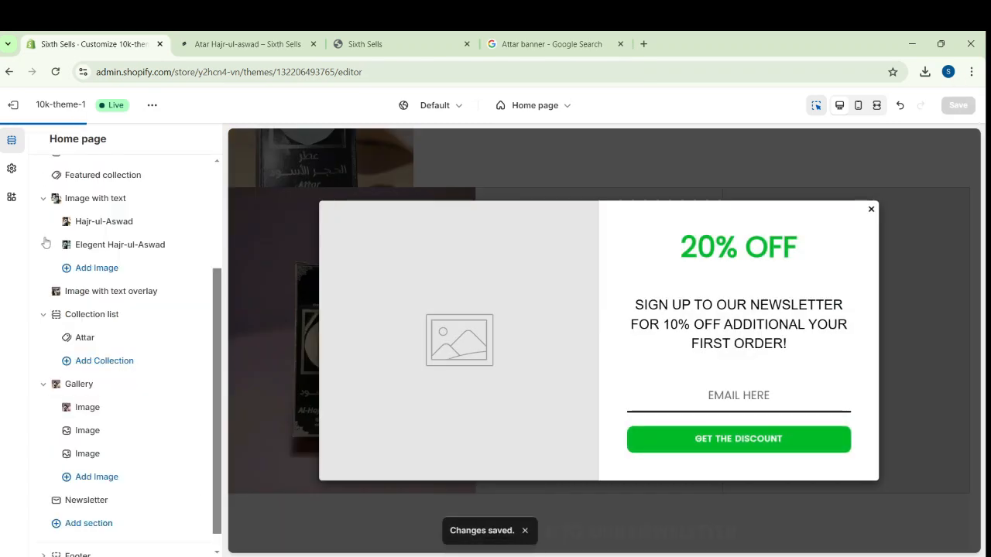
Set the second Gallery image to IMG-20241031-WA0007 and save the theme
left_click(91, 432)
left_click(132, 207)
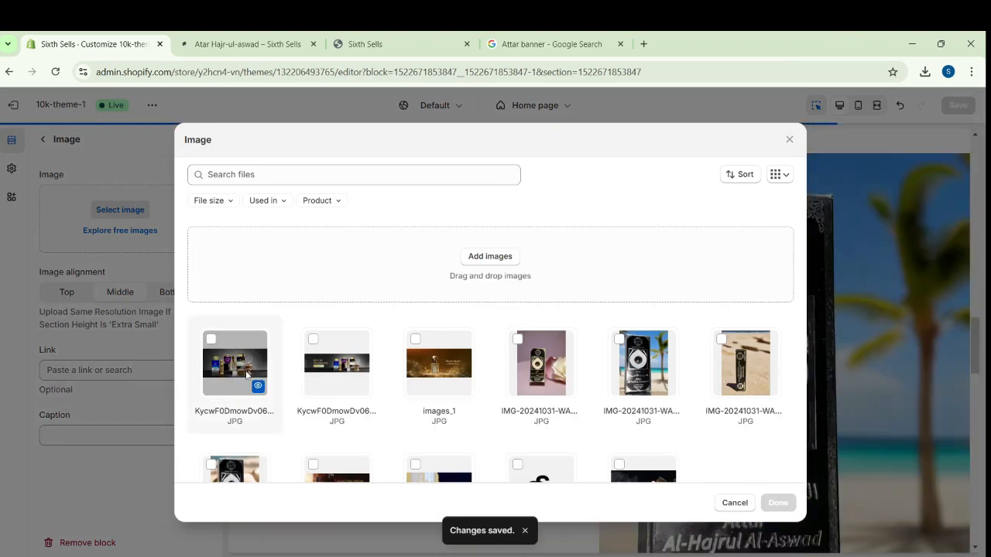
left_click(642, 363)
left_click(778, 503)
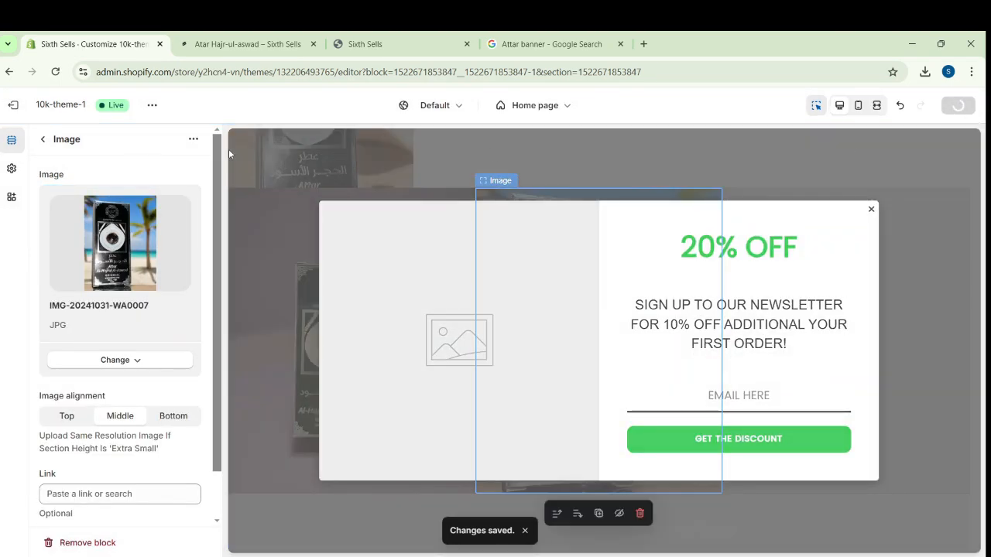
left_click(42, 139)
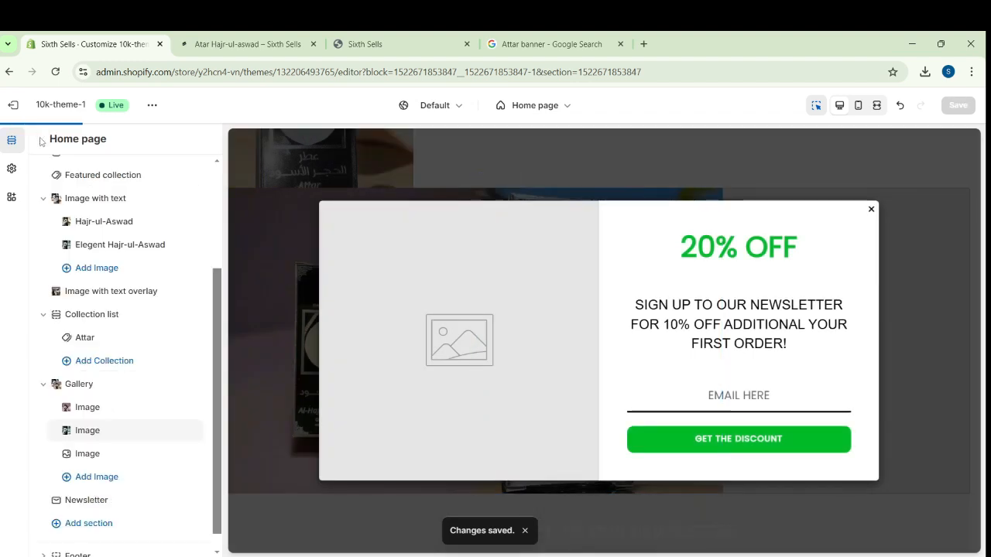
Set the third Gallery image to IMG-20241031-WA0006 and save the theme
left_click(91, 453)
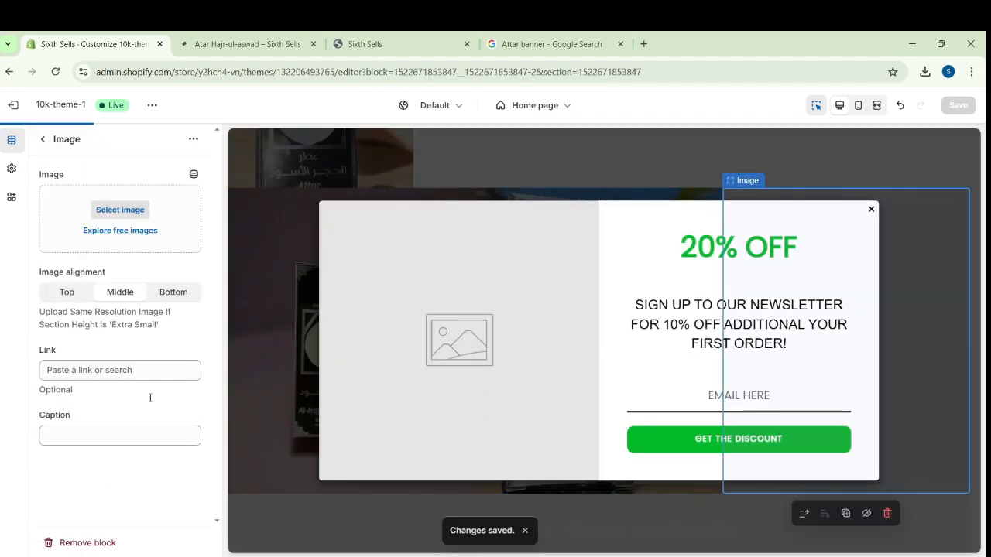
left_click(120, 210)
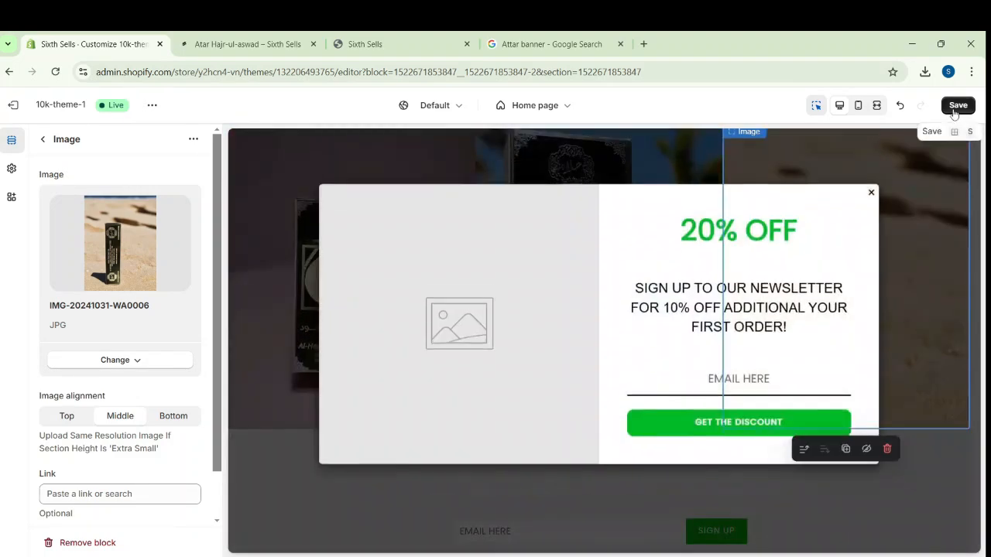
left_click(957, 106)
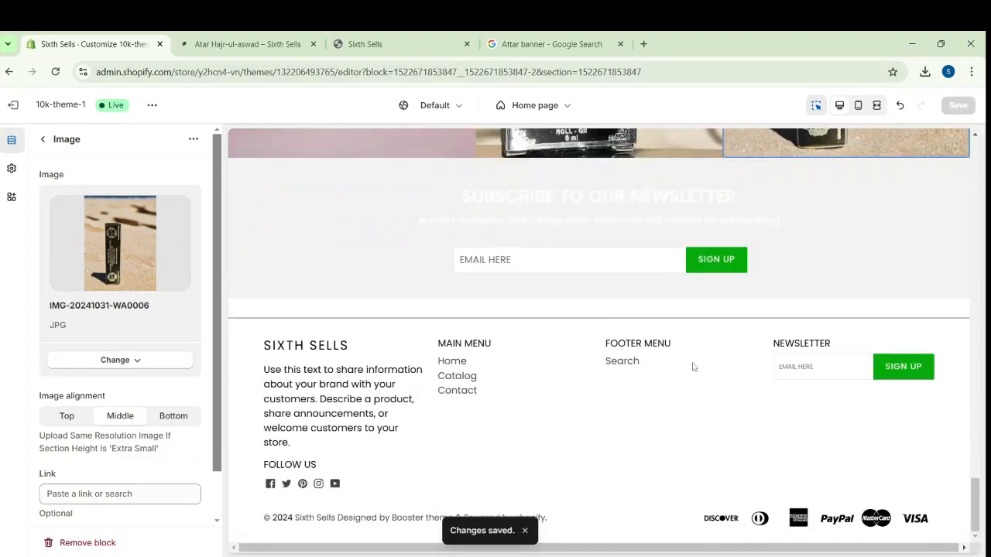
Add an Info Badges section to the home page below the Newsletter section
scroll(709, 356, "up", 20)
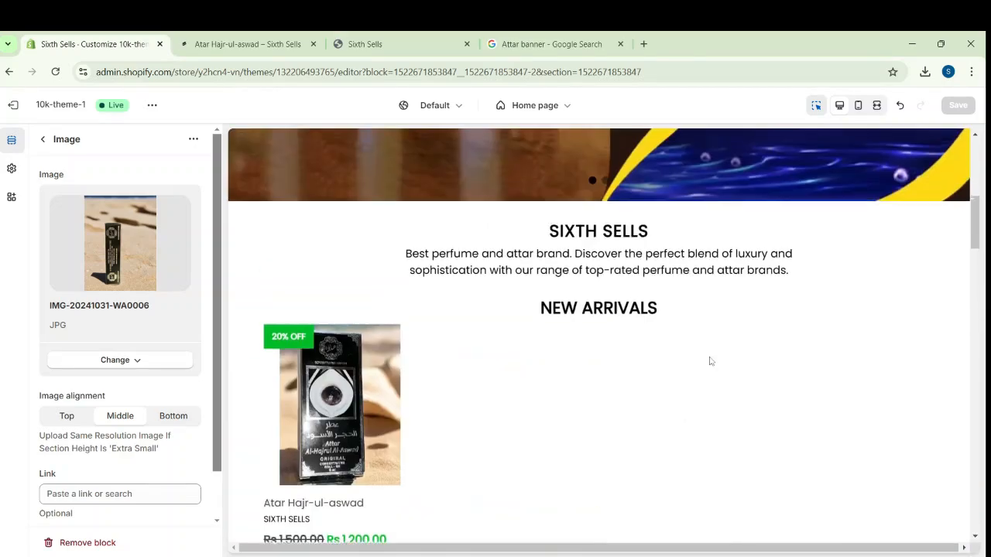
scroll(709, 362, "down", 10)
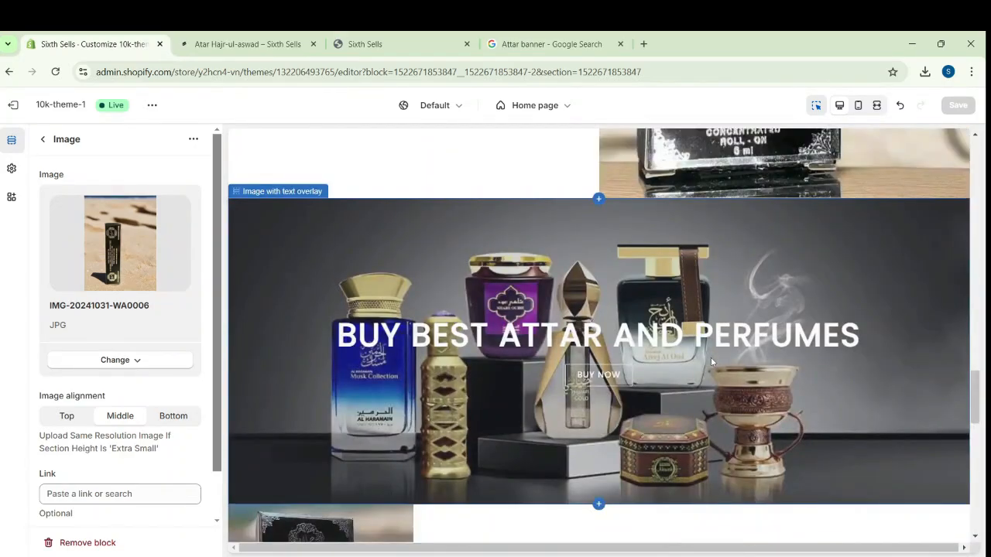
scroll(712, 361, "down", 5)
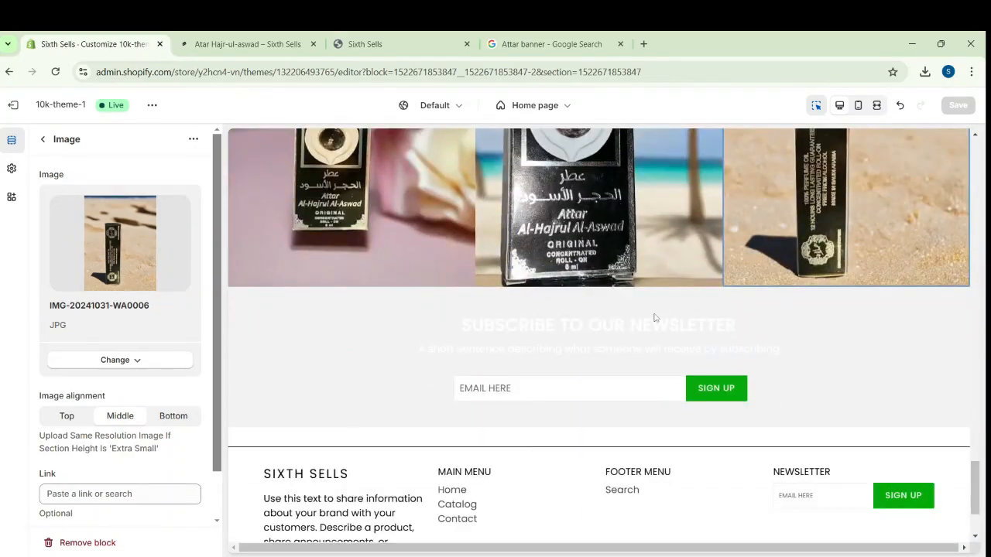
scroll(171, 309, "down", 1)
left_click(43, 141)
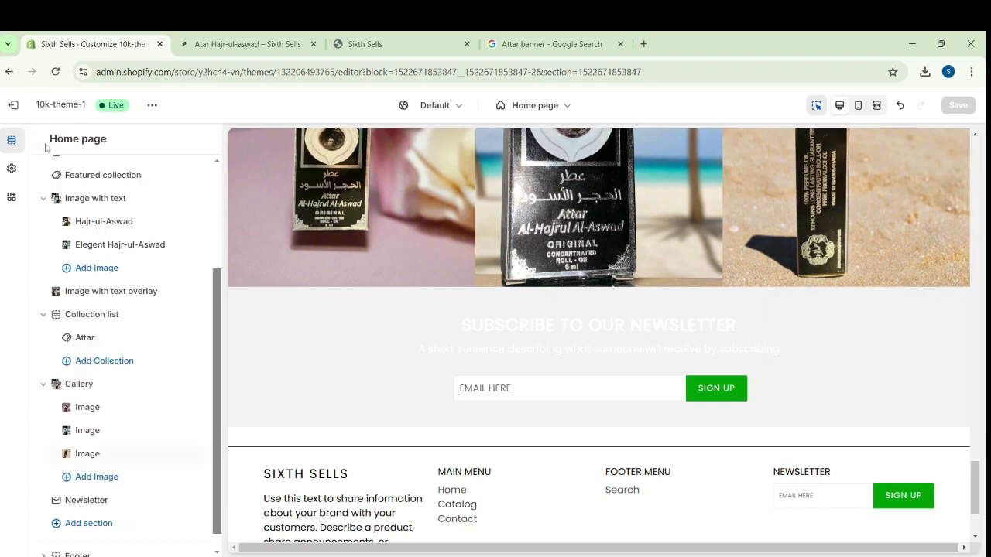
scroll(149, 472, "down", 1)
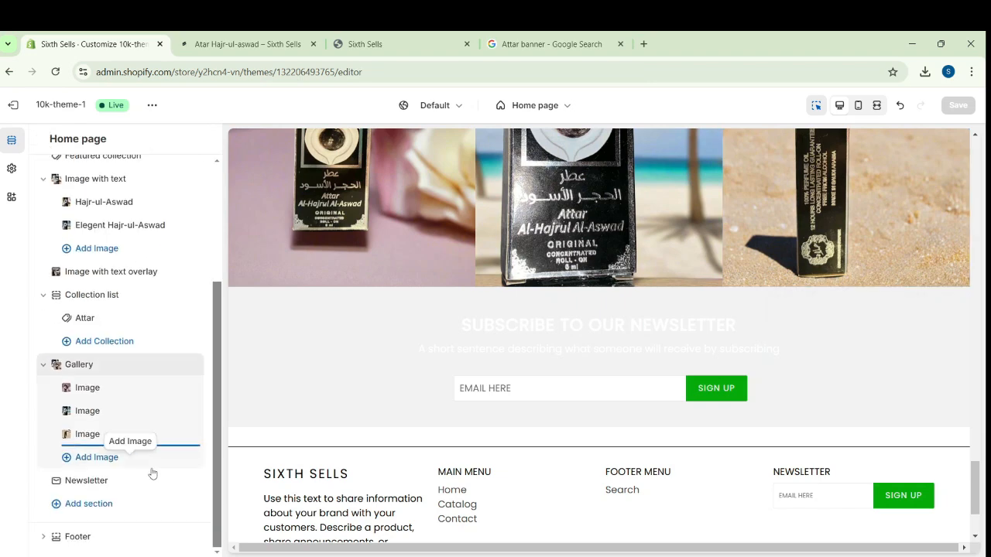
left_click(93, 507)
scroll(341, 400, "down", 5)
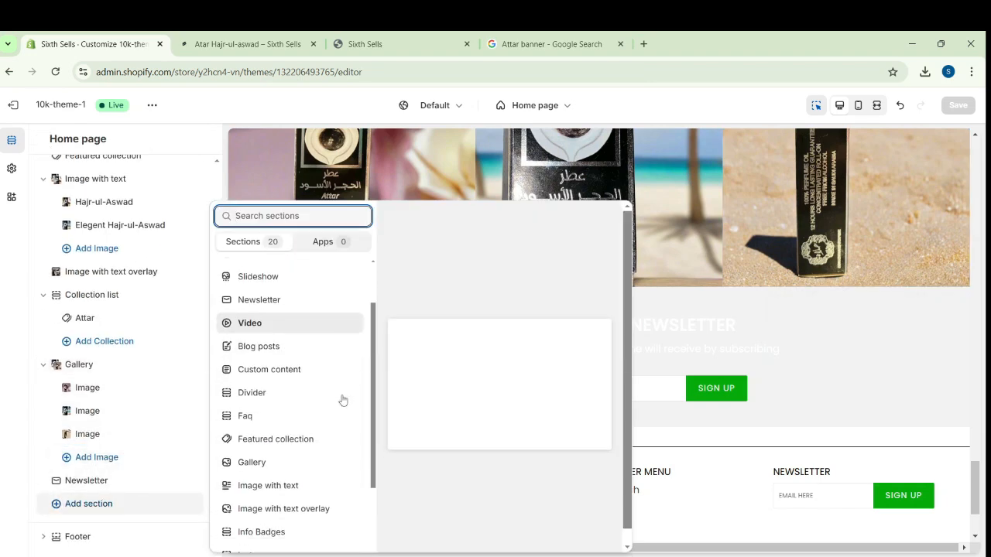
left_click(300, 410)
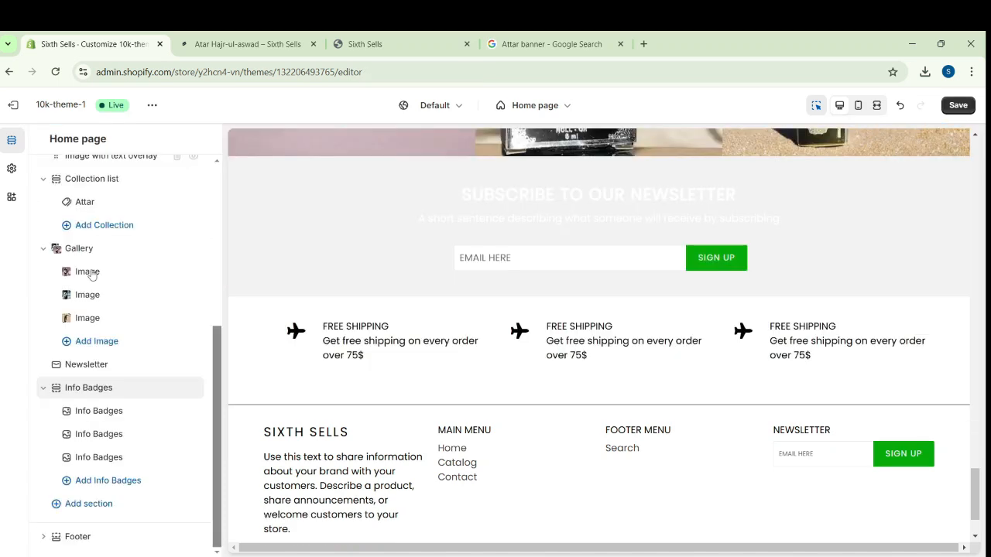
Change the first info badge's text to "Get free shipping on every order over Rs-1200" and save the theme
left_click(121, 414)
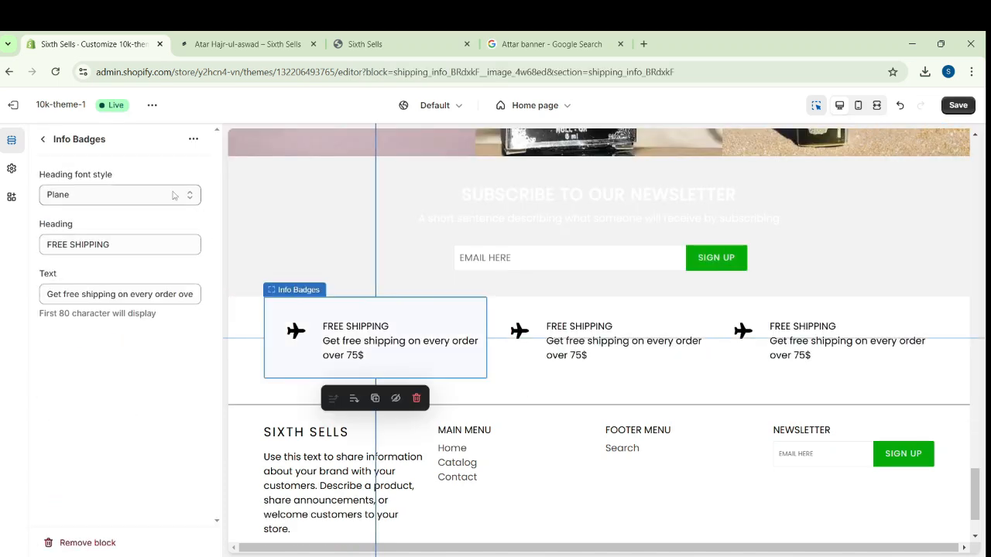
left_click(177, 294)
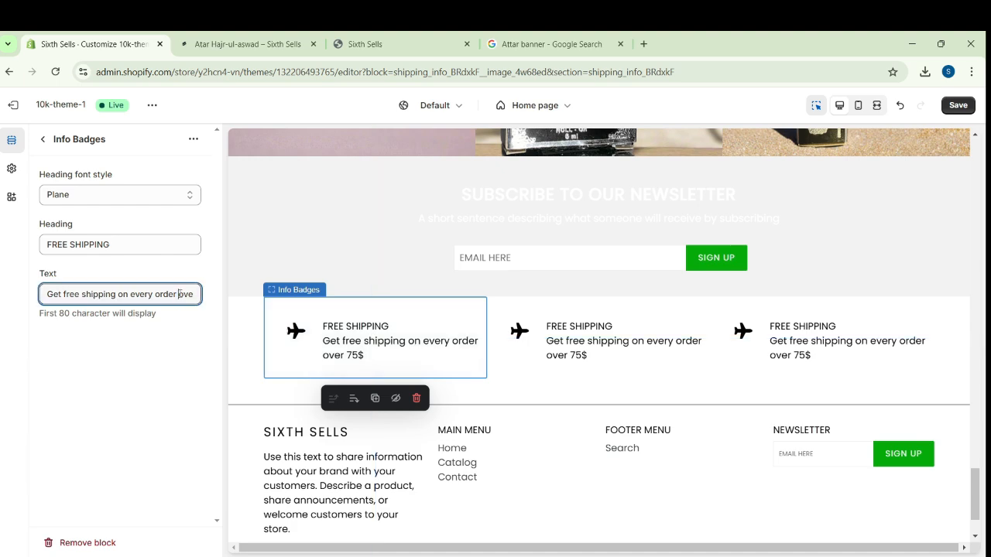
key("End")
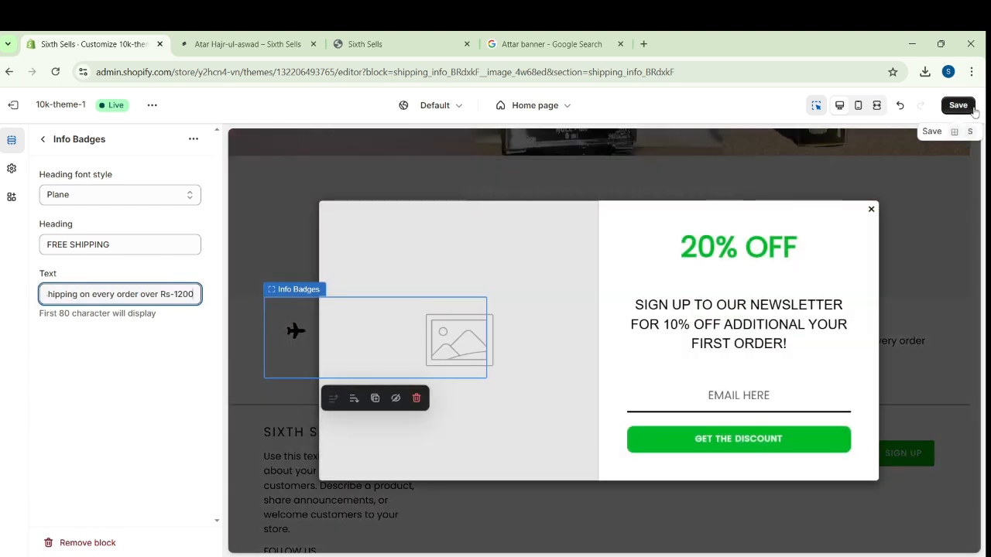
left_click(959, 105)
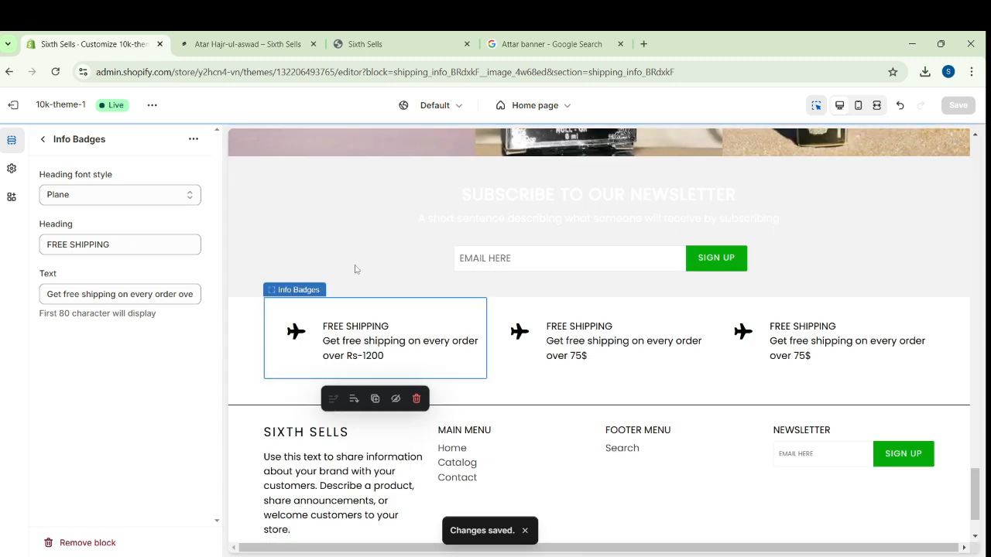
left_click(47, 141)
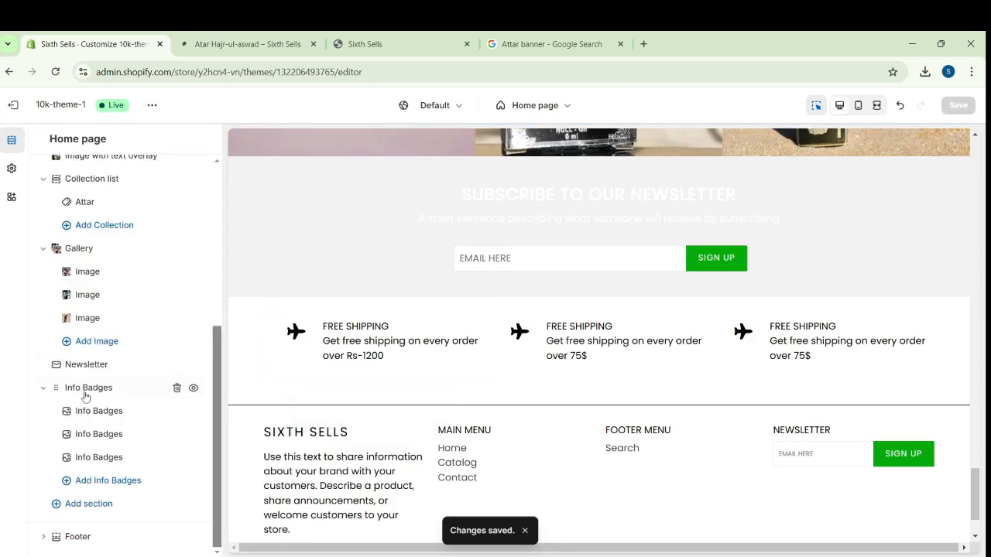
Set the Discount Pop up image in the theme settings to images_1 and save the theme
left_click(12, 168)
left_click(165, 299)
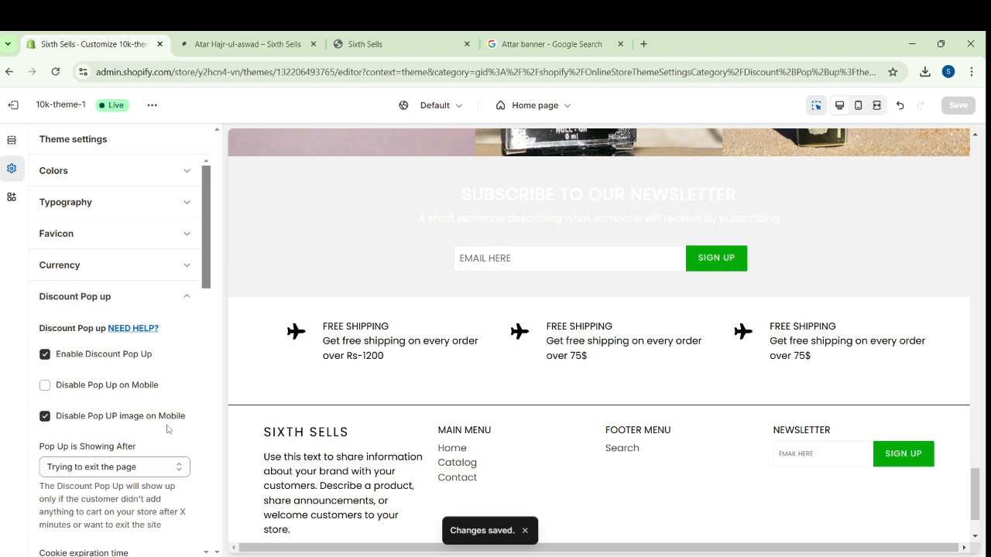
scroll(166, 430, "down", 5)
scroll(164, 434, "down", 1)
left_click(123, 379)
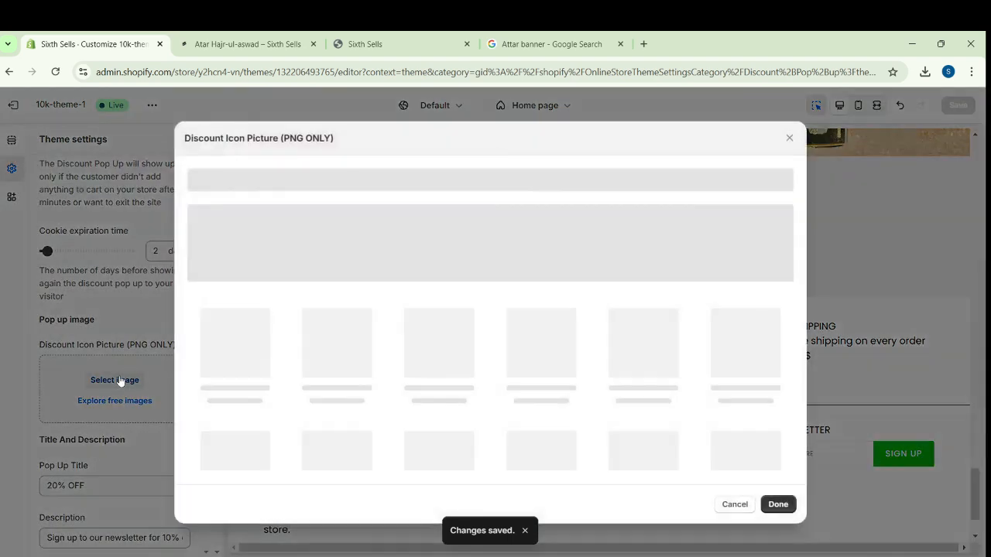
left_click(452, 347)
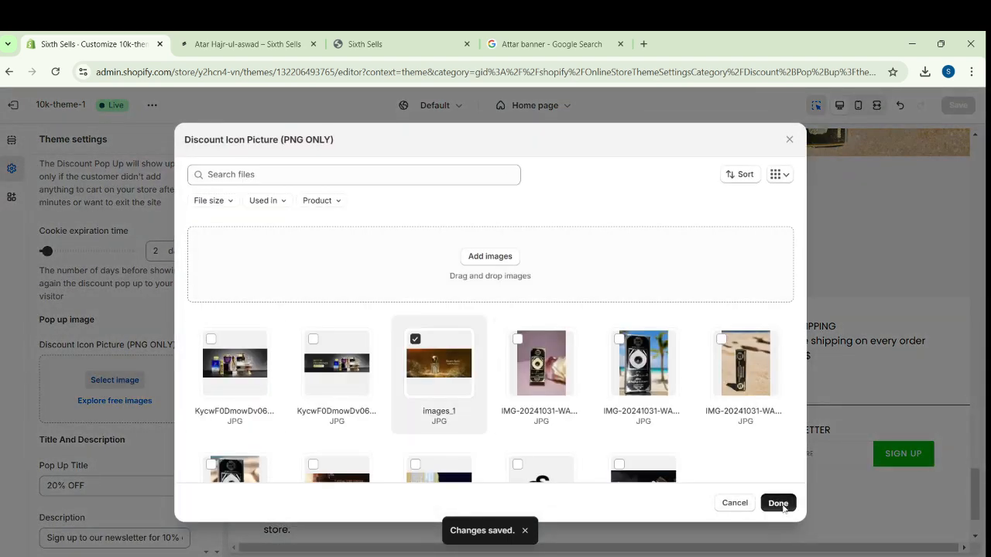
left_click(777, 503)
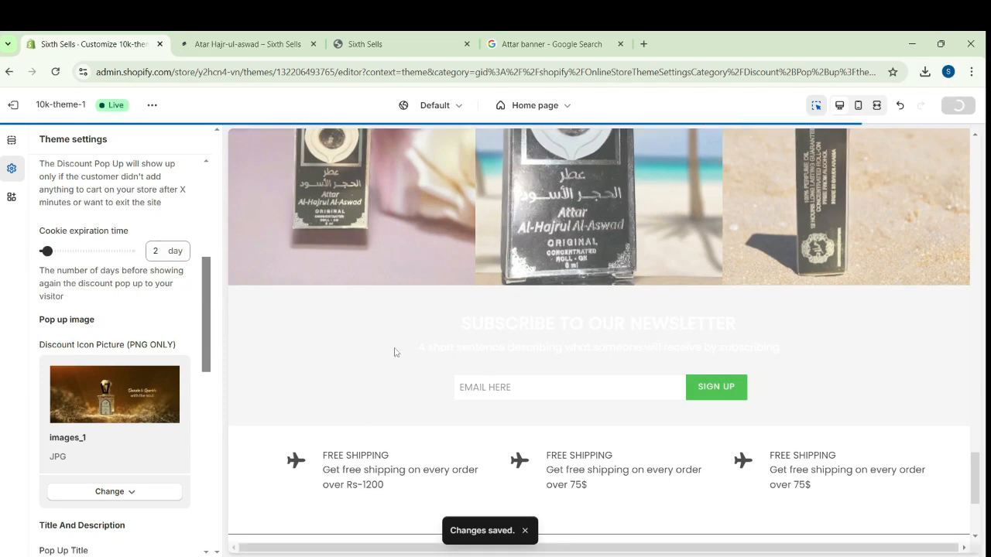
Set the second info badge's heading font style to Shopping-Bag and its heading to "Trusted"
left_click(11, 144)
scroll(137, 323, "down", 4)
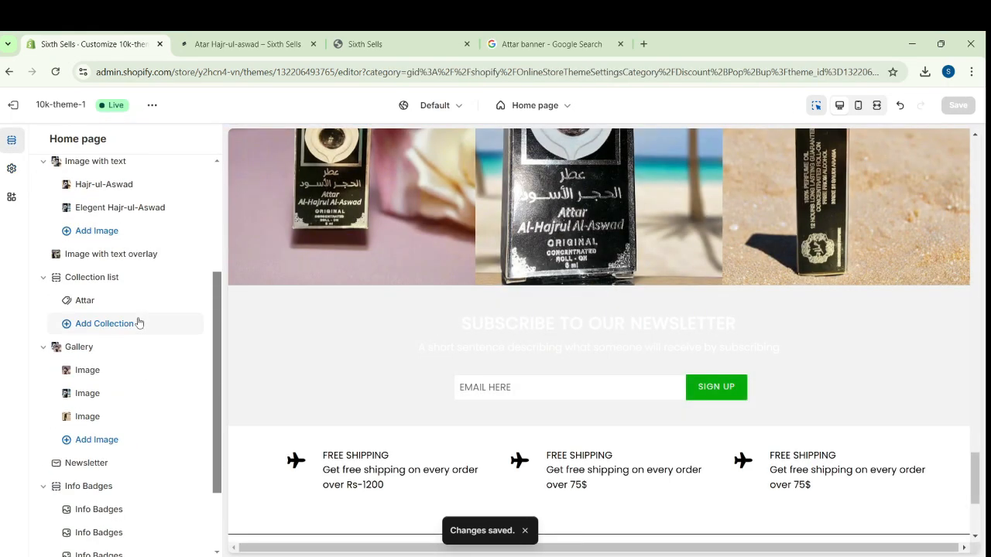
left_click(114, 437)
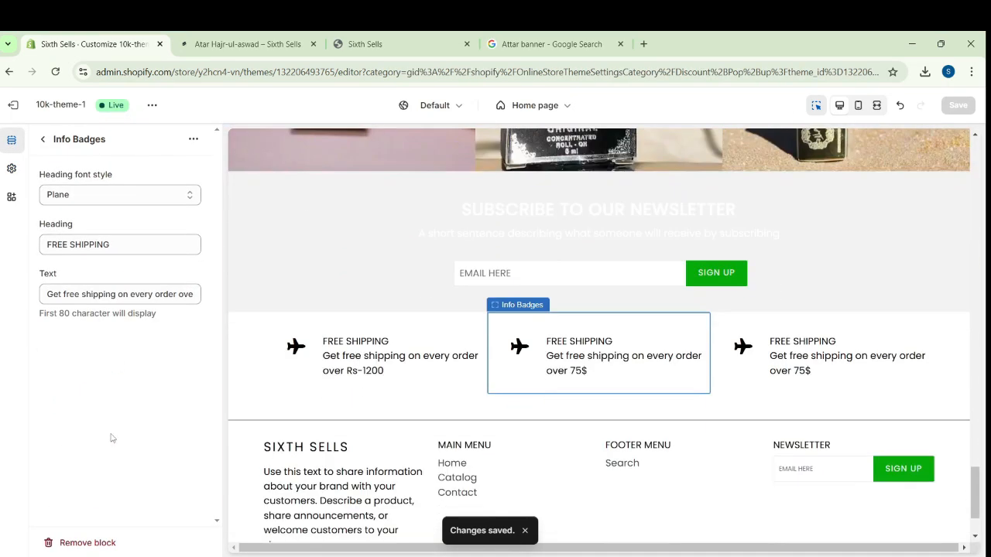
left_click(162, 198)
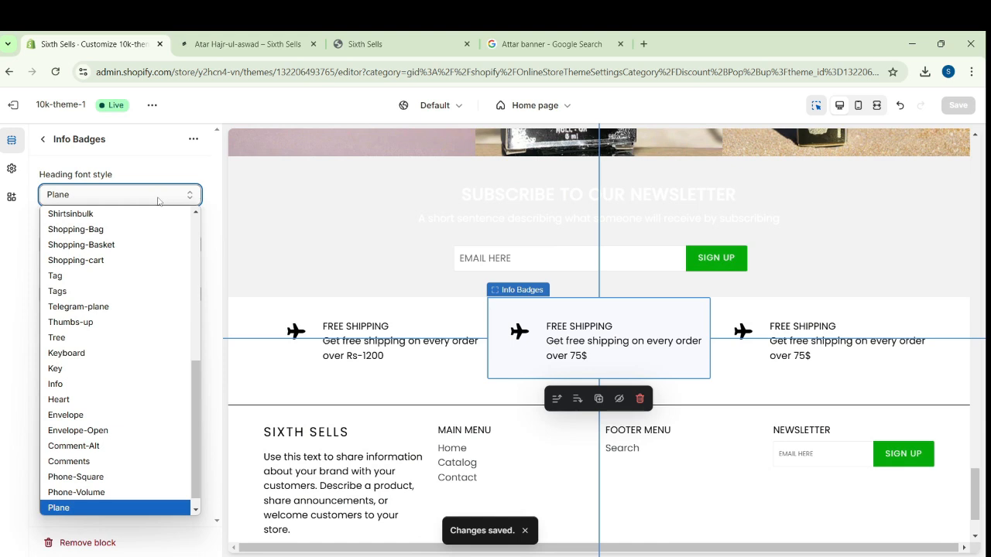
left_click(75, 229)
triple_click(119, 245)
key("BackSpace")
type("Trusted")
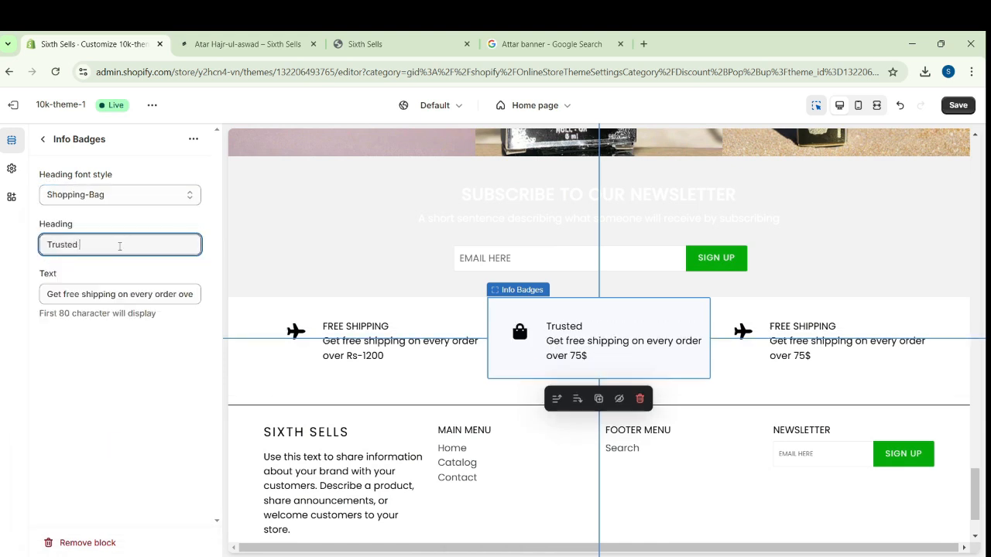
Change the Trusted badge's heading font style to Check-circle and save the theme
left_click(123, 195)
left_click(137, 293)
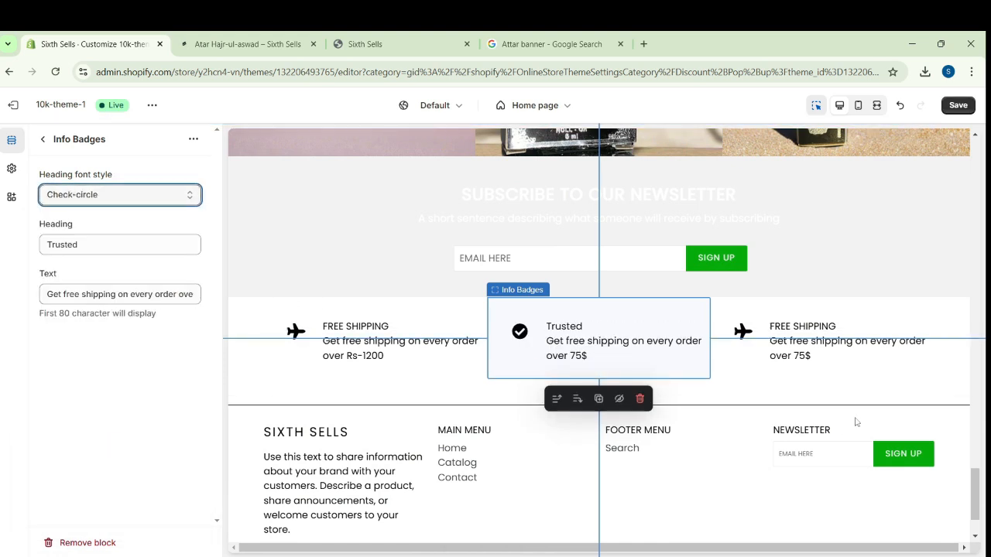
left_click(609, 358)
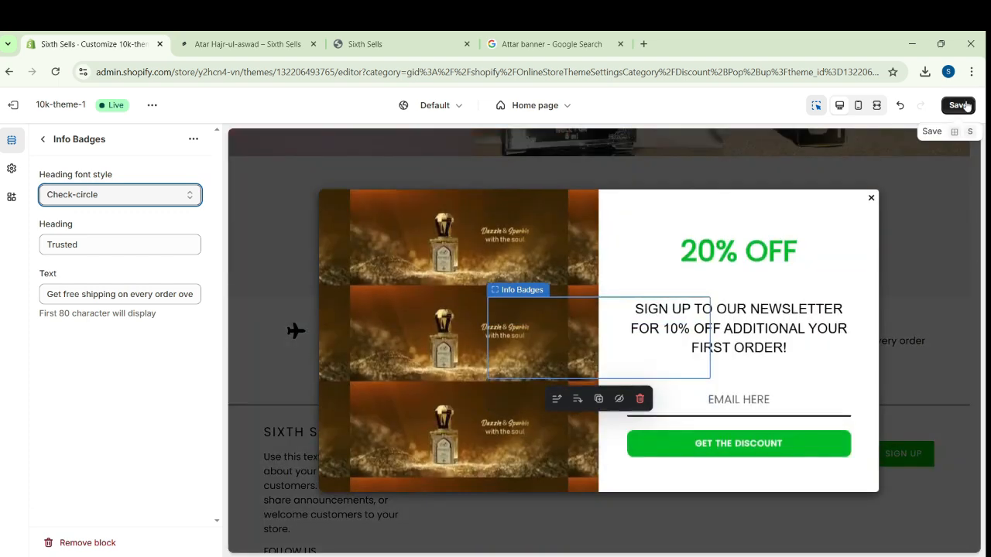
left_click(959, 106)
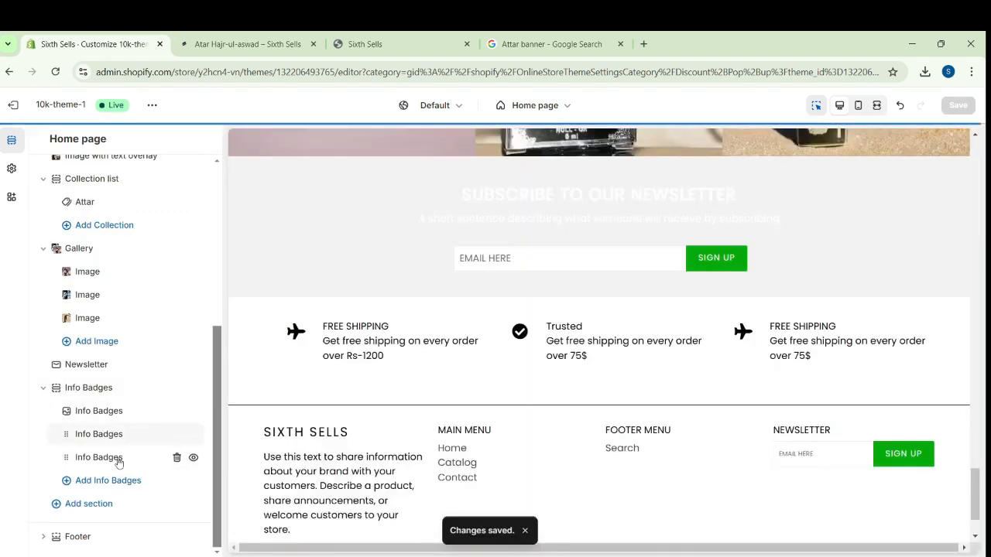
Set the third info badge's heading font style to Thumbs-up and its heading to "Quality 100%", and save the theme
left_click(115, 458)
left_click(129, 194)
left_click(121, 325)
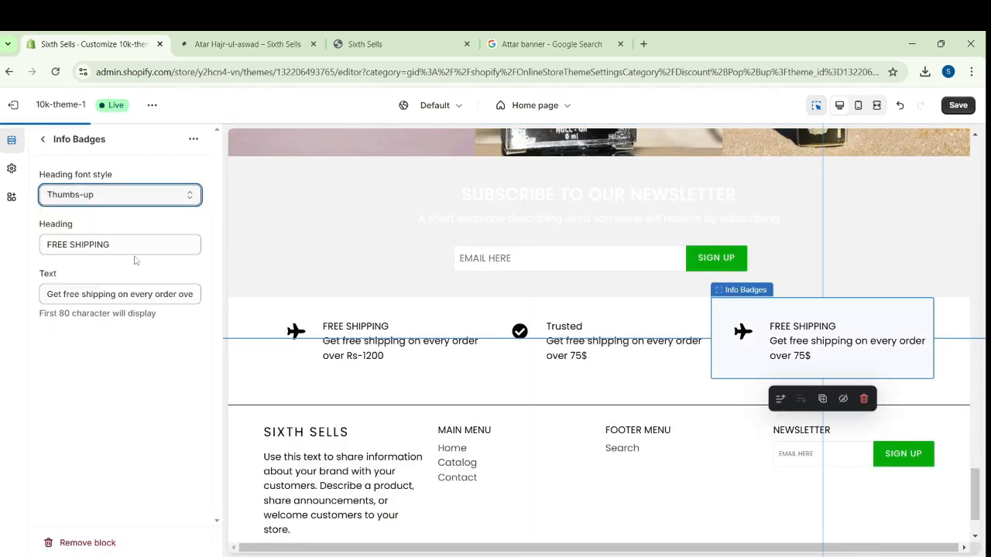
left_click_drag(133, 248, 34, 253)
type("Qulaity 100%")
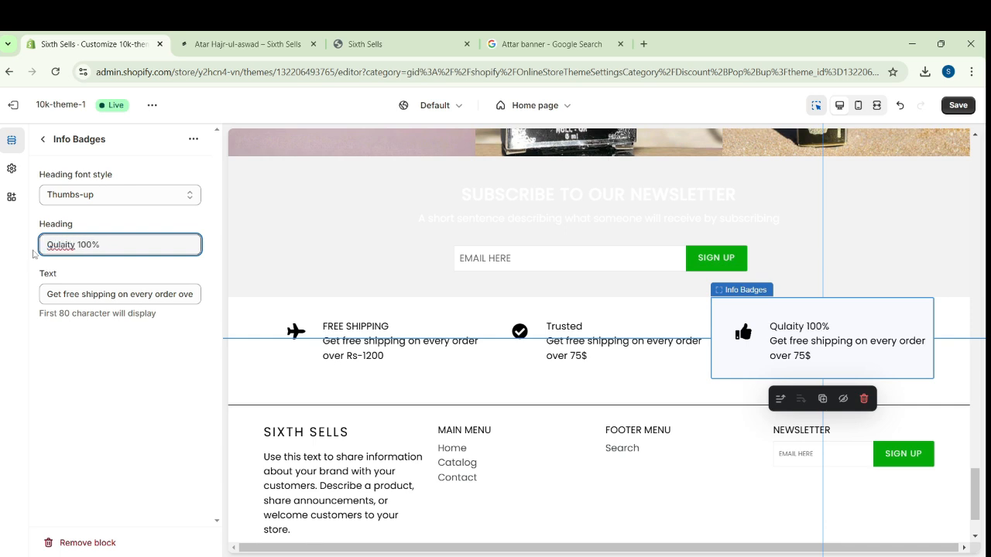
left_click_drag(195, 295, 26, 299)
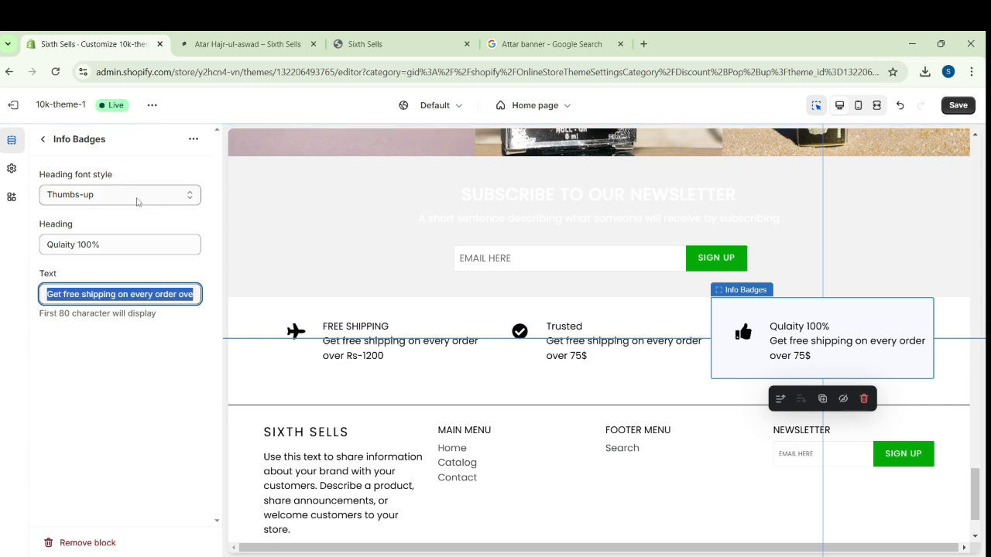
left_click(957, 106)
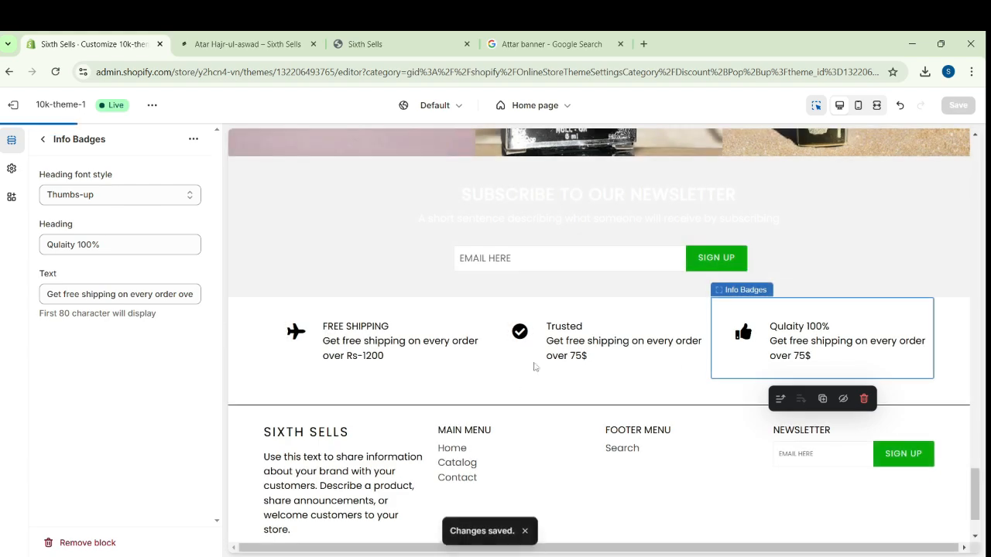
Review the whole home page preview from the header and slideshow down to the info badges and footer
scroll(757, 304, "up", 5)
scroll(757, 304, "up", 10)
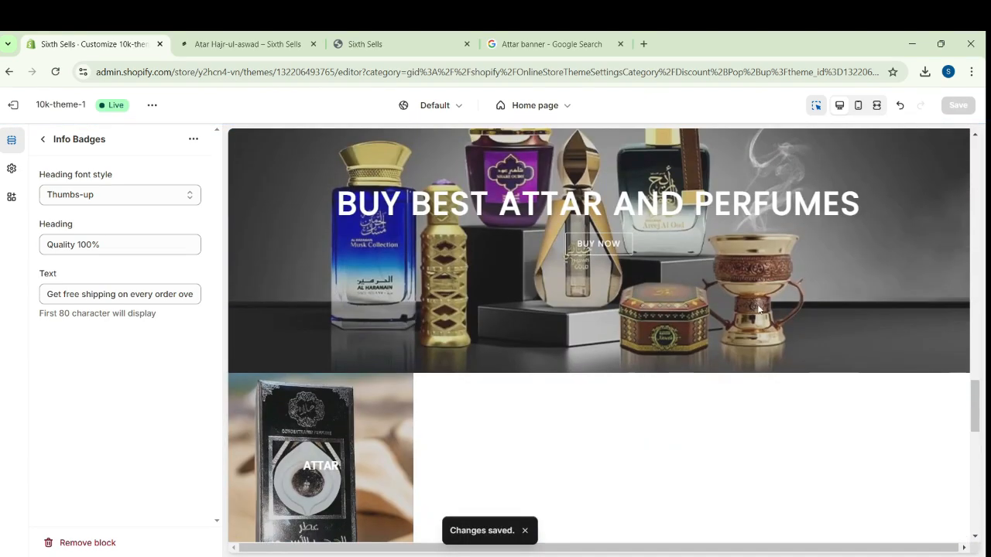
scroll(757, 304, "up", 10)
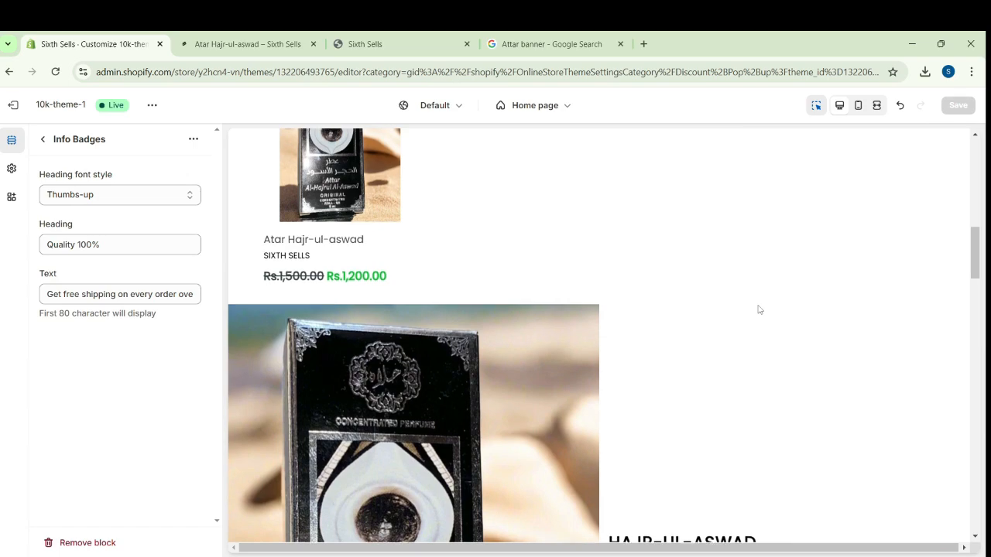
scroll(758, 309, "up", 10)
scroll(757, 305, "up", 2)
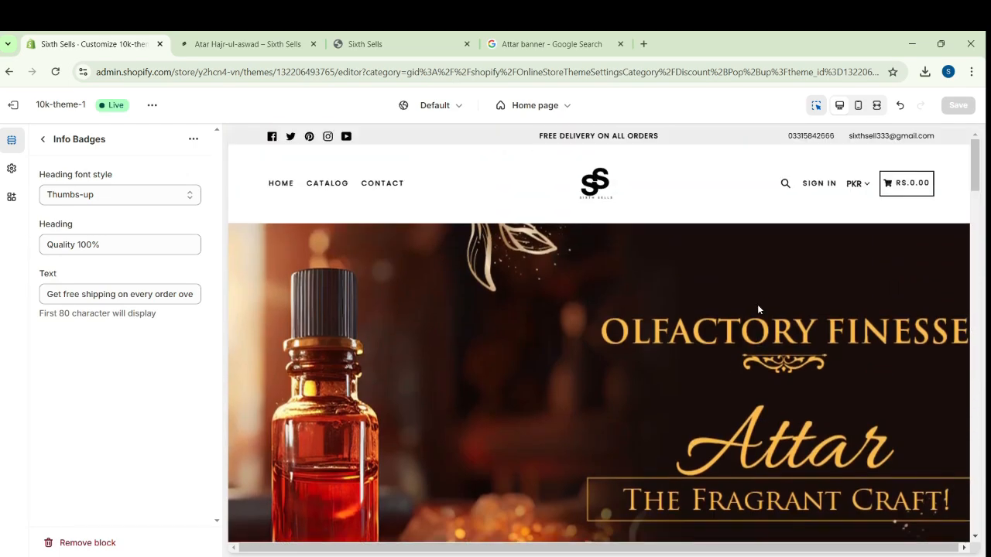
scroll(759, 306, "down", 10)
scroll(763, 312, "down", 10)
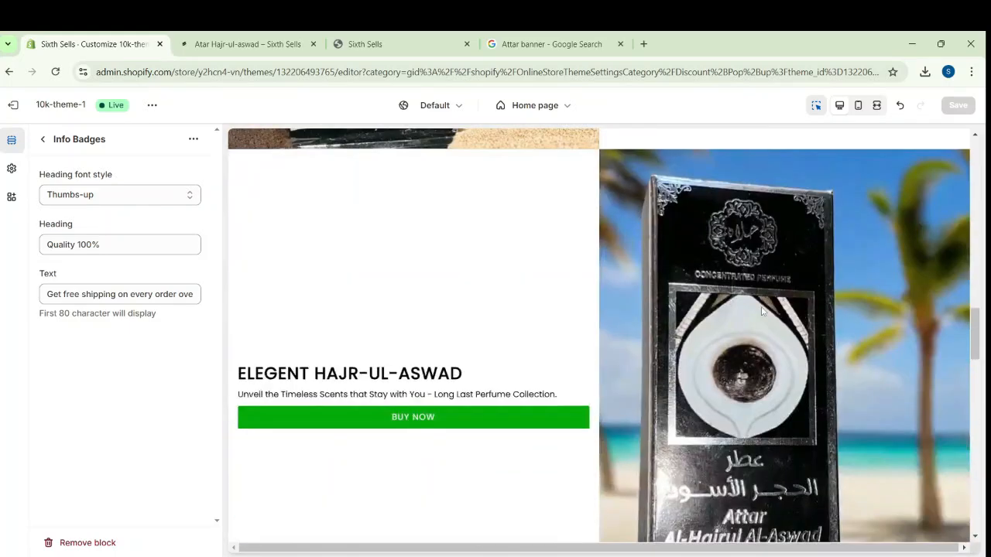
scroll(762, 312, "down", 10)
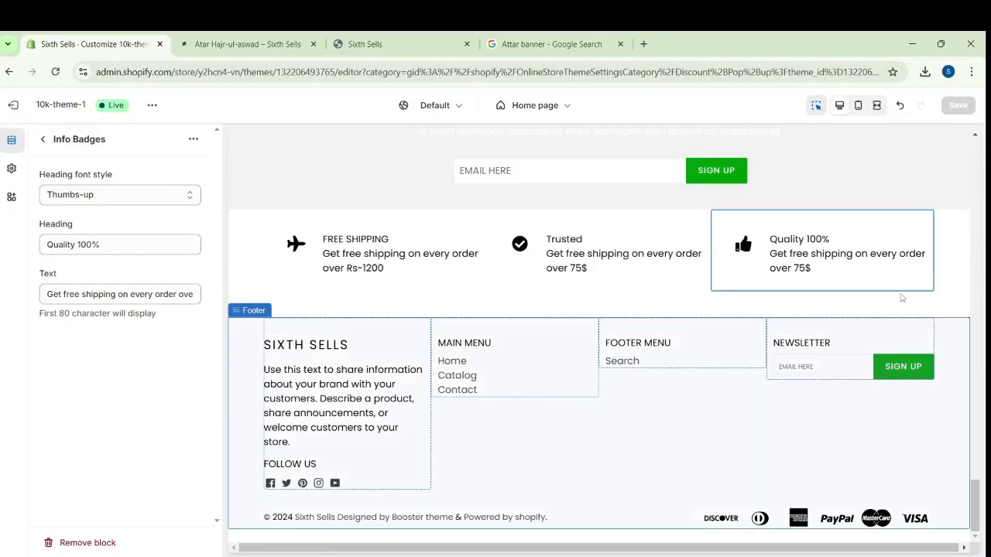
scroll(642, 336, "up", 10)
scroll(641, 365, "down", 3)
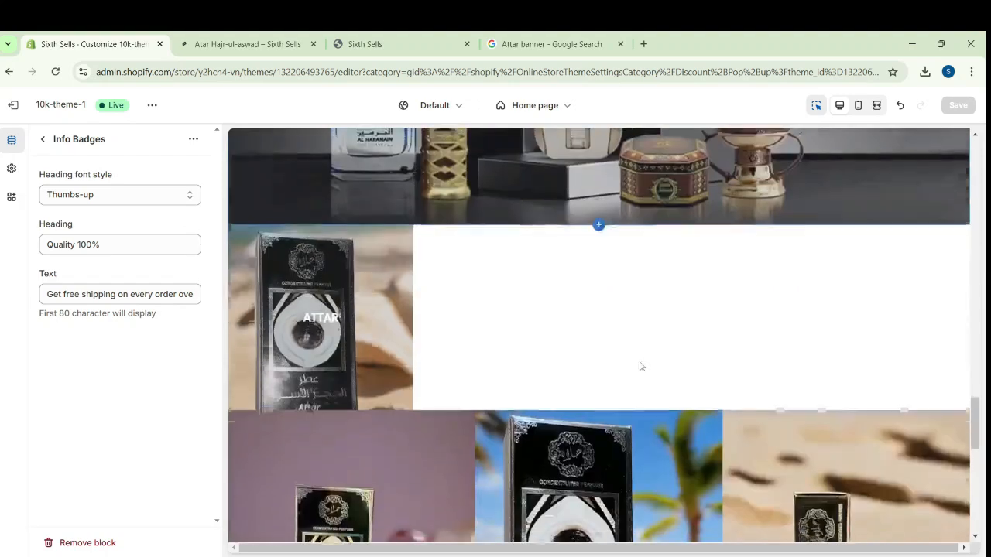
scroll(640, 365, "up", 3)
scroll(641, 366, "down", 5)
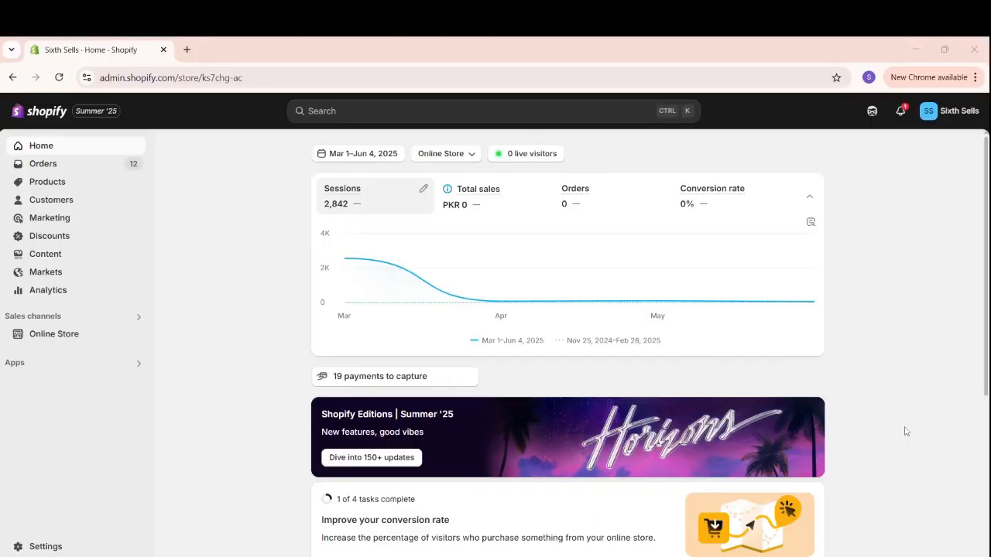